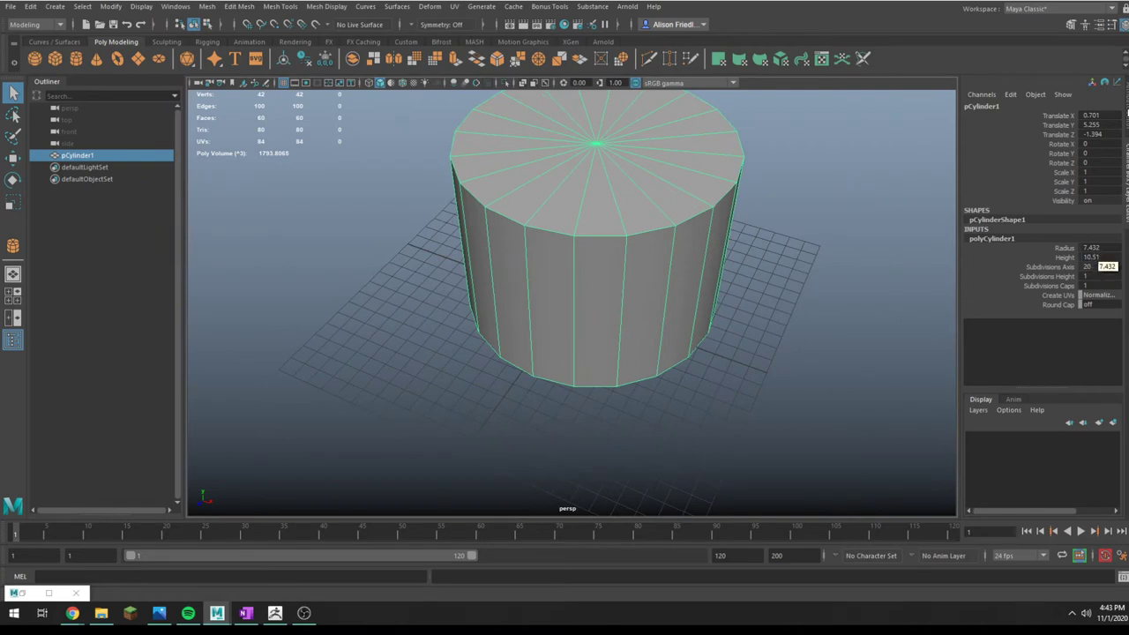
Centre the cylinder at the origin by setting Translate X, Y and Z to 0
left_click_drag(1101, 125, 1094, 114)
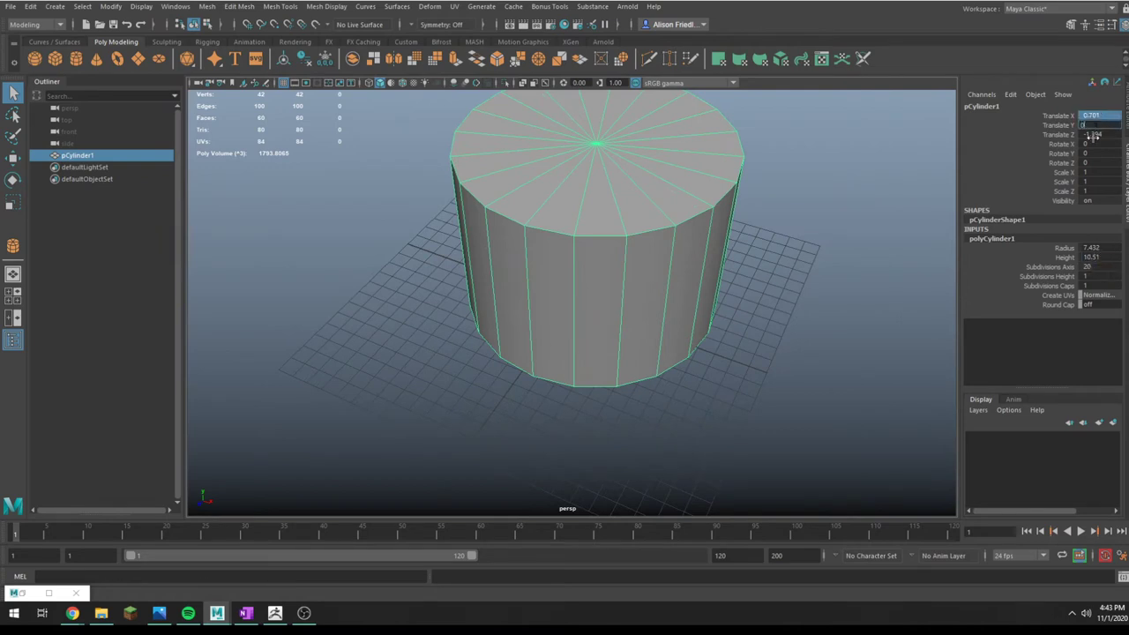
left_click(1093, 135)
type("0")
key("Return")
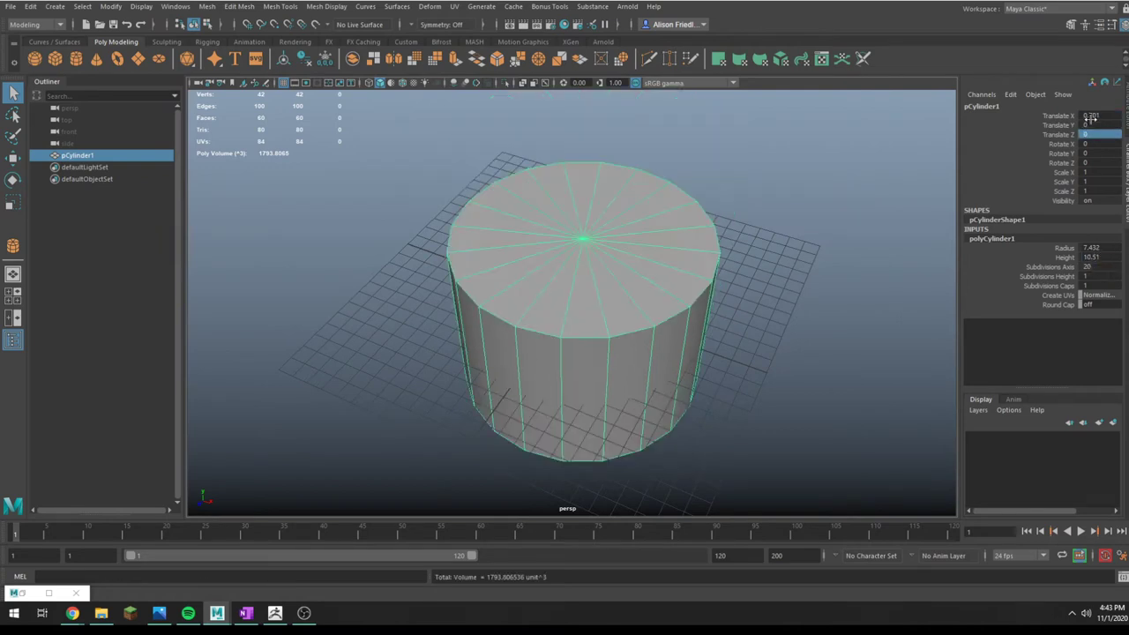
left_click(1090, 116)
type("0")
key("Return")
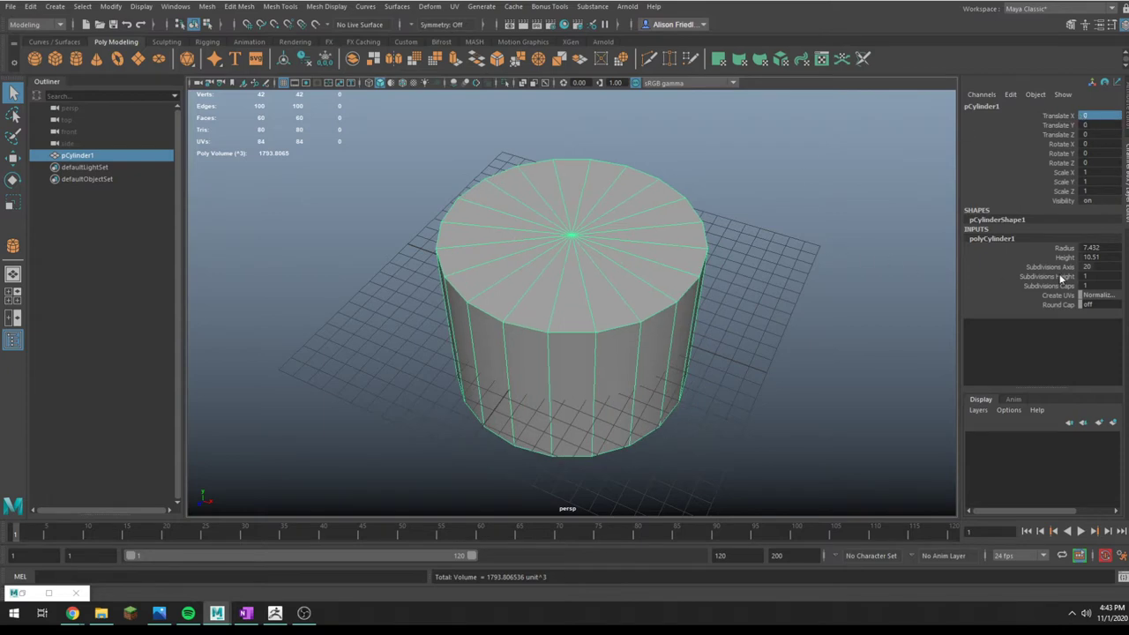
Set the cylinder's Subdivisions Axis to 10
left_click(1090, 266)
type("10")
key("Return")
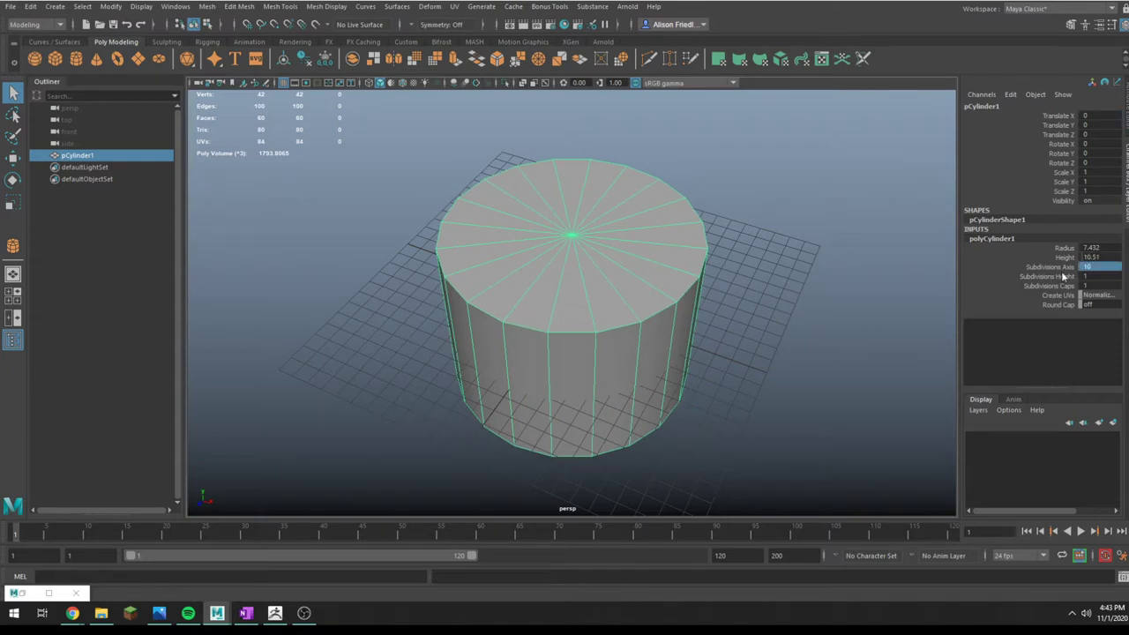
Scale every second vertical side edge of the cylinder horizontally inward together to form a five-pointed star
left_click_drag(677, 241, 658, 229, "alt")
right_click_drag(624, 252, 627, 231)
left_click(516, 320)
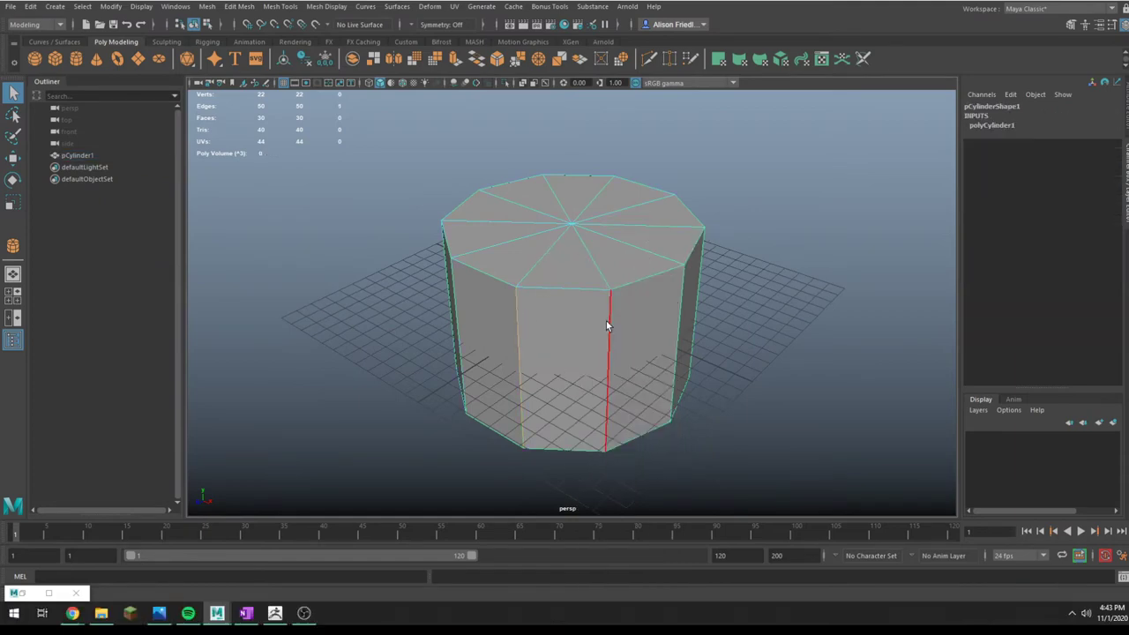
left_click_drag(635, 334, 586, 320, "alt")
left_click(604, 311, "shift")
left_click_drag(677, 303, 608, 290, "alt")
left_click(640, 290, "shift")
left_click_drag(693, 290, 604, 315, "alt")
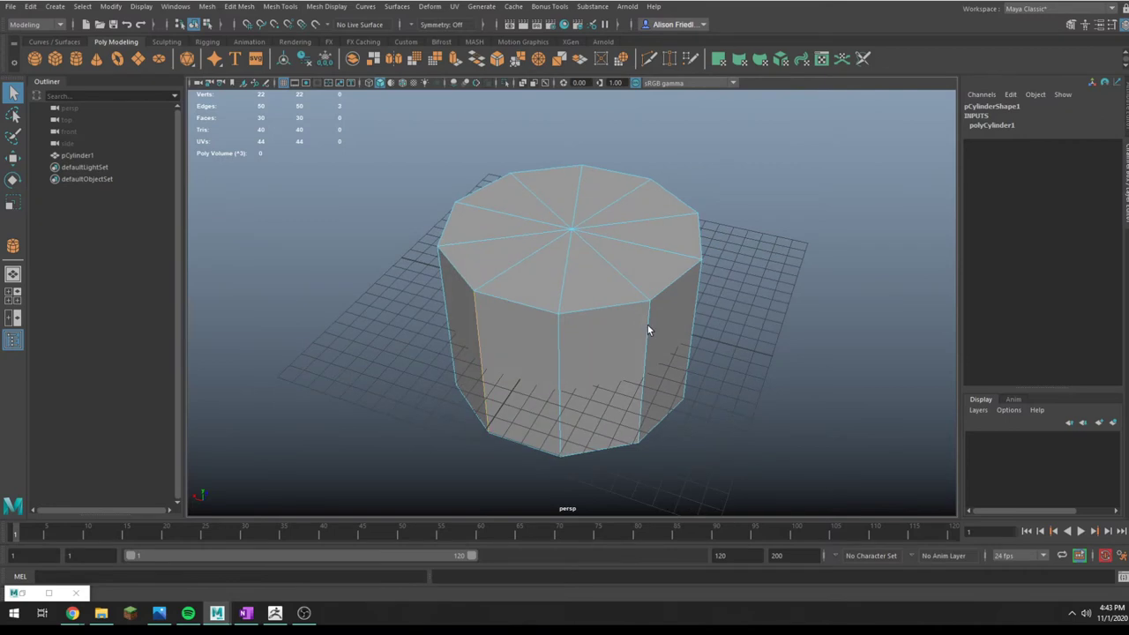
left_click(647, 324, "shift")
left_click_drag(859, 361, 634, 323, "alt")
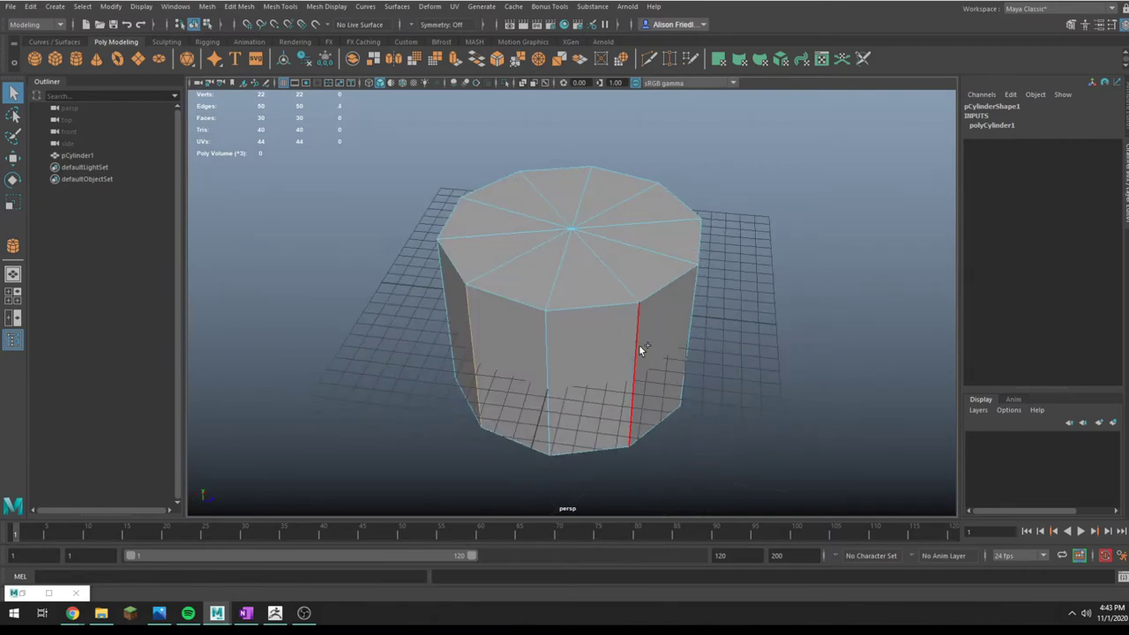
left_click(639, 344, "shift")
left_click_drag(721, 332, 647, 326, "alt")
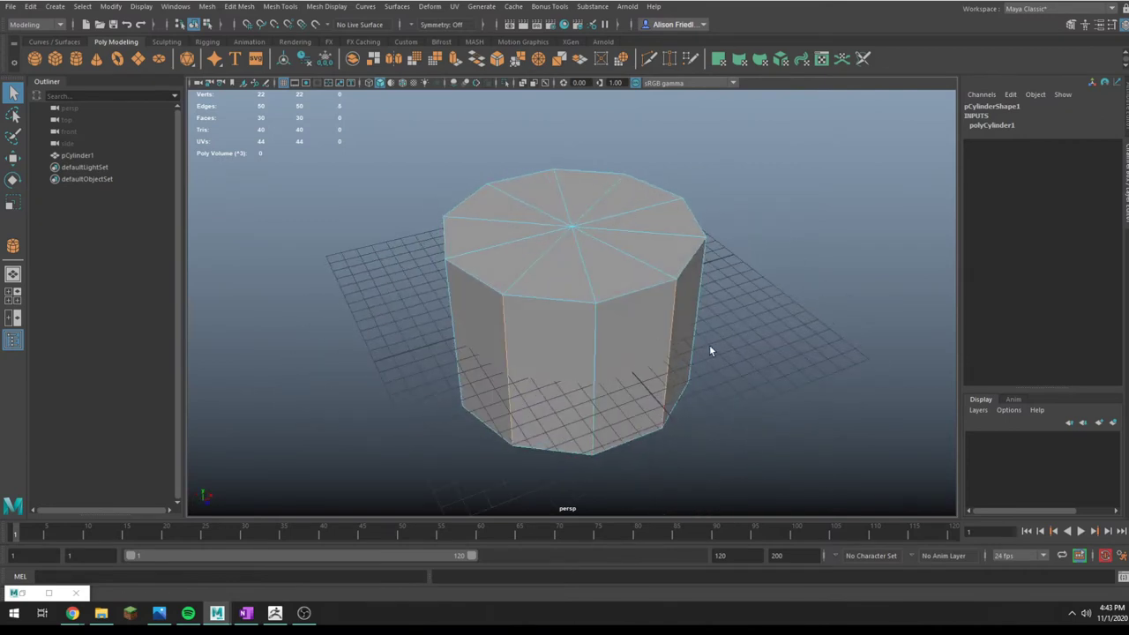
key("r")
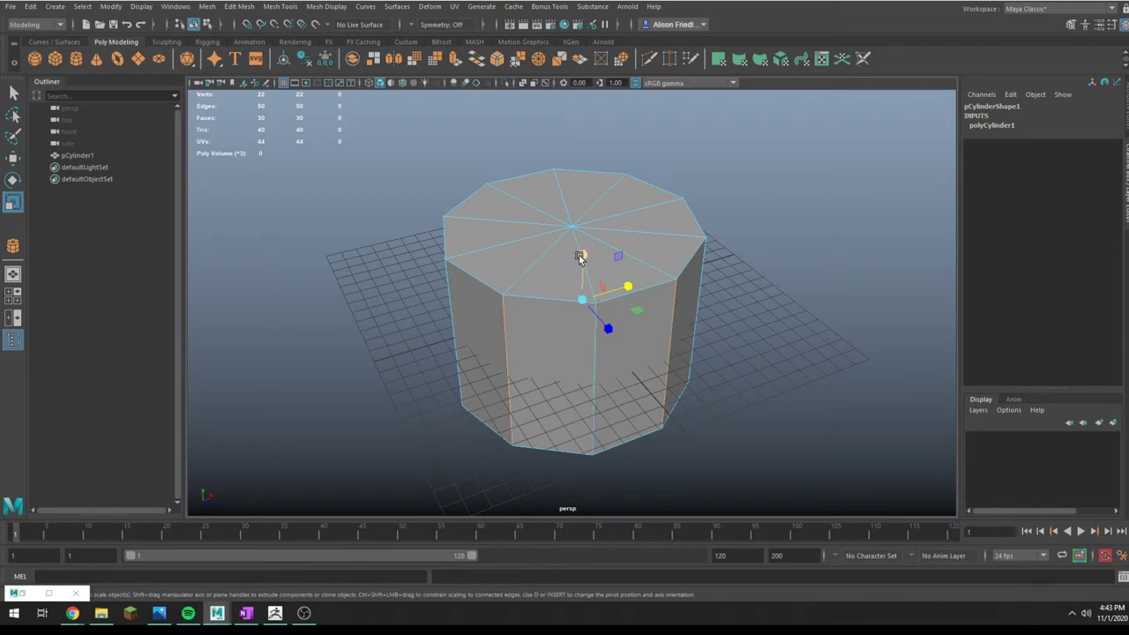
left_click_drag(582, 256, 582, 281, "ctrl")
Inspect the star in smooth preview and in wireframe display from above
key("3")
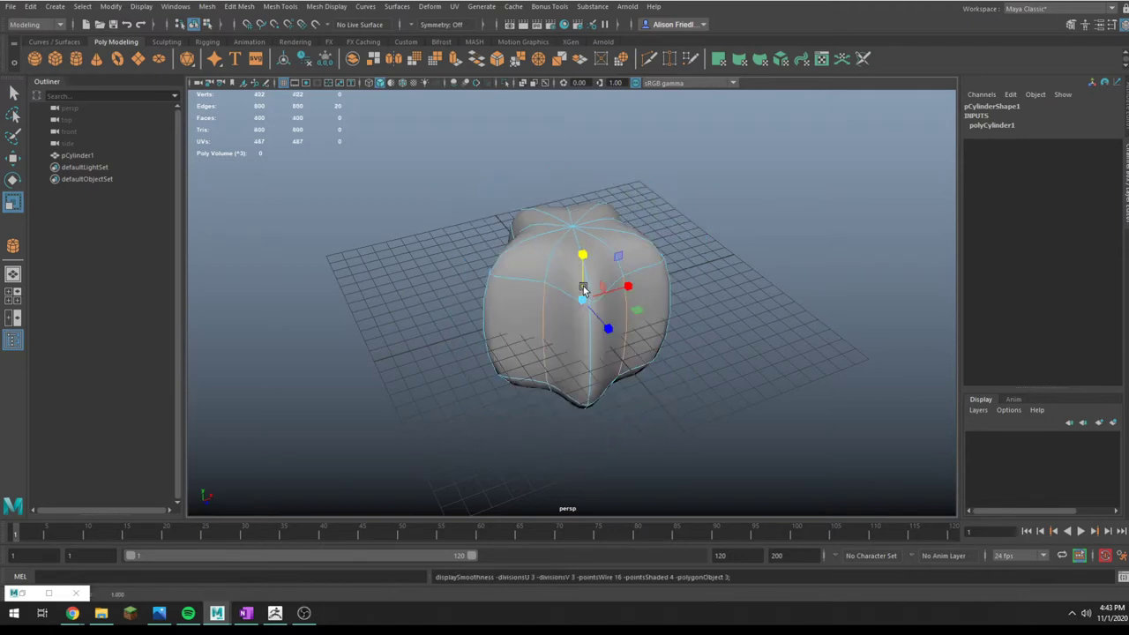
left_click_drag(587, 289, 641, 312, "alt")
key("1")
key("4")
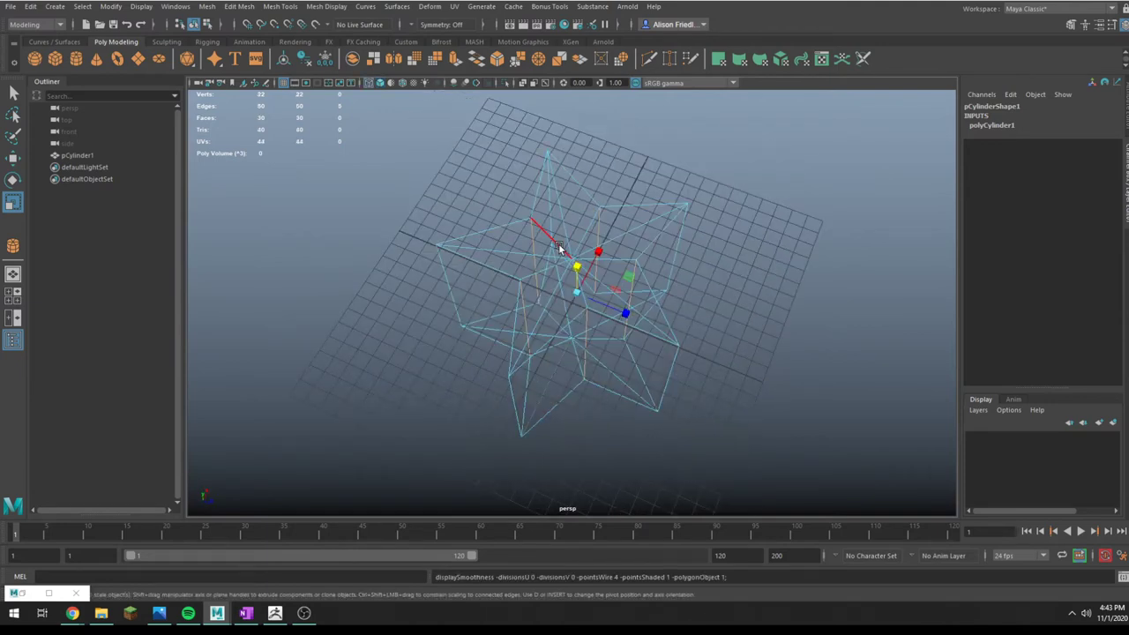
key("3")
key("5")
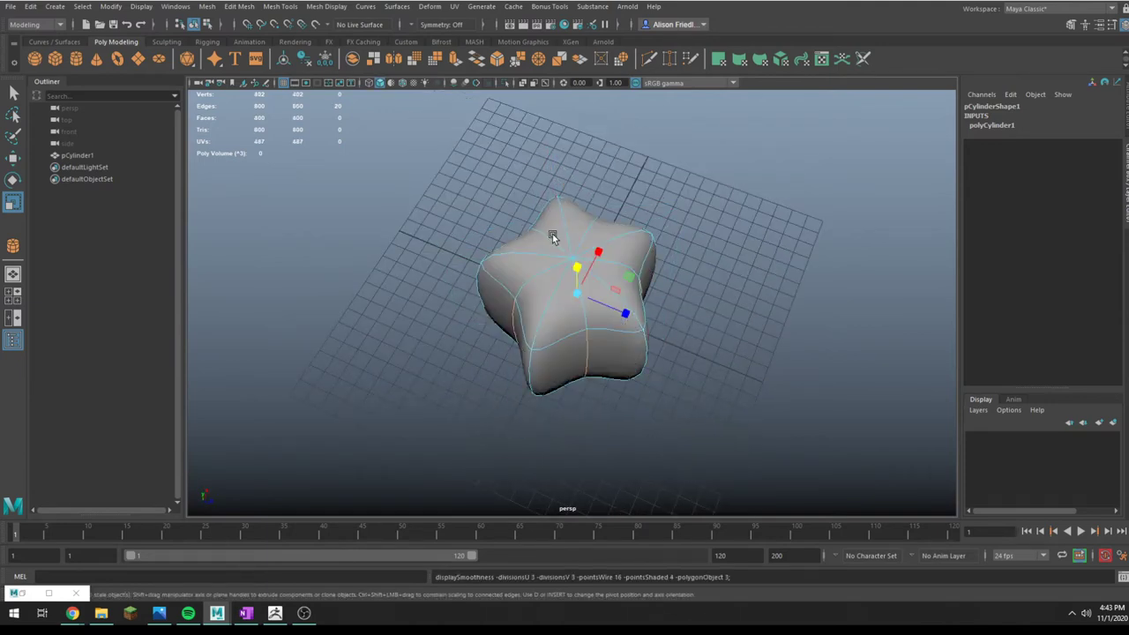
mouse_move(552, 234)
left_mouse_down("alt")
mouse_move(552, 280)
mouse_move(553, 267)
left_mouse_up("alt")
Try selecting the star's top and bottom cap faces, and return to the unsmoothed, shaded object
key("q")
right_click_drag(556, 270, 561, 290)
left_click_drag(582, 302, 598, 317)
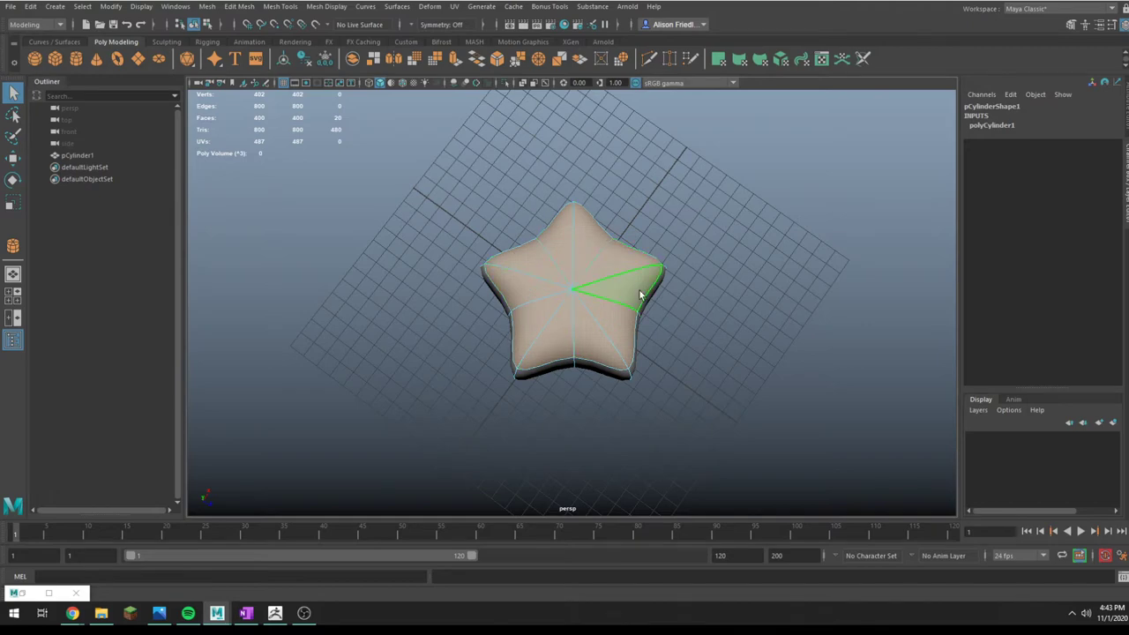
key("4")
left_click_drag(589, 334, 638, 268, "alt")
right_click_drag(602, 210, 633, 201)
key("5")
key("1")
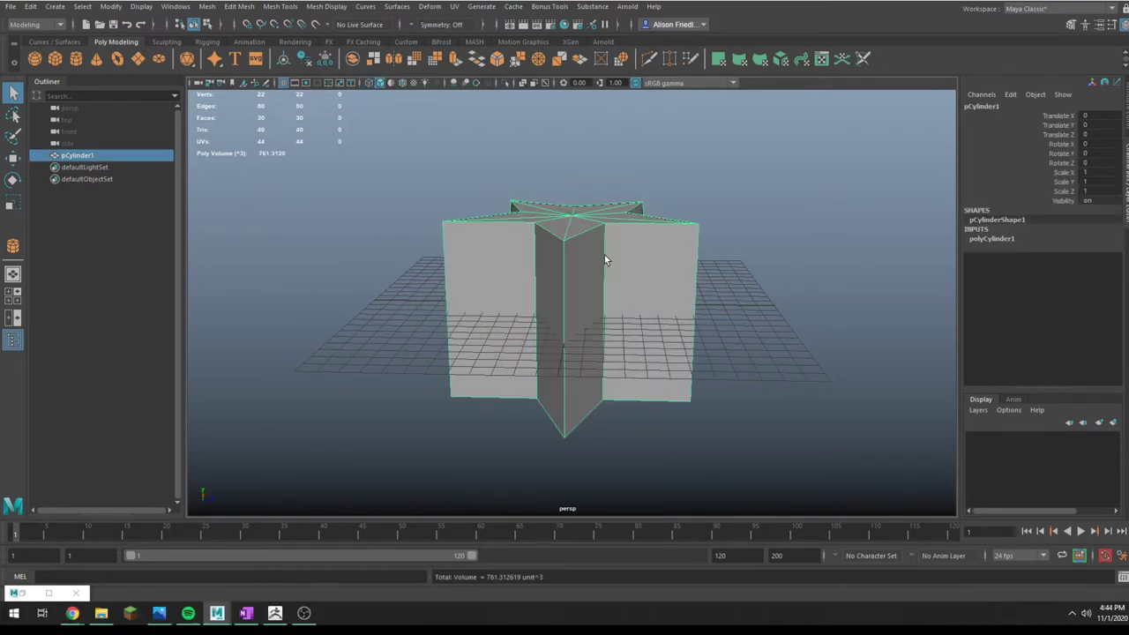
Try inserting edge loops beside the vertical edge of the star's front point, and undo them
left_click(281, 7)
left_click(333, 97)
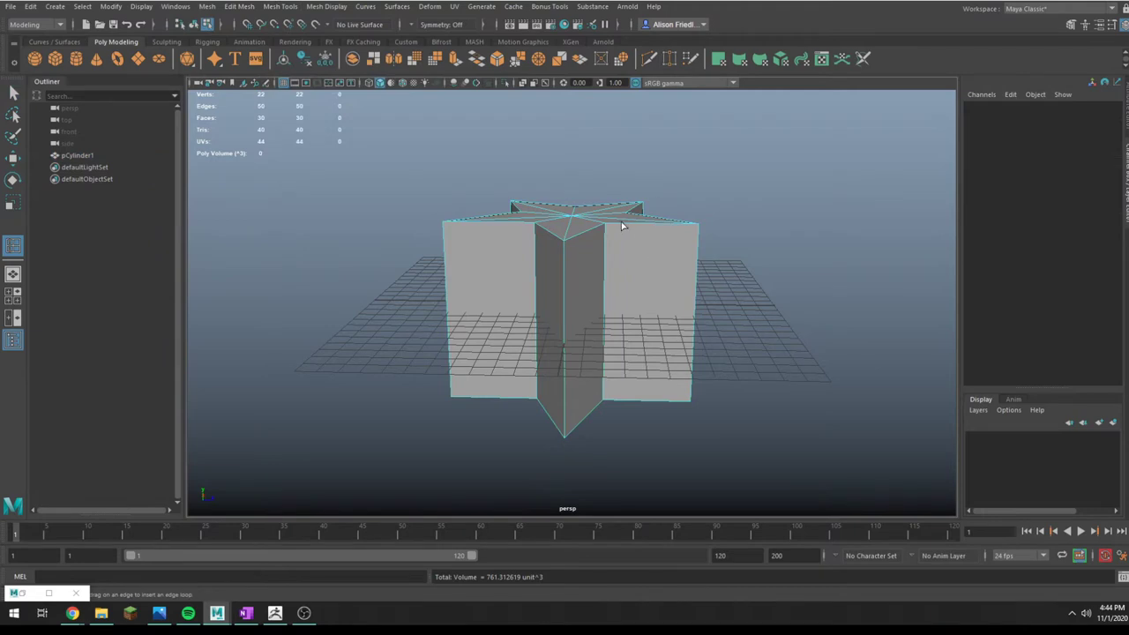
left_click_drag(621, 222, 564, 237, "alt")
left_click(565, 238)
key("ctrl+z")
key("ctrl+z")
key("ctrl+z")
key("ctrl+z")
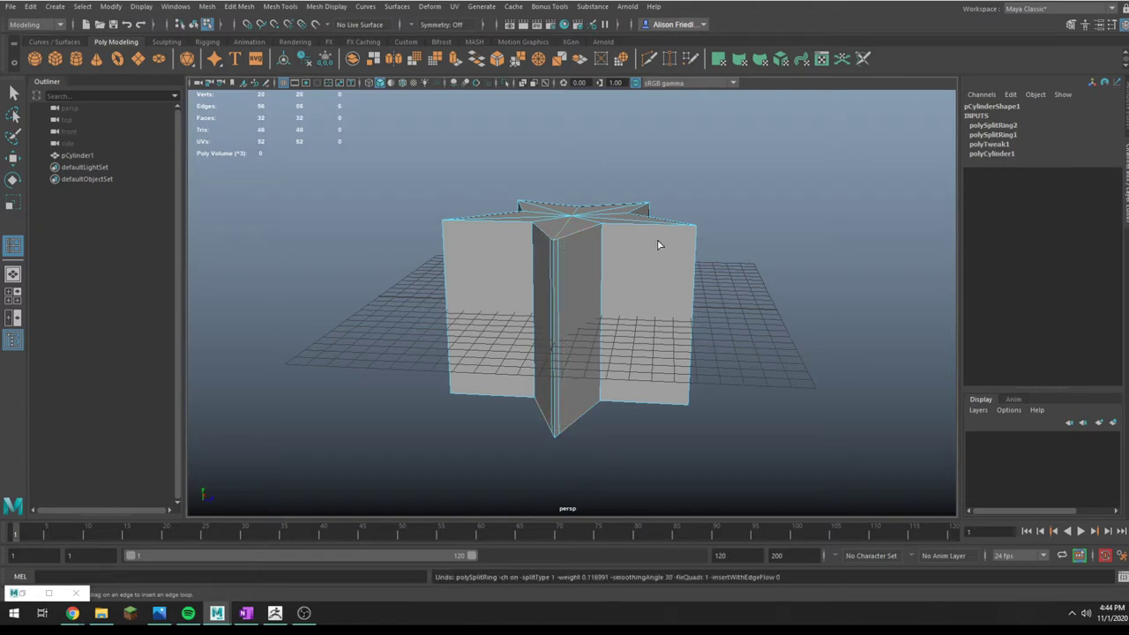
key("ctrl+z")
Delete the top and bottom cap faces of the star, leaving only its side walls
left_click_drag(655, 217, 603, 269, "alt")
key("q")
right_click_drag(595, 262, 595, 275)
key("4")
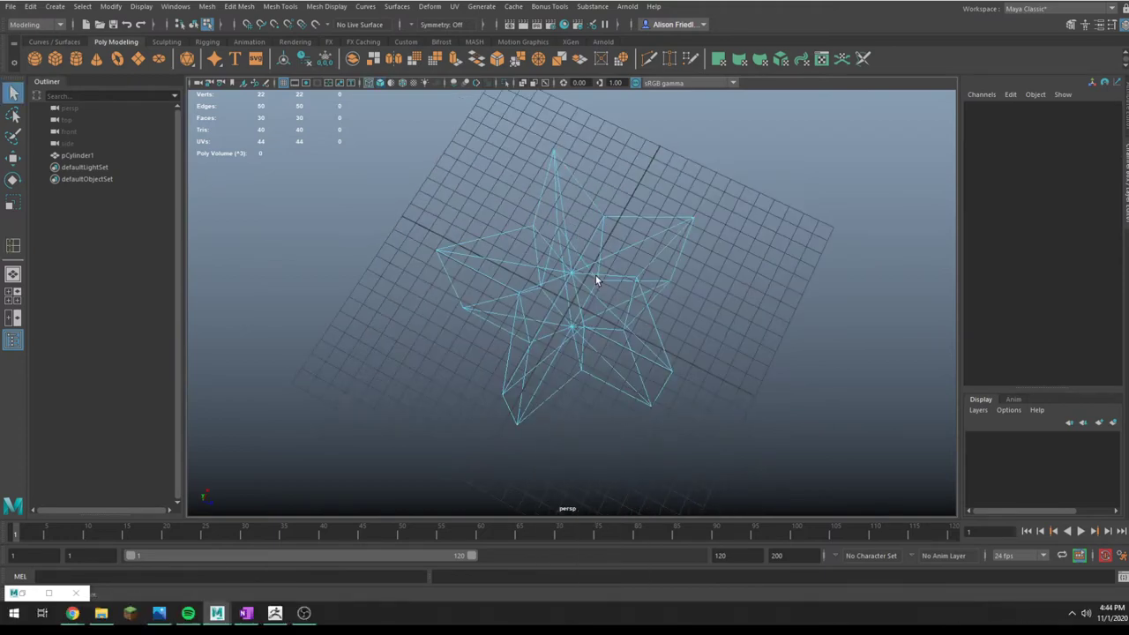
mouse_move(595, 275)
left_mouse_down("alt")
mouse_move(573, 290)
mouse_move(593, 312)
mouse_move(581, 307)
mouse_move(584, 255)
left_mouse_up("alt")
key("Delete")
Bevel the vertical edges at the star's five outer points with a Fraction of 0.1
right_click_drag(579, 236, 578, 206)
left_click_drag(531, 327, 532, 293, "alt")
left_click_drag(418, 291, 796, 296)
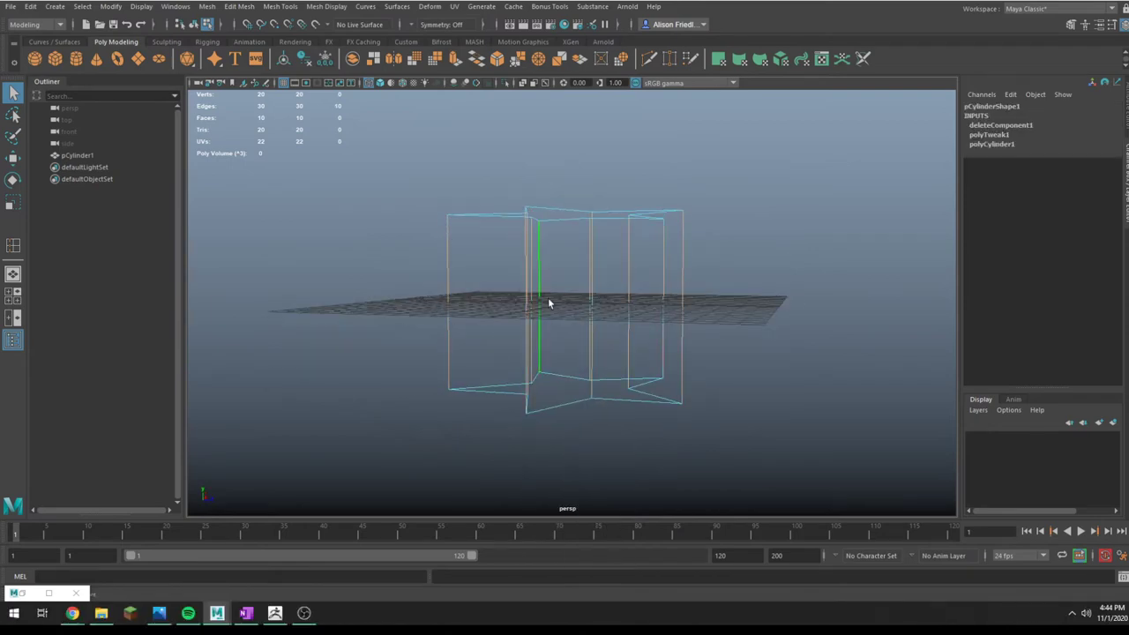
left_click_drag(547, 298, 517, 294, "alt")
left_click_drag(560, 257, 499, 263, "alt")
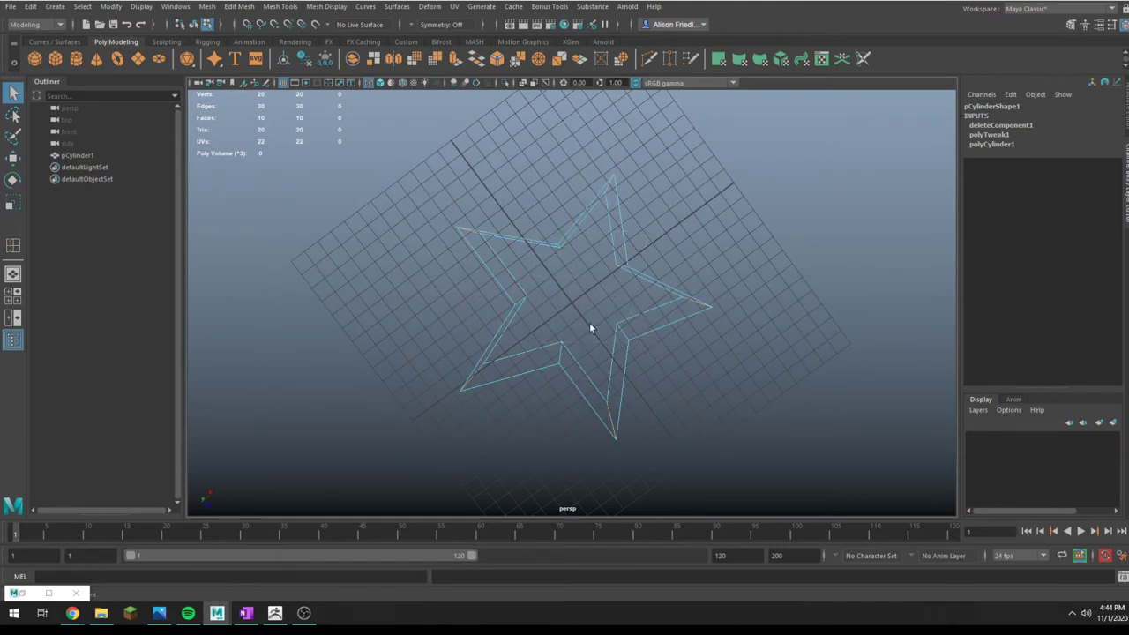
key("ctrl+b")
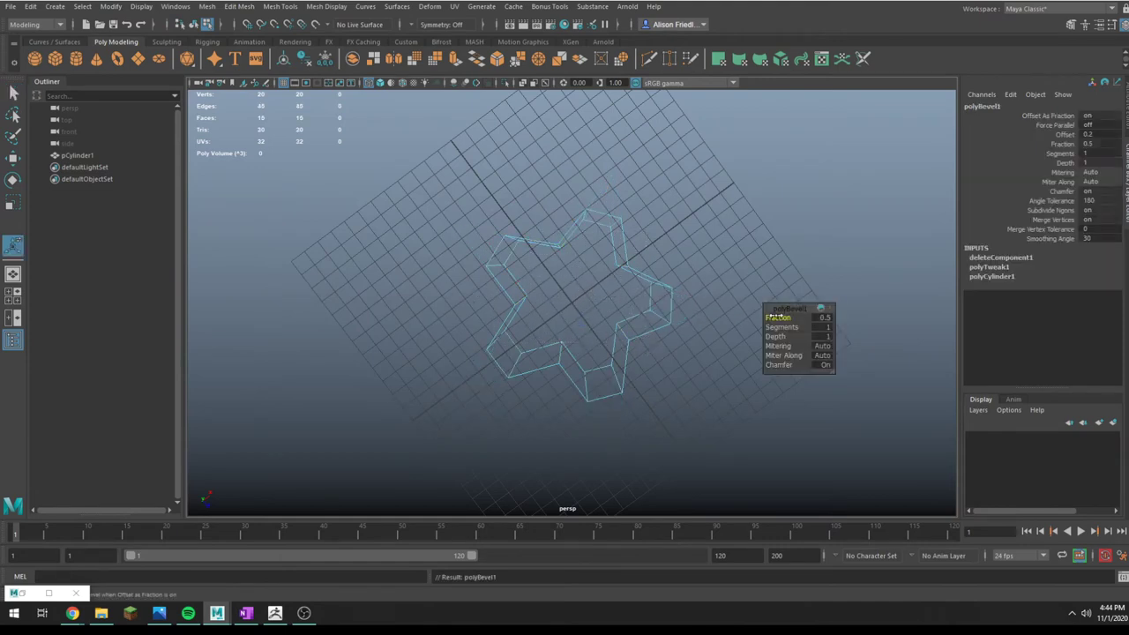
left_click_drag(785, 318, 776, 315)
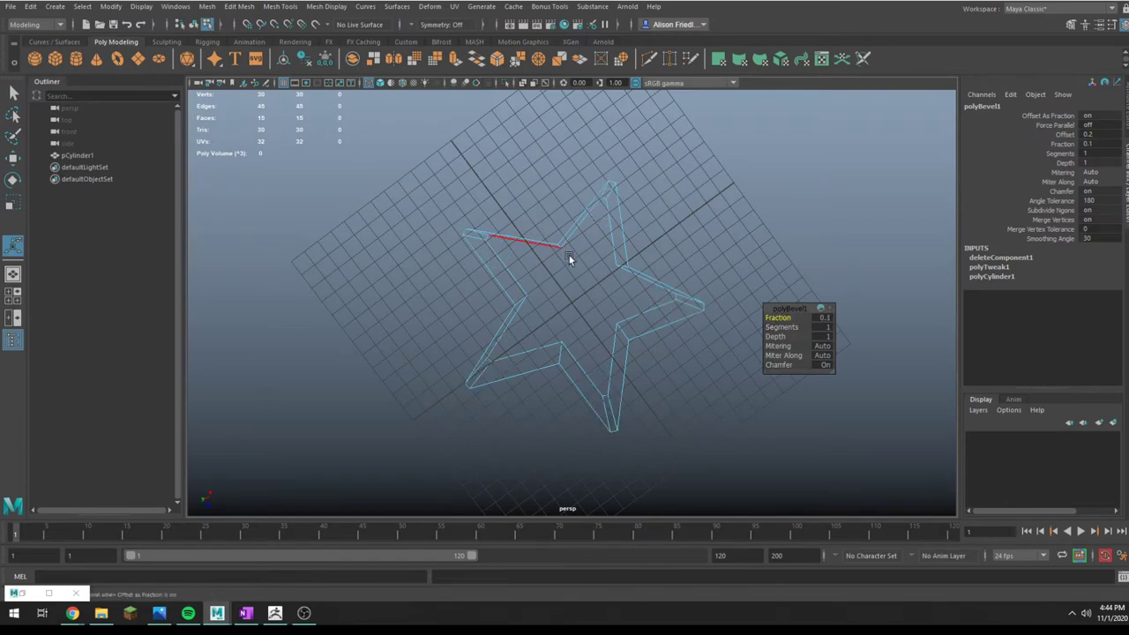
Extrude the star's top border edge loop and scale it slightly inward, with the mesh shaded in smooth preview
key("3")
mouse_move(575, 248)
left_mouse_down("alt")
mouse_move(582, 237)
mouse_move(490, 220)
mouse_move(564, 239)
mouse_move(563, 201)
mouse_move(590, 190)
left_mouse_up("alt")
key("5")
right_click(588, 188)
right_click_drag(587, 184, 587, 164)
double_click(576, 183)
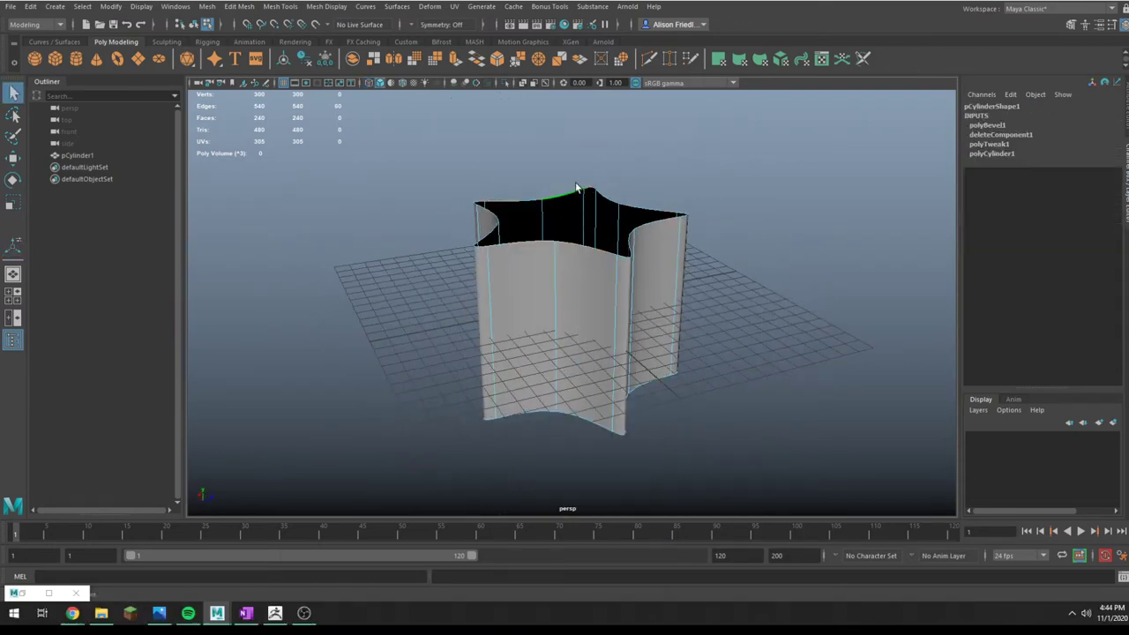
key("ctrl+e")
key("r")
left_click_drag(579, 219, 559, 221)
Close the top opening by extruding the inner border again and merging it to the center
key("ctrl+e")
left_click(539, 58)
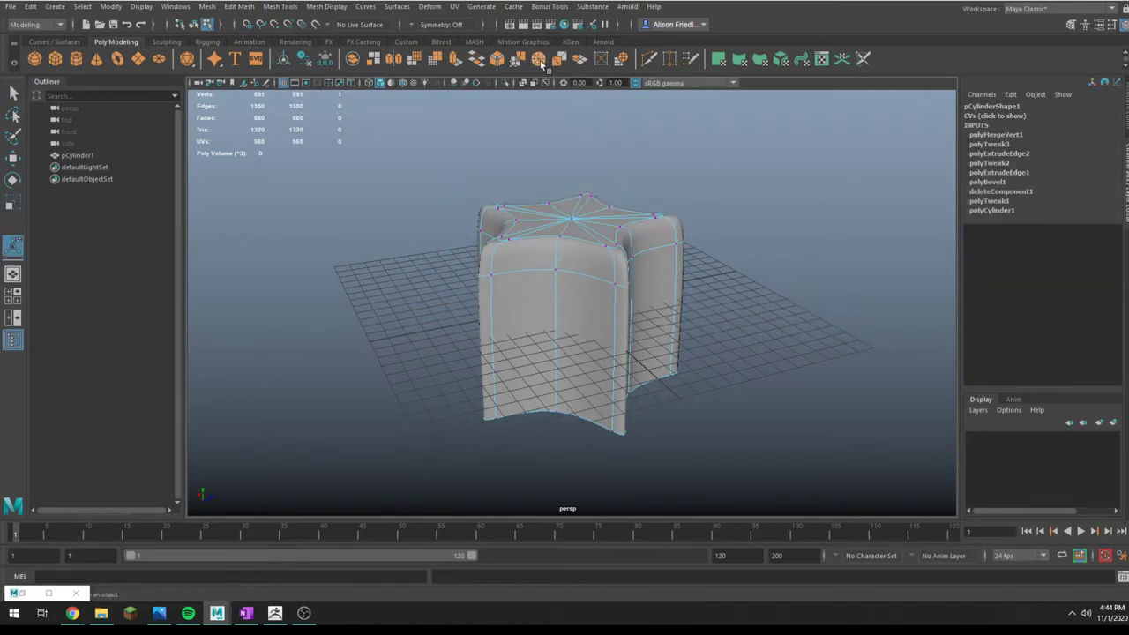
right_click_drag(561, 207, 591, 195)
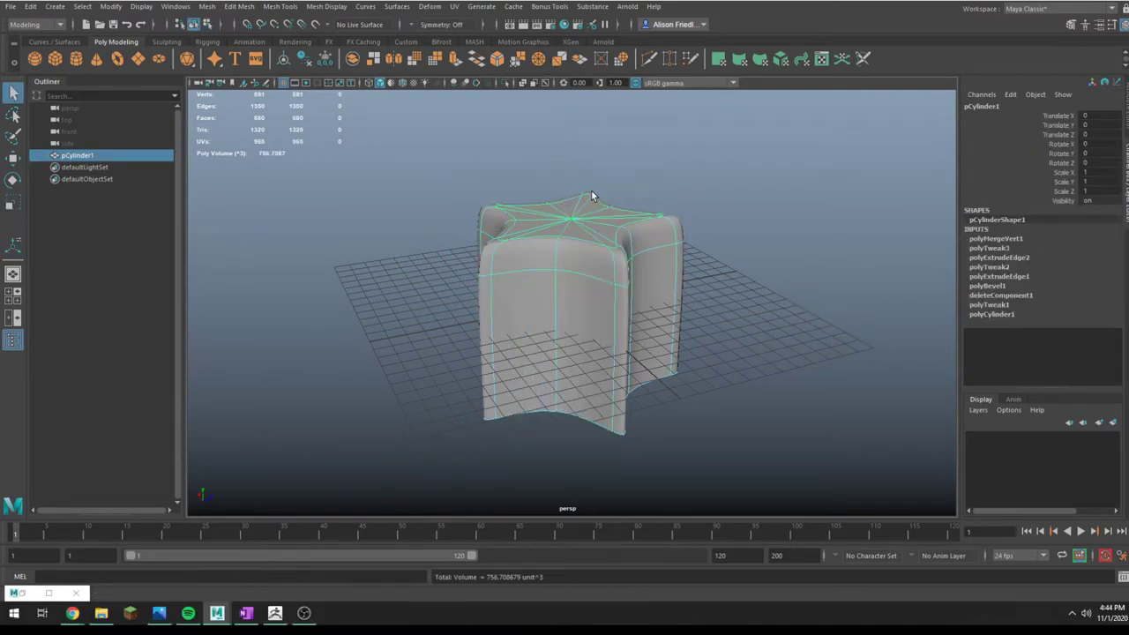
Extrude the star's bottom border edge loop and scale it slightly inward on the unsmoothed mesh
left_click_drag(592, 189, 625, 167, "alt")
key("1")
right_click_drag(602, 272, 602, 235)
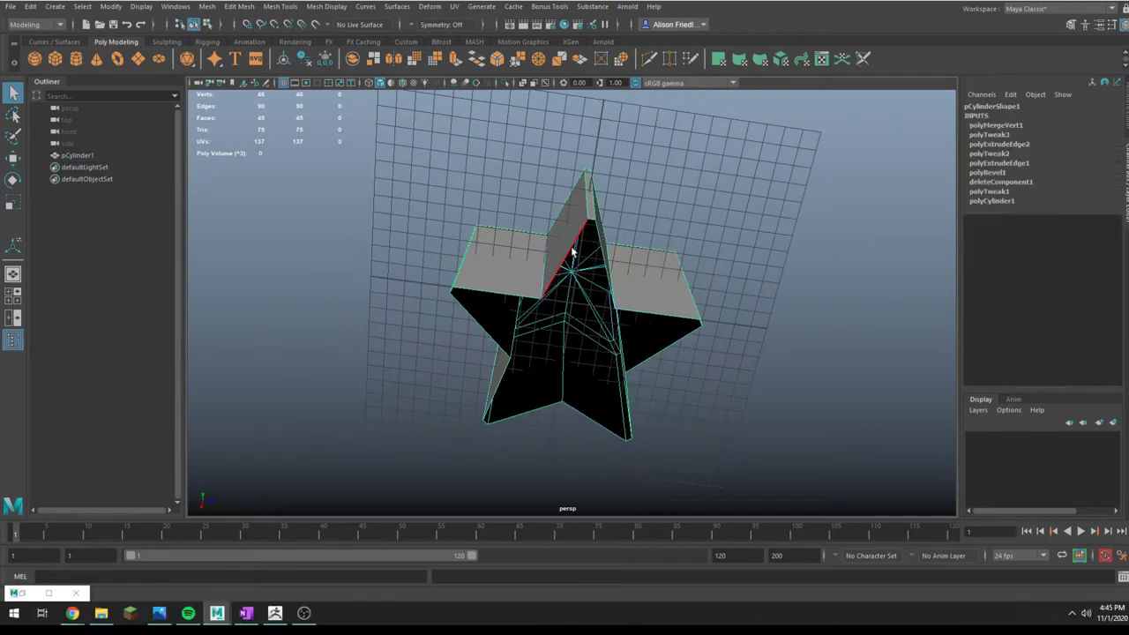
key("ctrl+e")
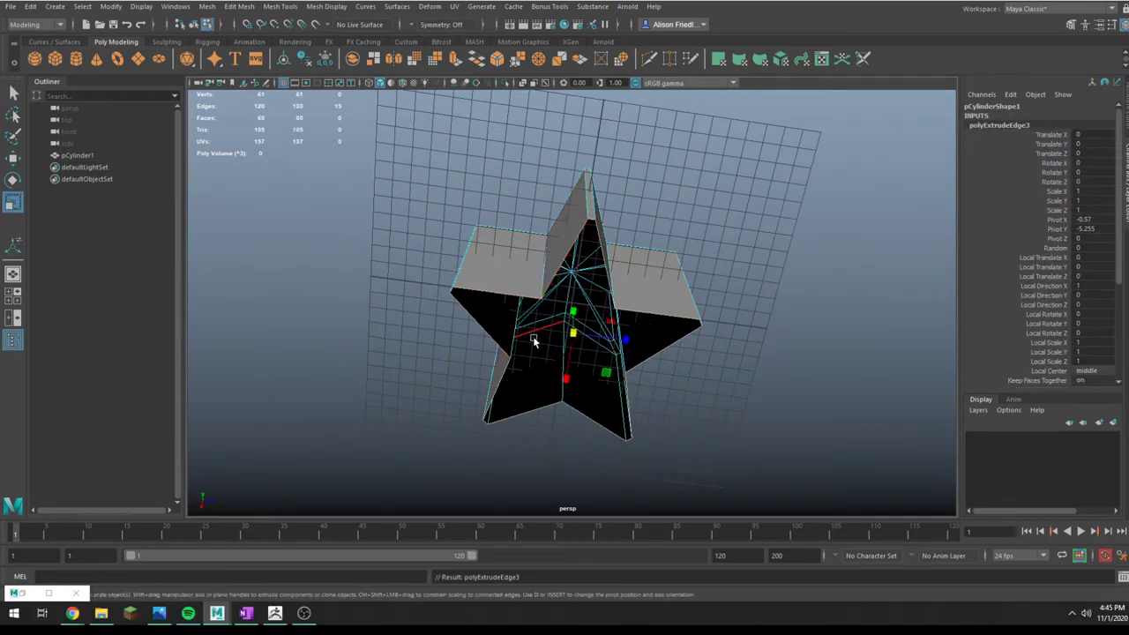
left_click_drag(564, 338, 561, 337)
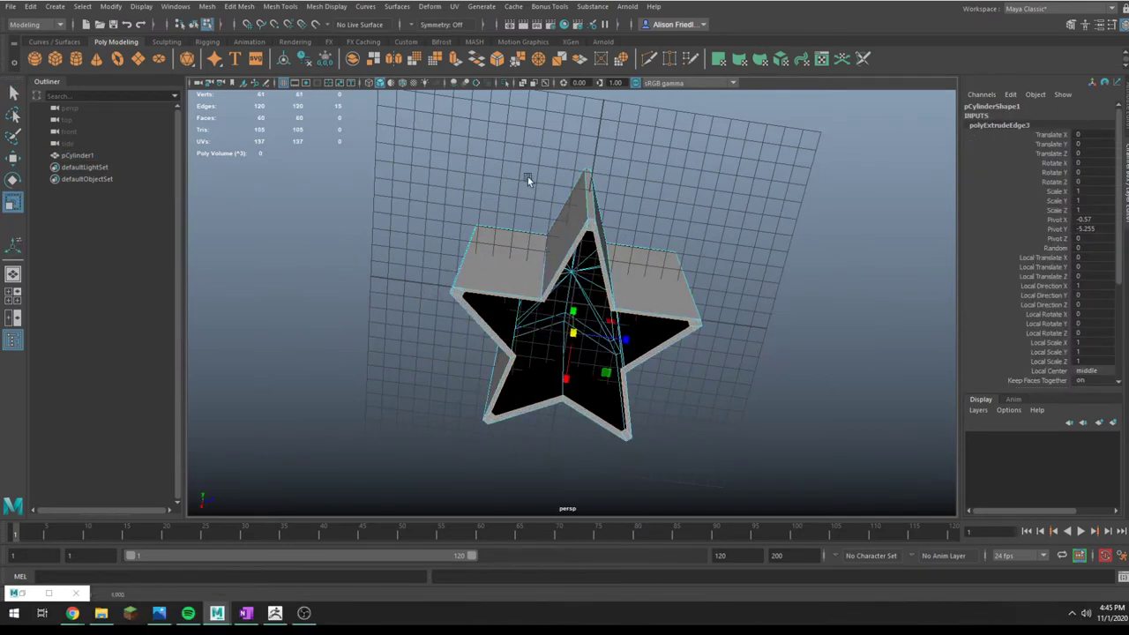
Close the bottom opening by extruding the inner border again and merging it to the center
key("ctrl+e")
left_click(538, 61)
right_click_drag(579, 250, 580, 281)
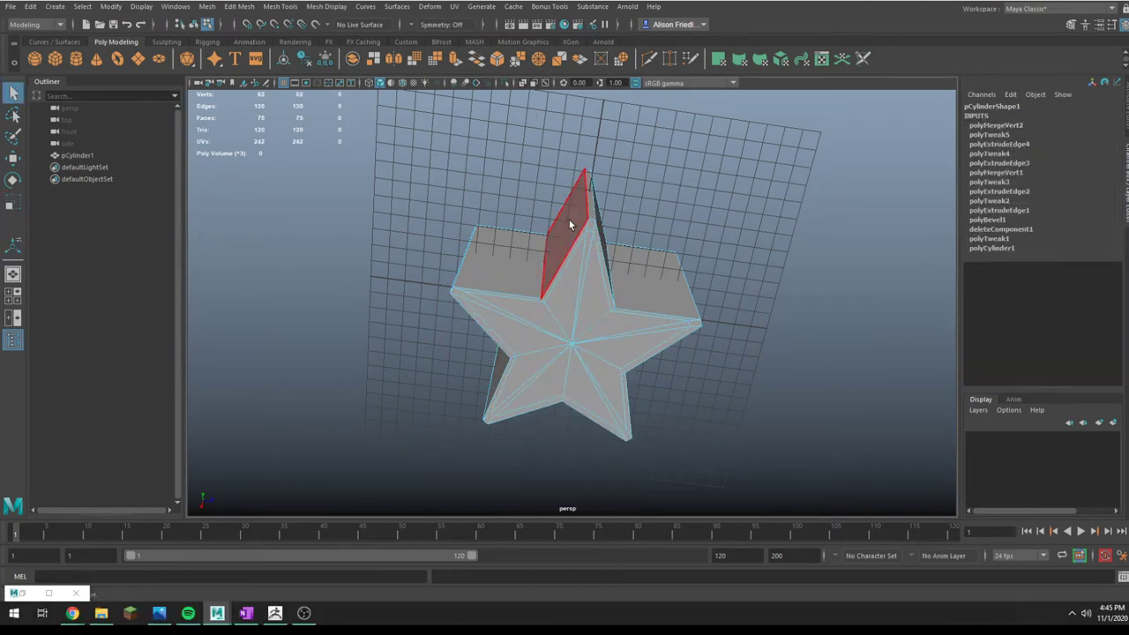
Duplicate the closed star object and hide the duplicate
left_click_drag(570, 208, 571, 285, "alt")
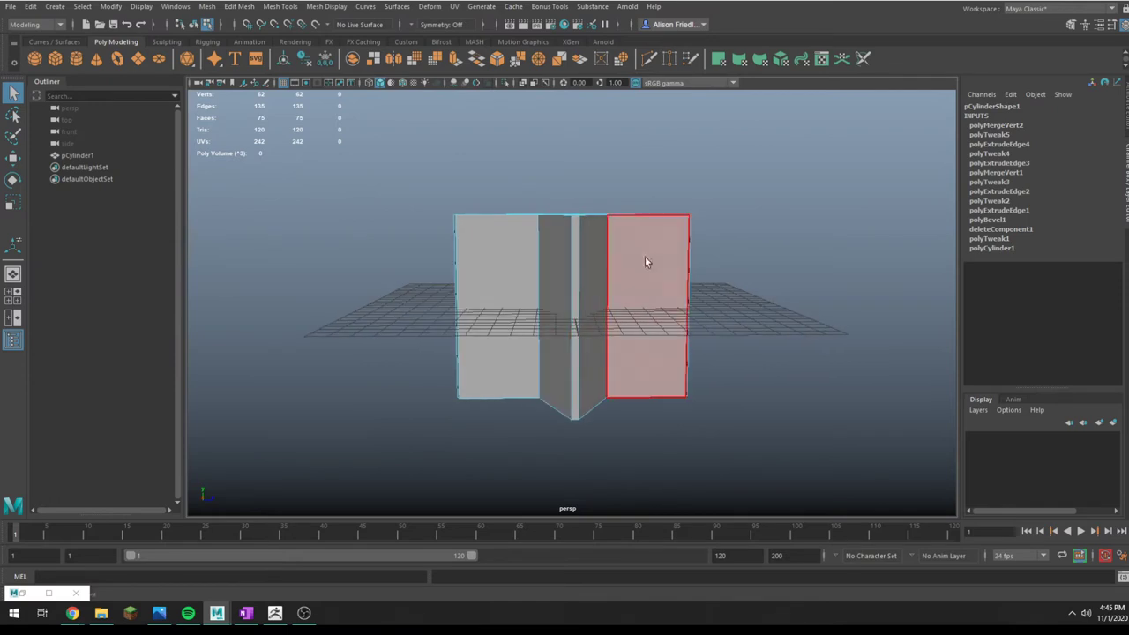
right_click_drag(649, 238, 670, 218)
left_click_drag(663, 217, 635, 227, "alt")
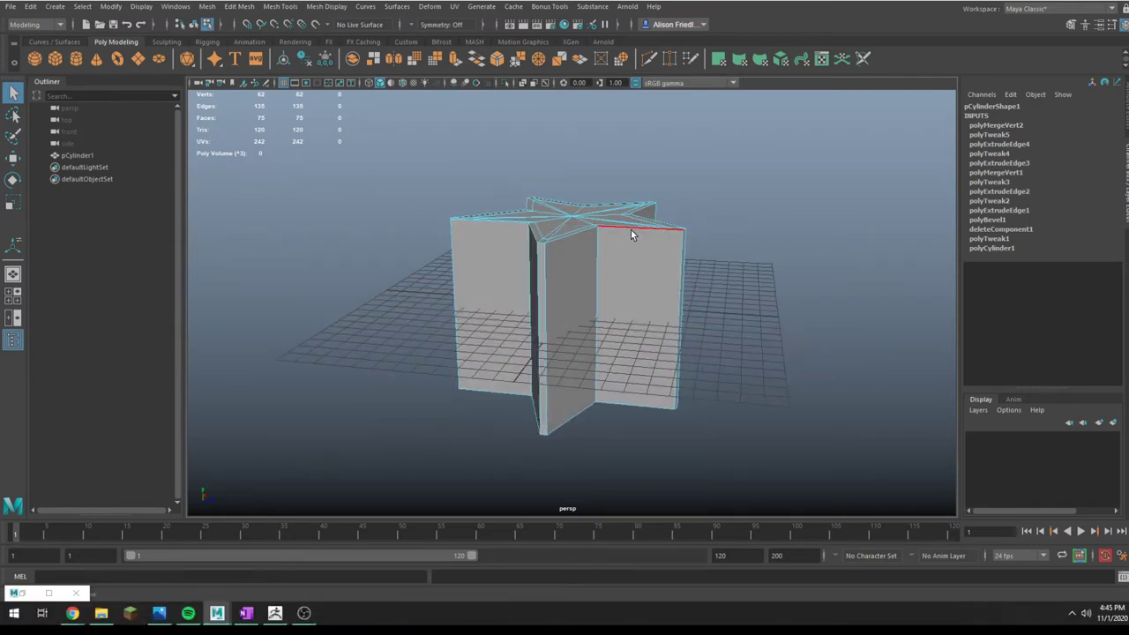
right_click_drag(631, 230, 665, 217)
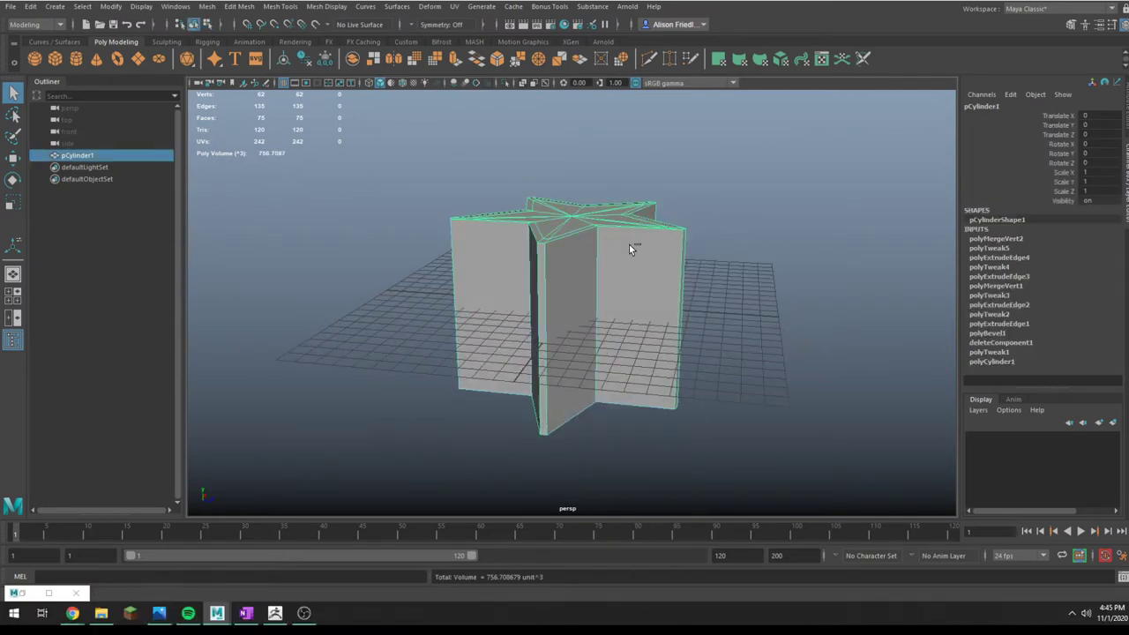
key("ctrl+d")
key("ctrl+h")
Delete all side wall faces of the visible star, keeping only its top and bottom caps
left_click(629, 249)
left_click_drag(643, 270, 550, 259, "alt")
right_click_drag(553, 260, 556, 284)
key("4")
left_click_drag(429, 274, 806, 308)
key("Delete")
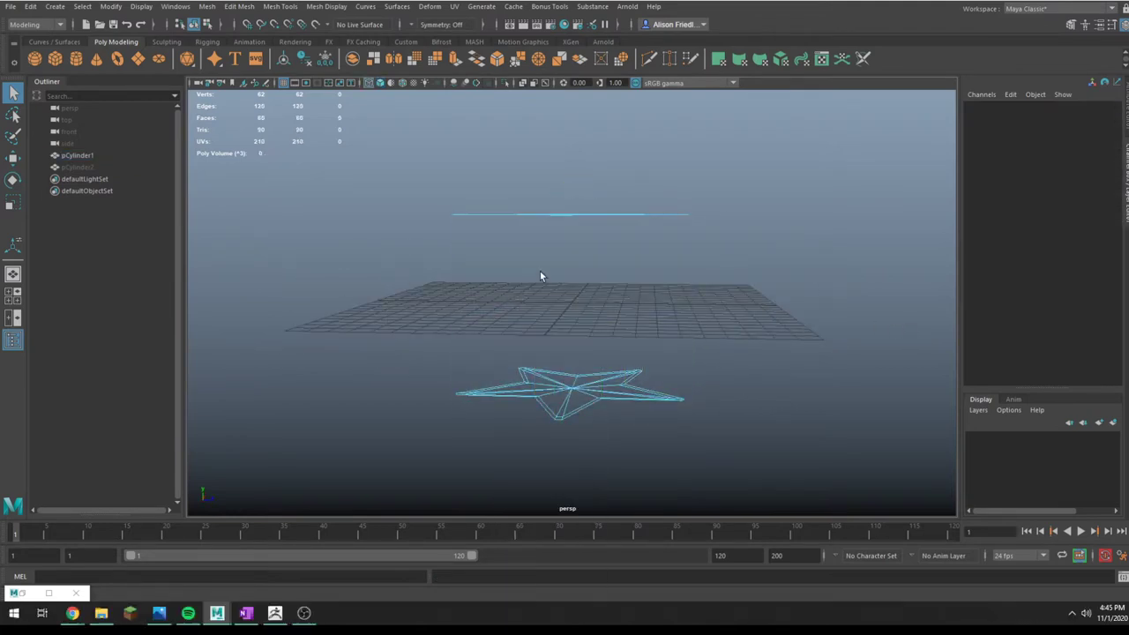
Bridge the outer border edges of the top and bottom star caps with 7 divisions and show the mesh shaded
right_click_drag(579, 212, 582, 190)
left_click_drag(608, 335, 620, 415, "alt")
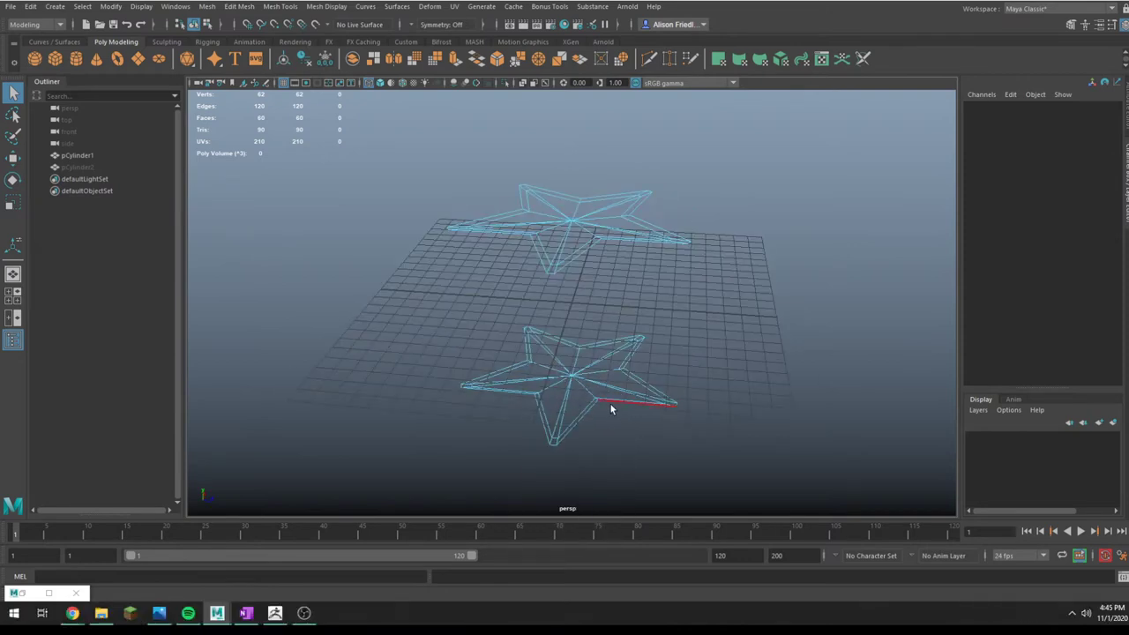
double_click(610, 403)
double_click(621, 242, "shift")
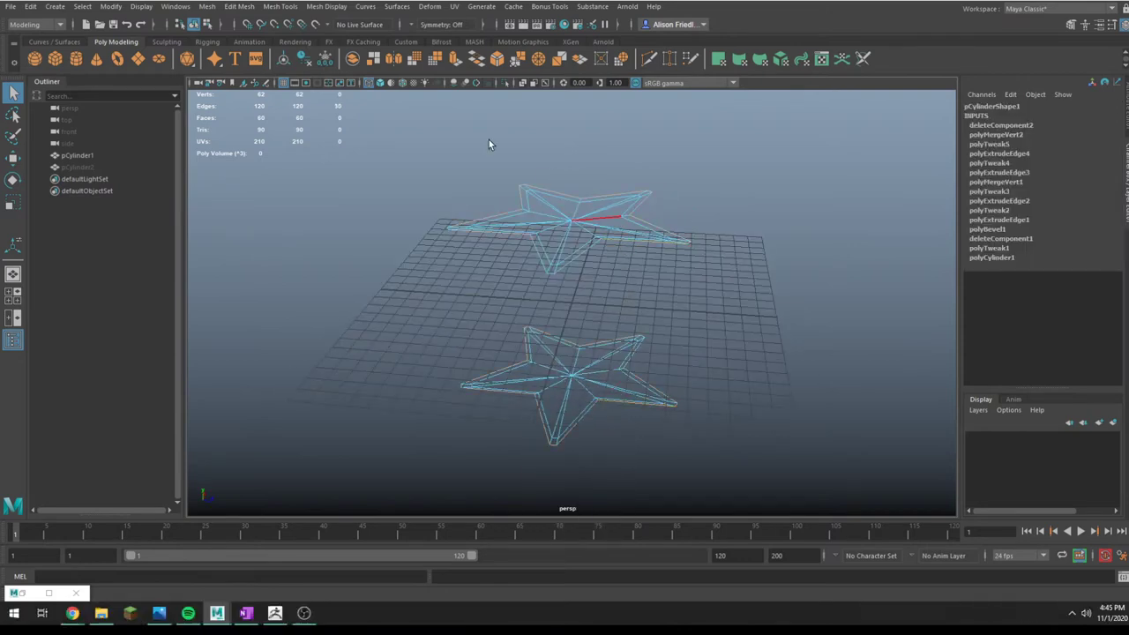
left_click(235, 6)
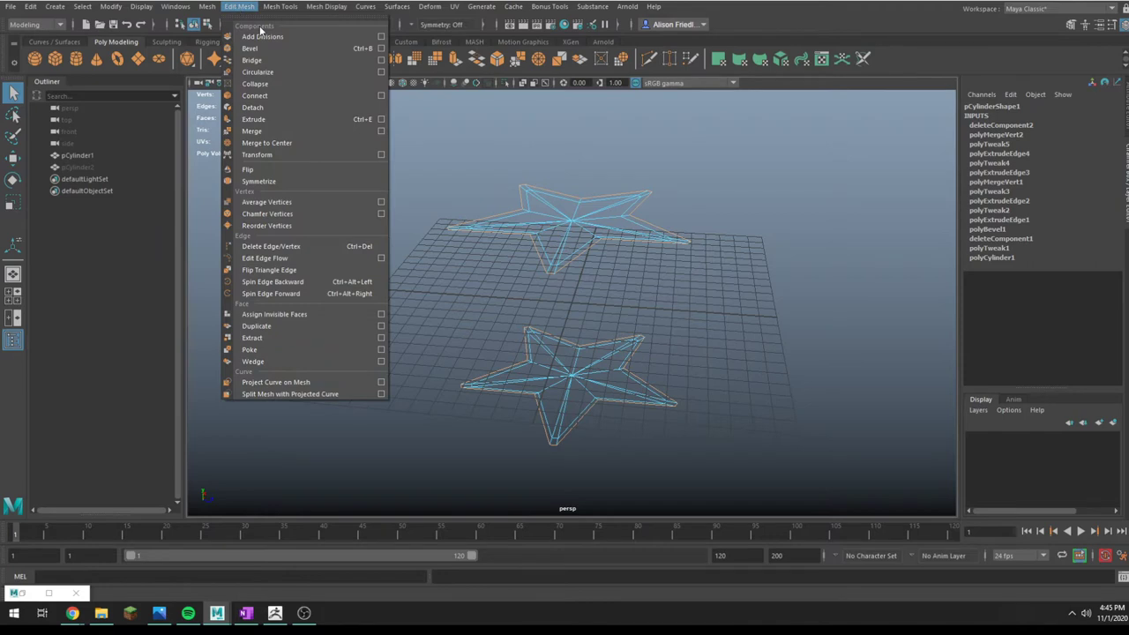
left_click(280, 60)
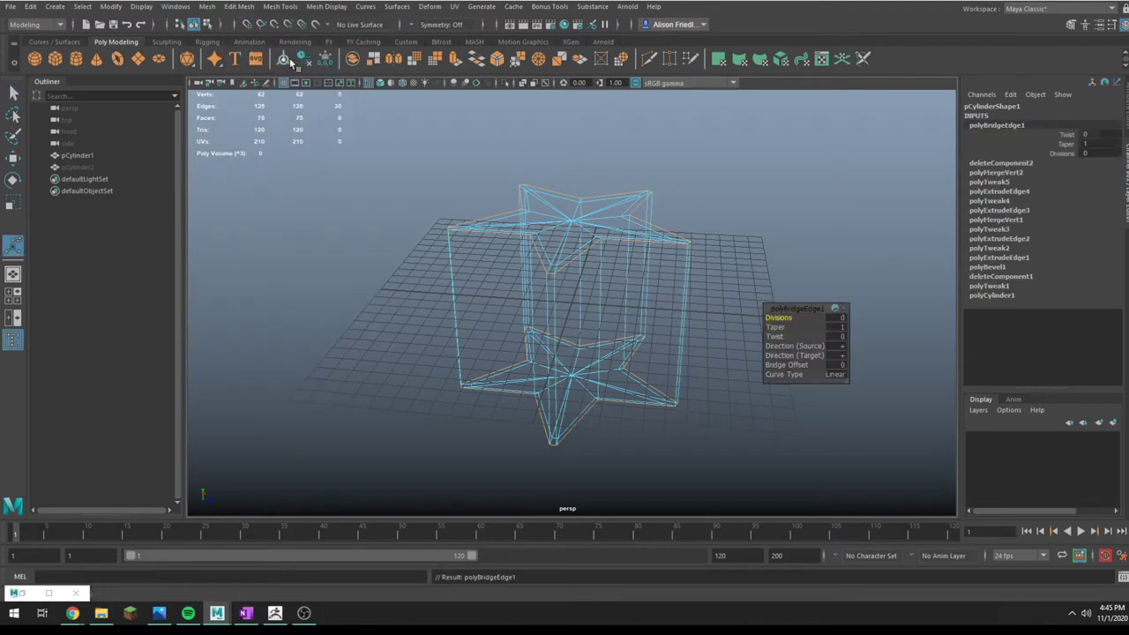
left_click_drag(779, 317, 822, 315)
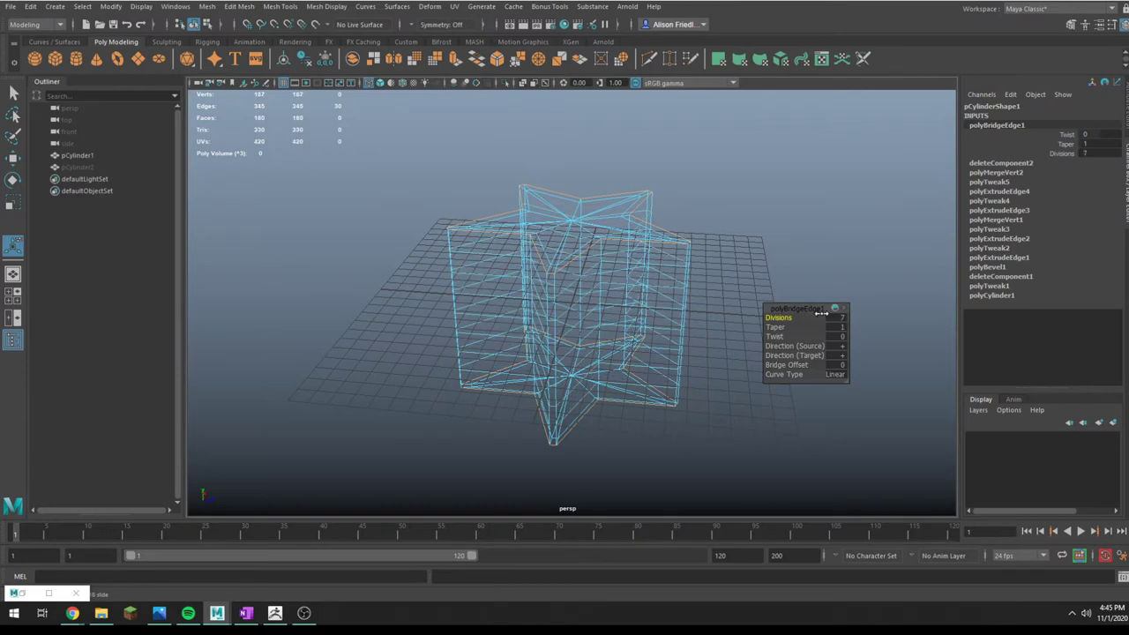
key("5")
right_click_drag(544, 291, 562, 280)
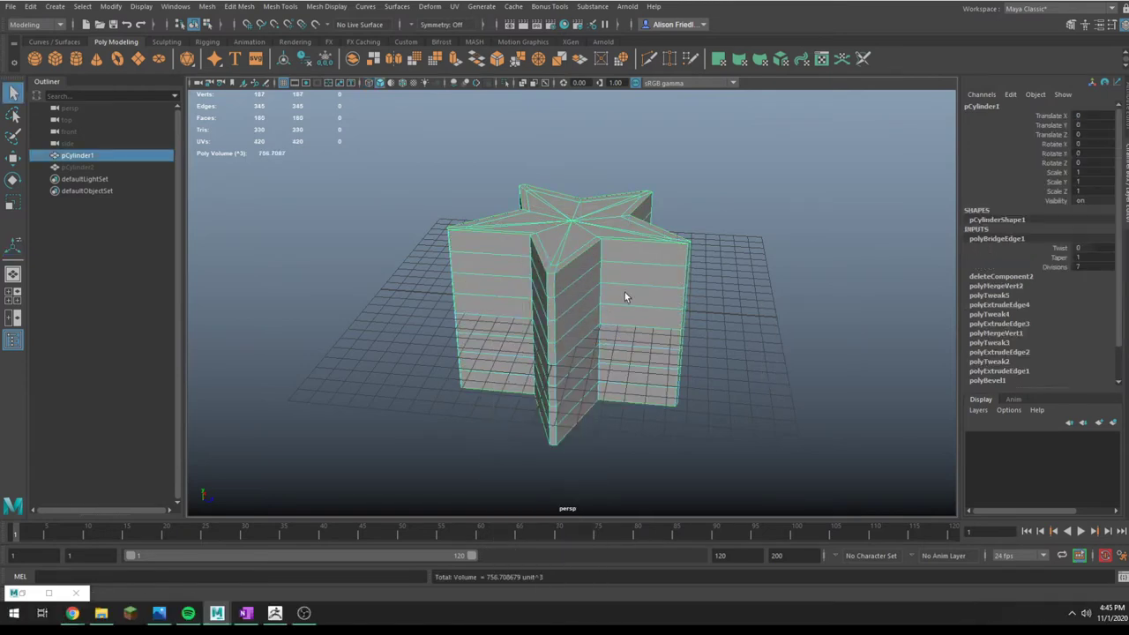
Try scaling the whole star taller to about 2.03 along Y, and undo the scaling
left_click_drag(625, 295, 636, 279, "alt")
key("r")
left_click_drag(574, 253, 588, 173)
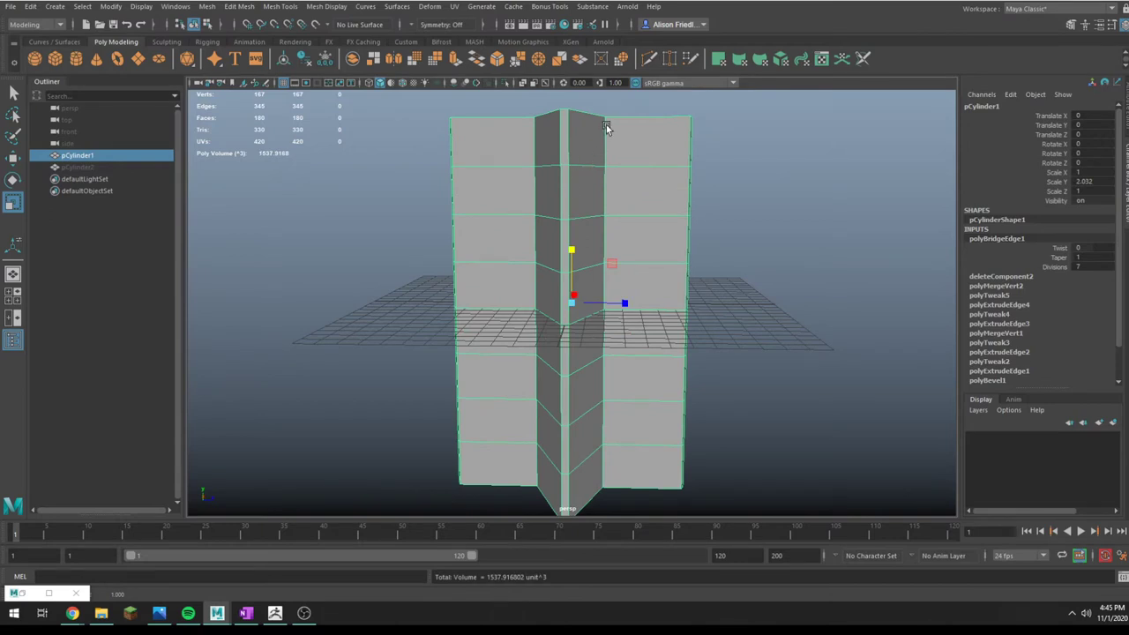
key("ctrl+z")
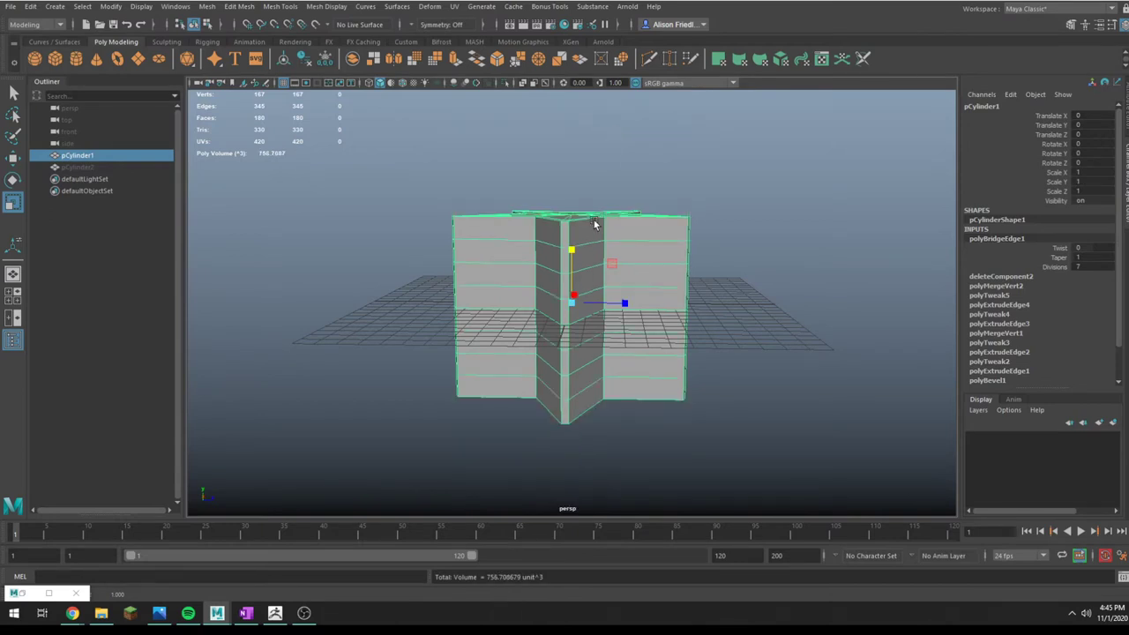
right_click_drag(593, 222, 595, 178)
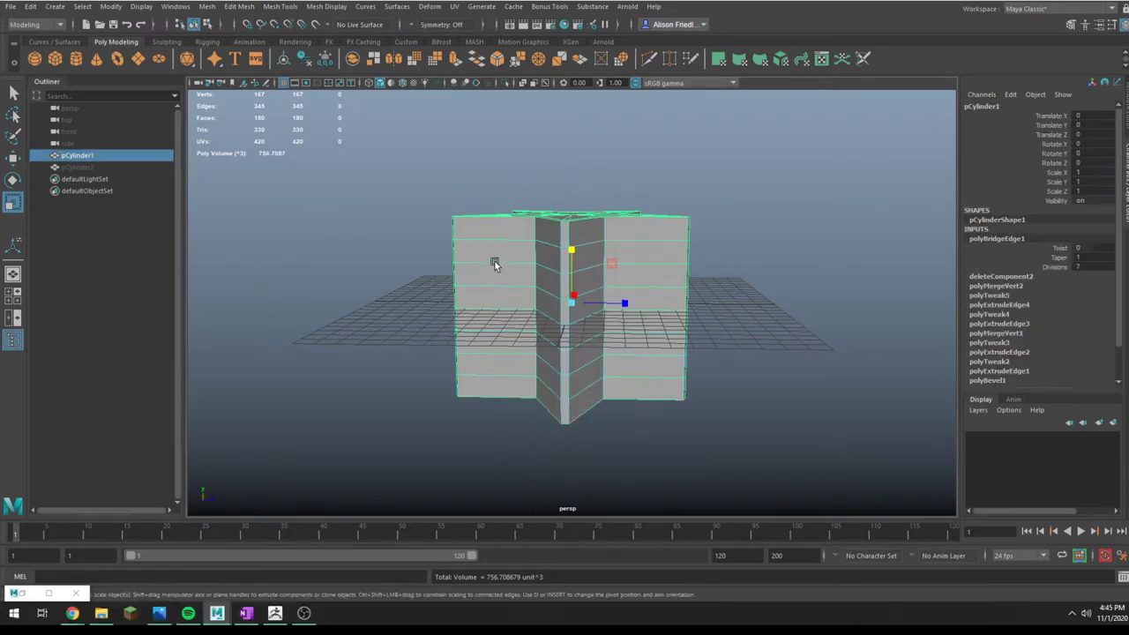
Apply a lattice deformer with divisions 2, 3, 2 to the star
left_click(430, 8)
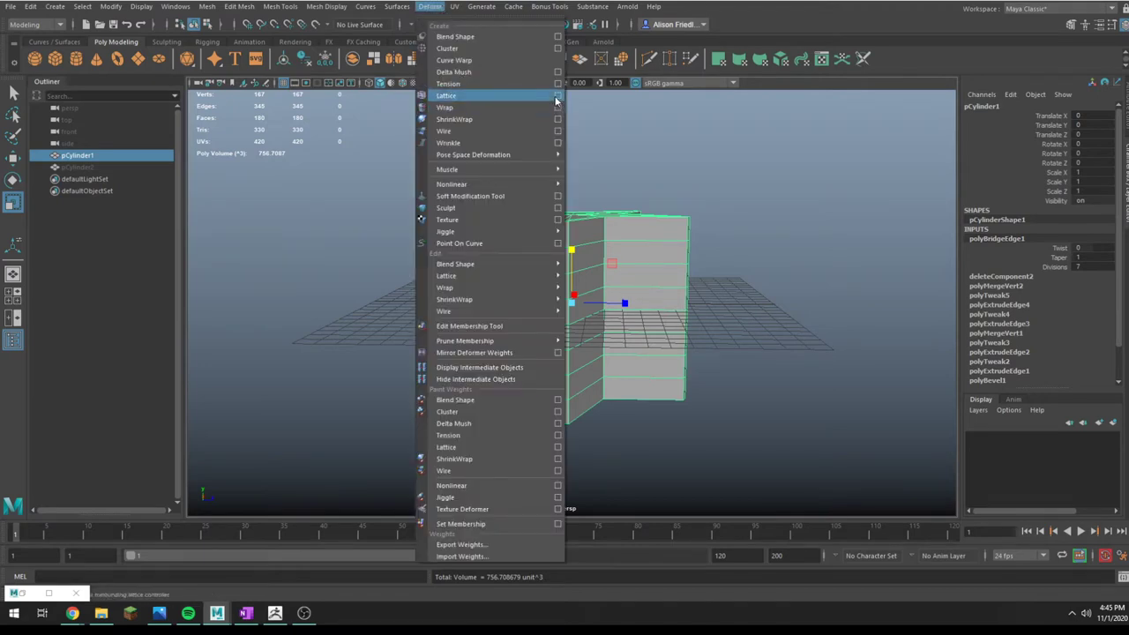
left_click(557, 96)
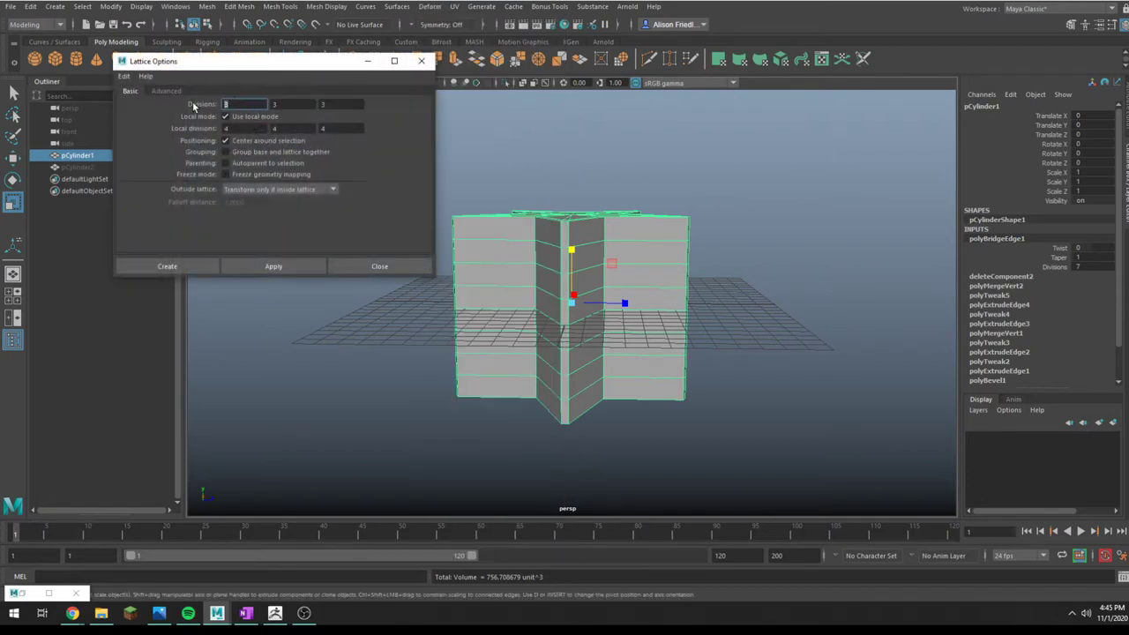
type("2")
key("Tab")
type("2")
key("Tab")
type("2")
key("Tab")
left_click_drag(291, 107, 242, 107)
type("3")
left_click(274, 265)
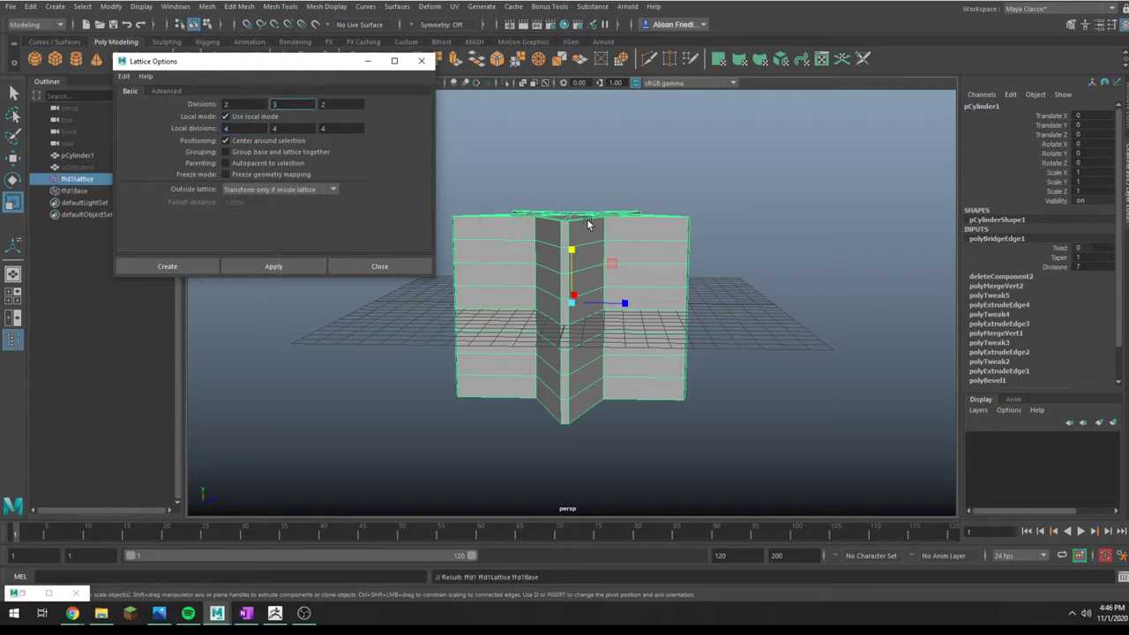
Scale the top row of lattice points strongly inward so the star tapers to a narrow peak
right_click_drag(703, 224, 692, 210)
left_click_drag(721, 158, 386, 274)
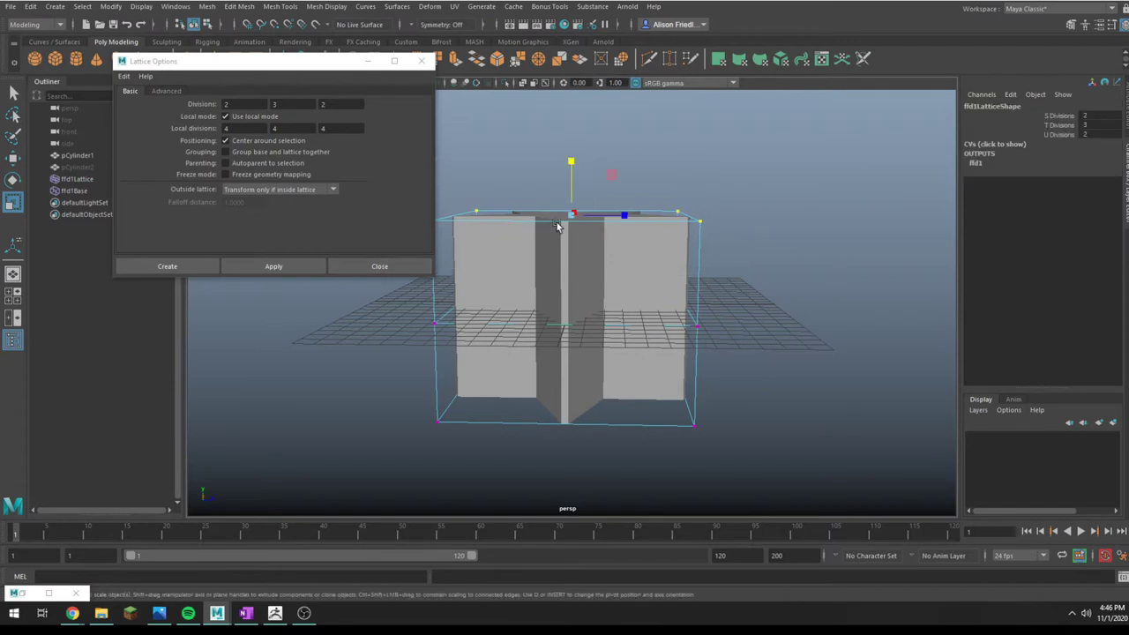
left_click_drag(557, 226, 420, 248)
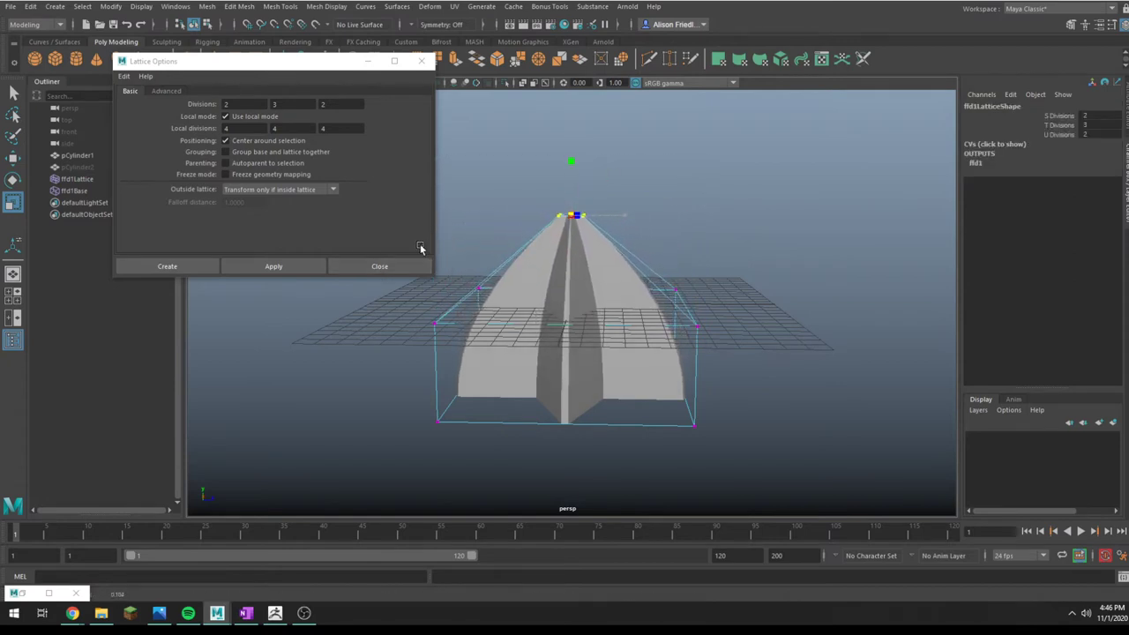
left_click_drag(542, 267, 557, 250, "alt")
Scale the middle row of lattice points outward to bulge the star's body, clearing the options window from view
left_click_drag(419, 278, 498, 170)
left_click_drag(741, 252, 312, 340)
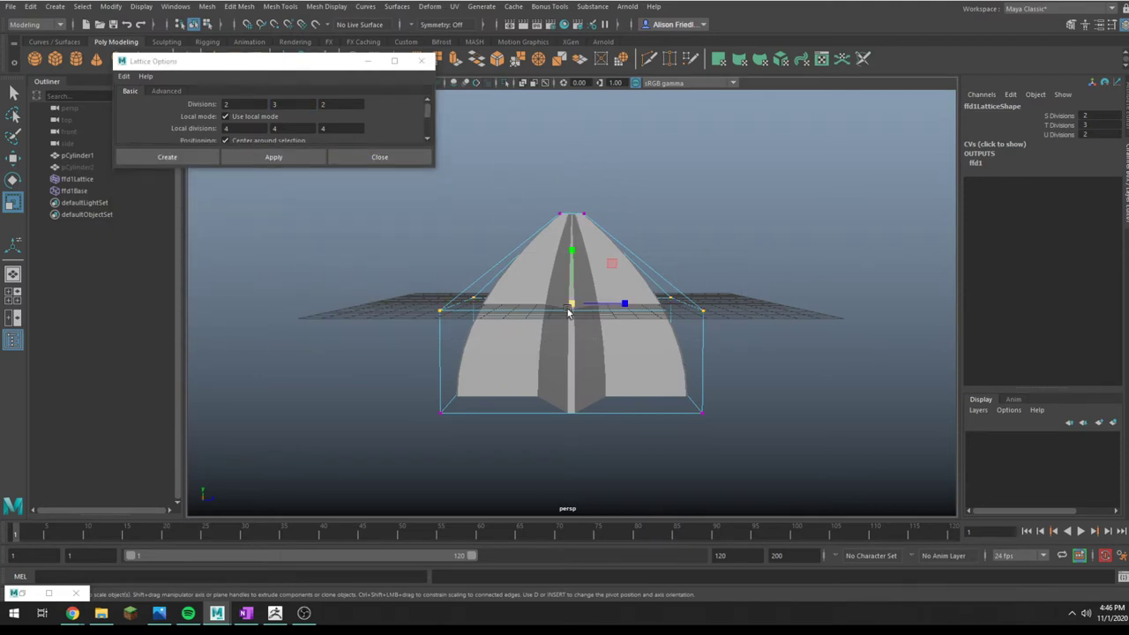
left_click_drag(569, 309, 644, 308)
Move the top lattice points down to flatten the peak, and check the mesh in wireframe
key("q")
left_click_drag(546, 202, 599, 225)
key("w")
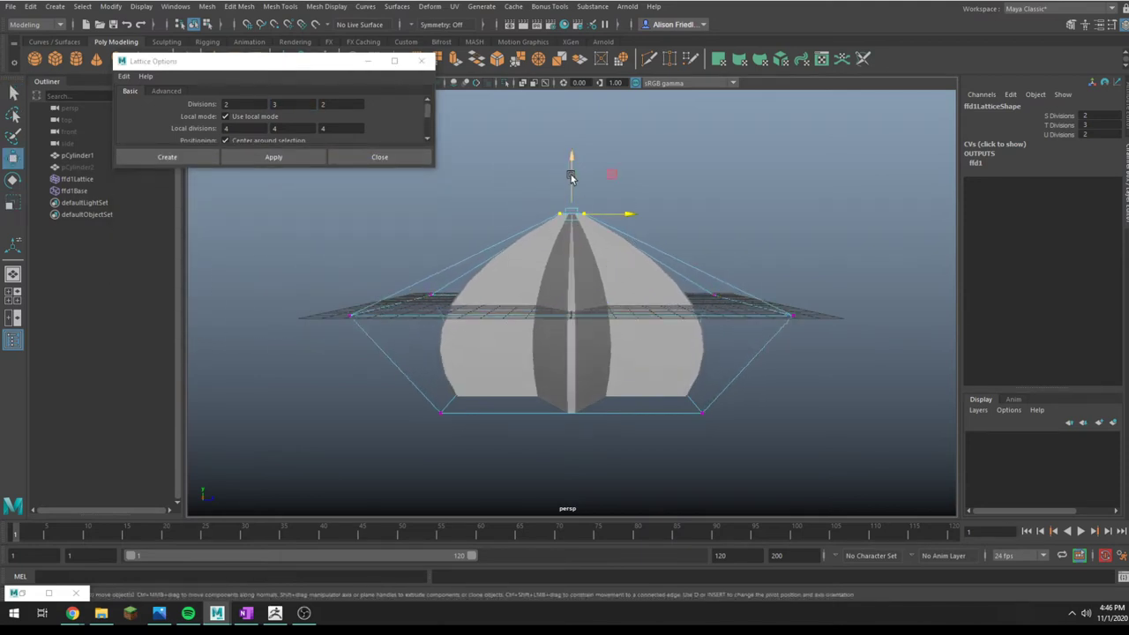
left_click_drag(570, 177, 572, 218)
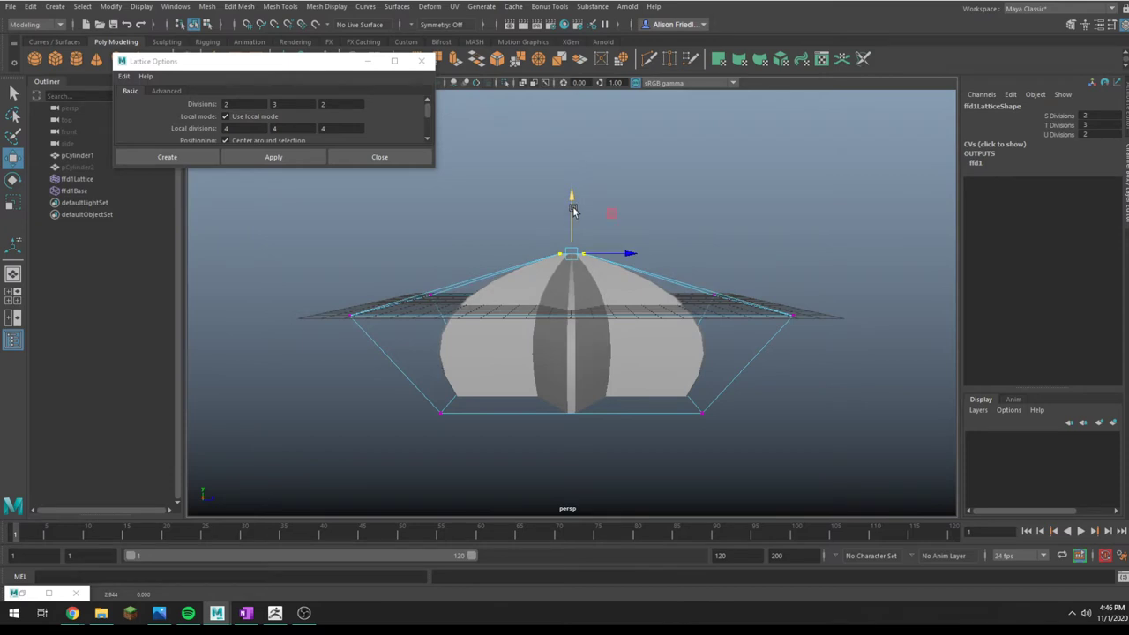
key("4")
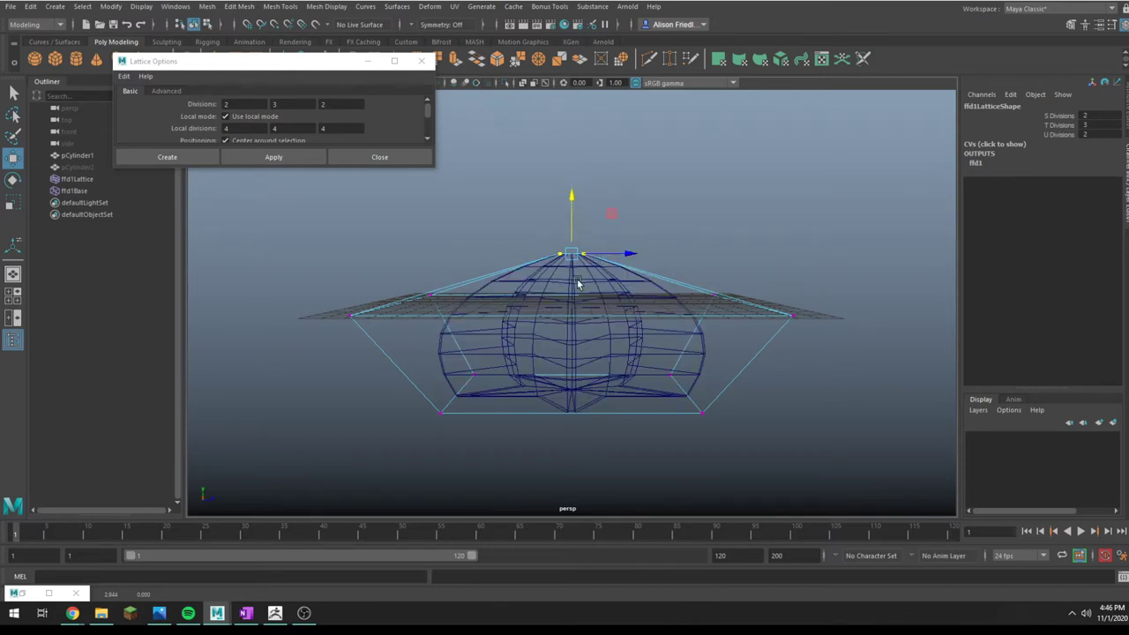
key("5")
Turn on smooth preview for the star and delete its history to bake in the lattice deformation
right_click_drag(602, 288, 648, 271)
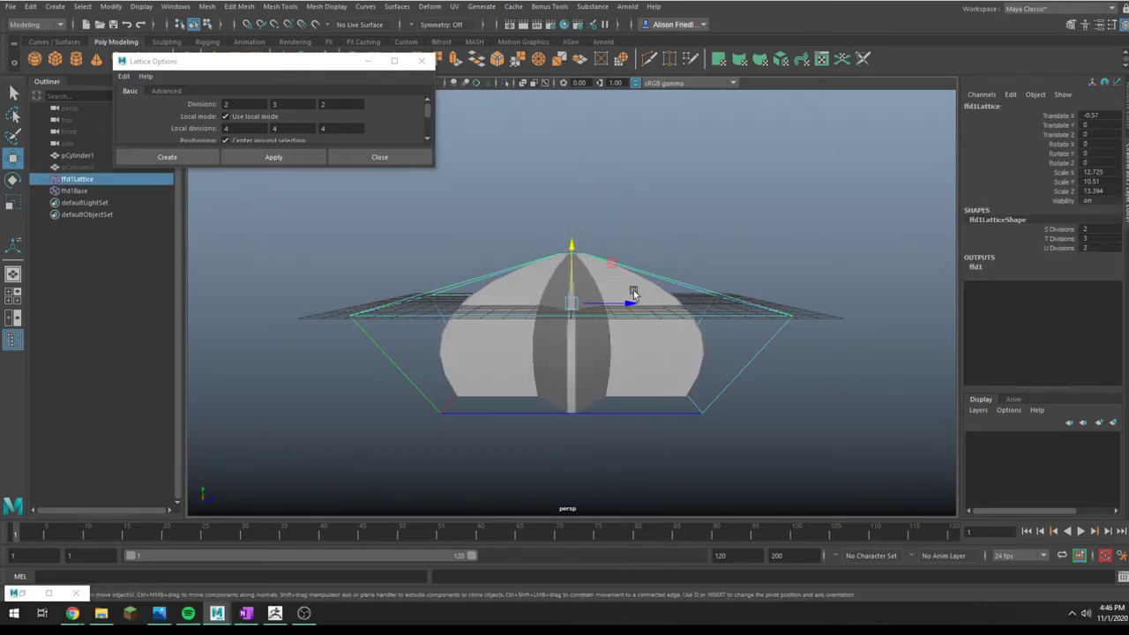
left_click(626, 291)
left_click_drag(754, 277, 772, 360)
left_click(670, 321)
key("3")
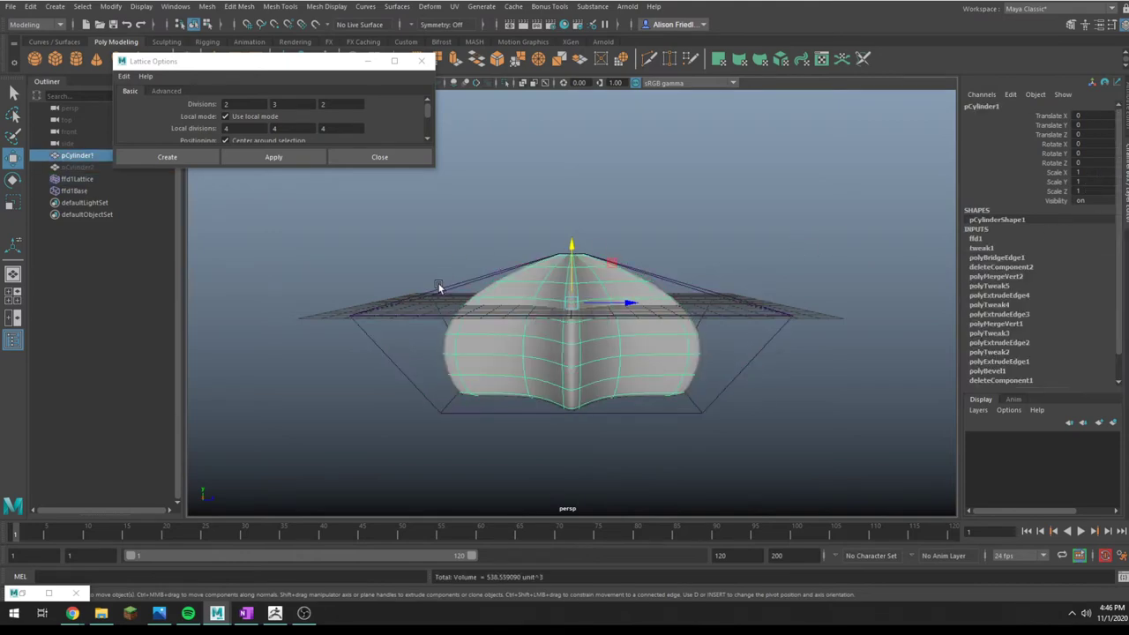
key("alt+shift+d")
left_click(783, 227)
left_click_drag(784, 232, 601, 375, "alt")
left_click(576, 292)
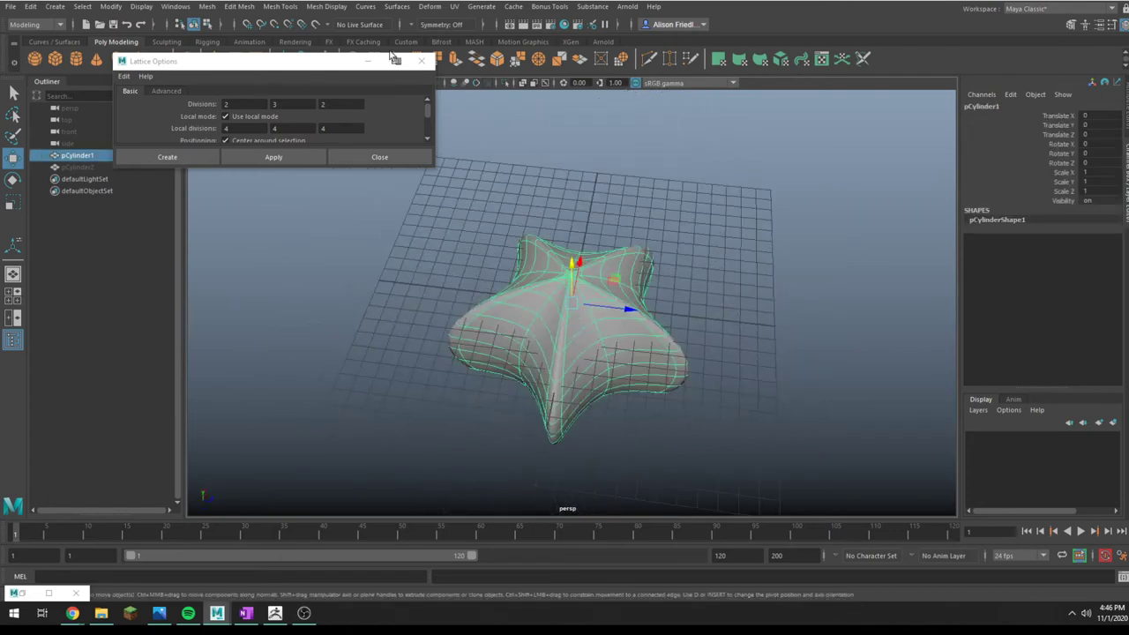
left_click(422, 61)
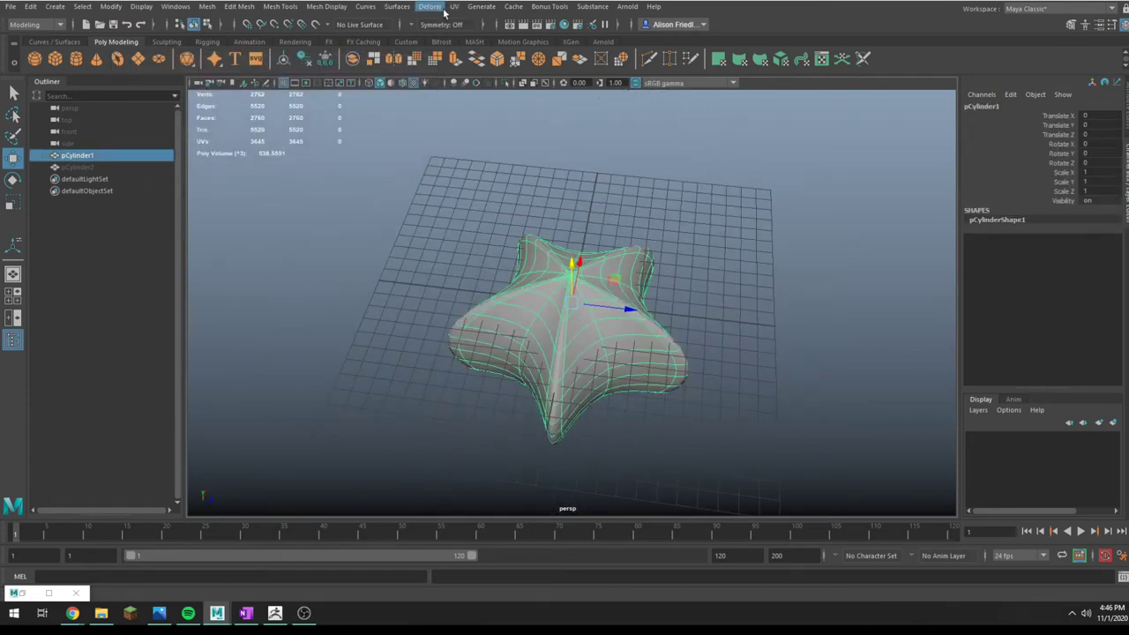
Add a nonlinear Twist deformer to the star and adjust its angle until the arms spiral into a swirl
left_click(426, 8)
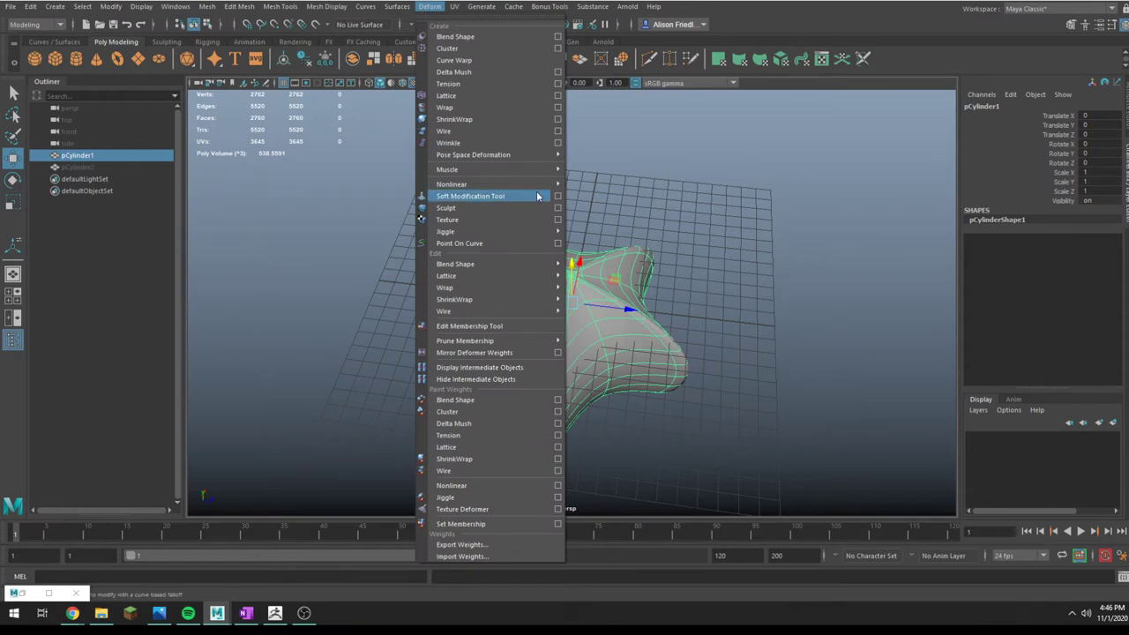
mouse_move(558, 185)
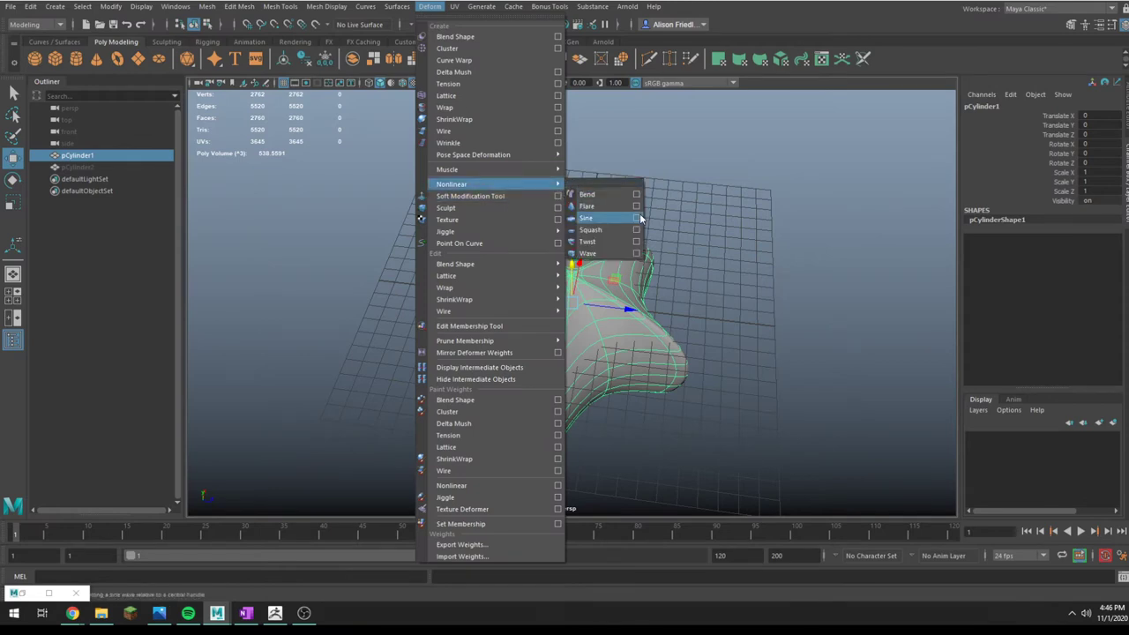
left_click(587, 242)
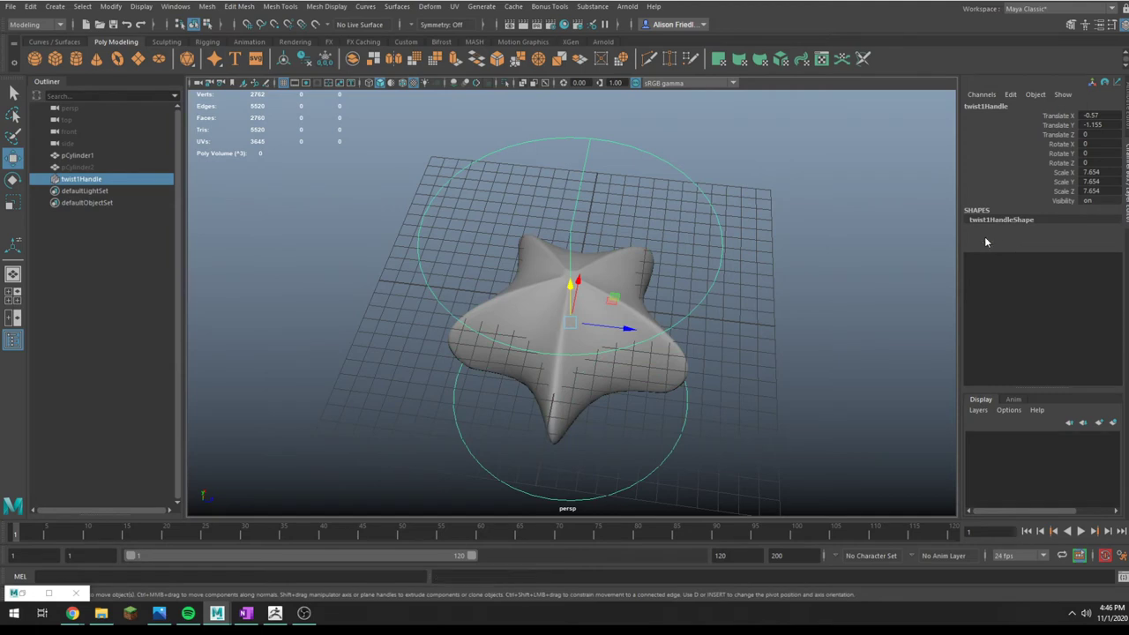
left_click(981, 238)
left_click(987, 258)
middle_click_drag(958, 261, 1128, 261)
left_click_drag(815, 348, 829, 328, "alt")
mouse_move(829, 327)
middle_mouse_down()
mouse_move(747, 327)
mouse_move(818, 330)
middle_mouse_up()
mouse_move(803, 340)
left_mouse_down("alt")
mouse_move(781, 382)
mouse_move(770, 356)
mouse_move(799, 342)
mouse_move(804, 350)
left_mouse_up("alt")
Delete the twisted star's history to bake in the twist
left_click(621, 333)
key("alt+shift+d")
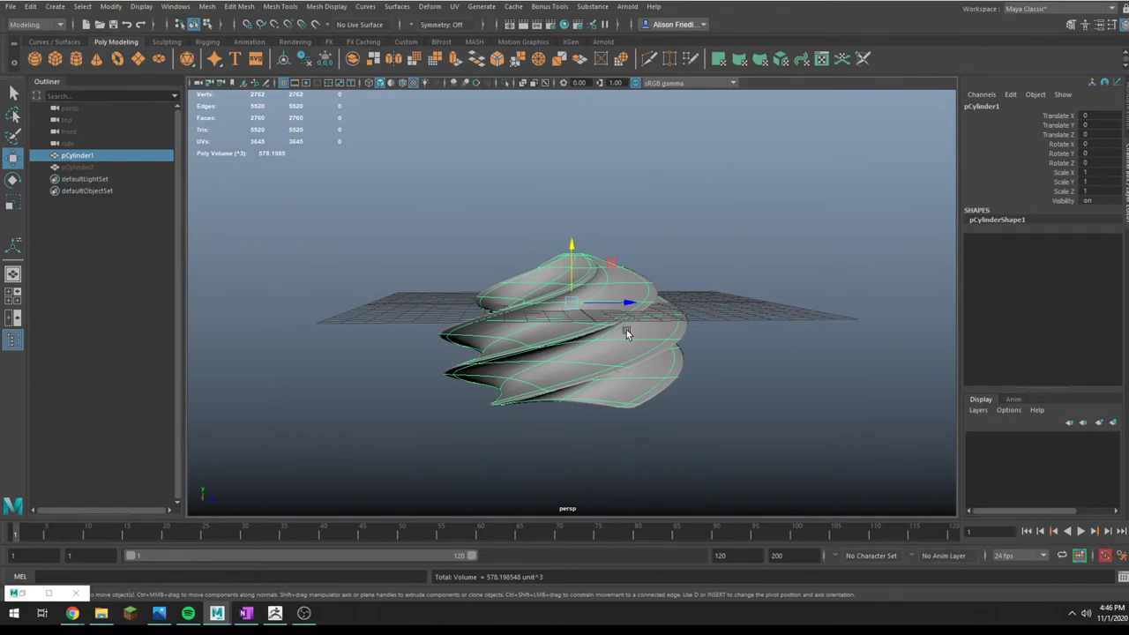
left_click(791, 160)
left_click_drag(754, 256, 666, 251, "alt")
Select the narrow face loops running along the first three spiral ridges of the swirl
left_click(507, 305)
scroll(524, 305, "up", 5)
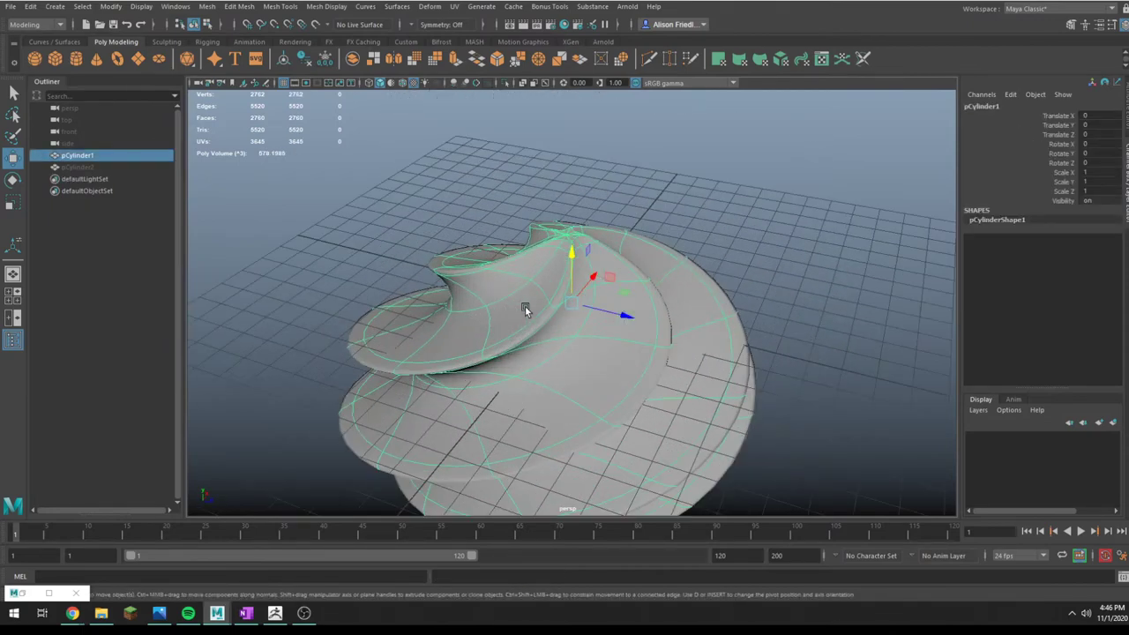
right_click_drag(533, 288, 536, 327)
left_click(536, 328)
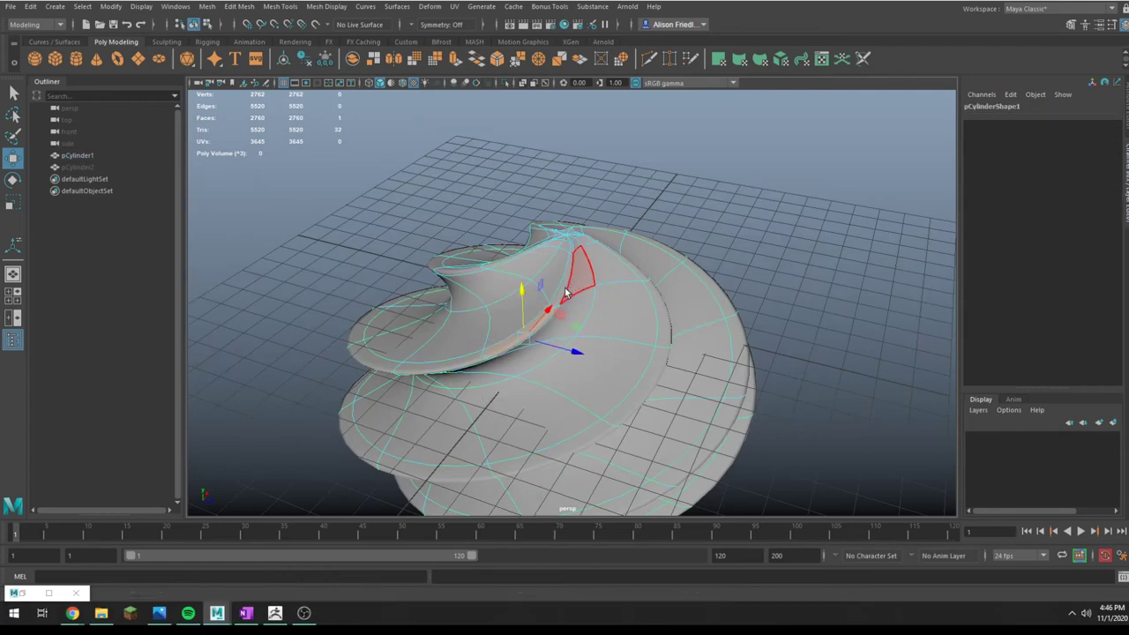
key("q")
double_click(567, 292, "shift")
left_click(646, 283, "shift")
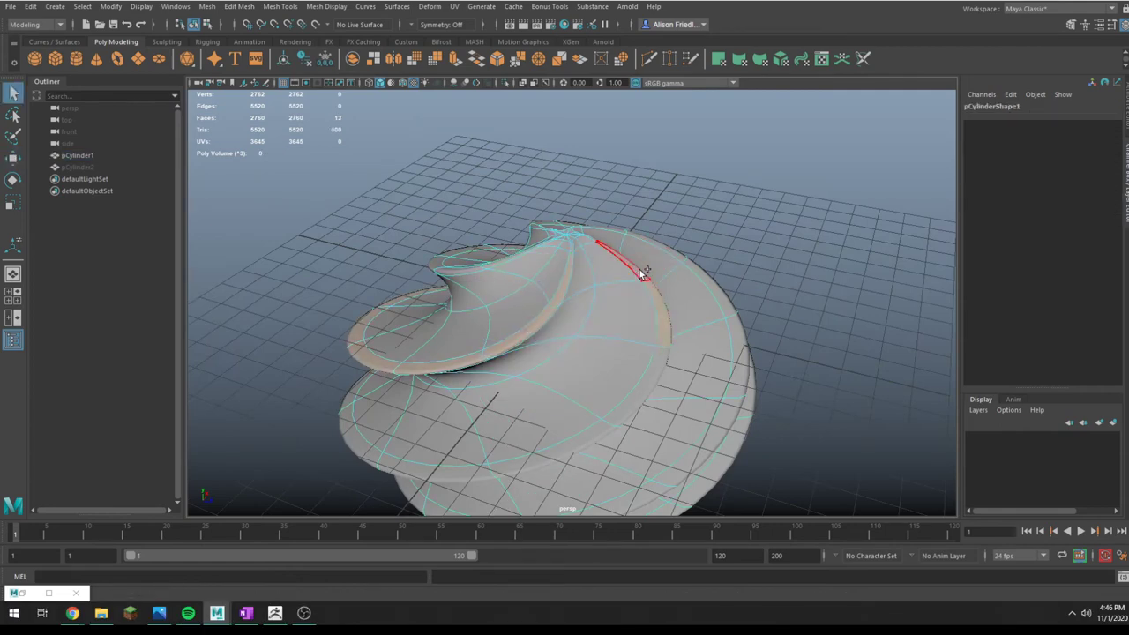
double_click(640, 268, "shift")
left_click(445, 273, "shift")
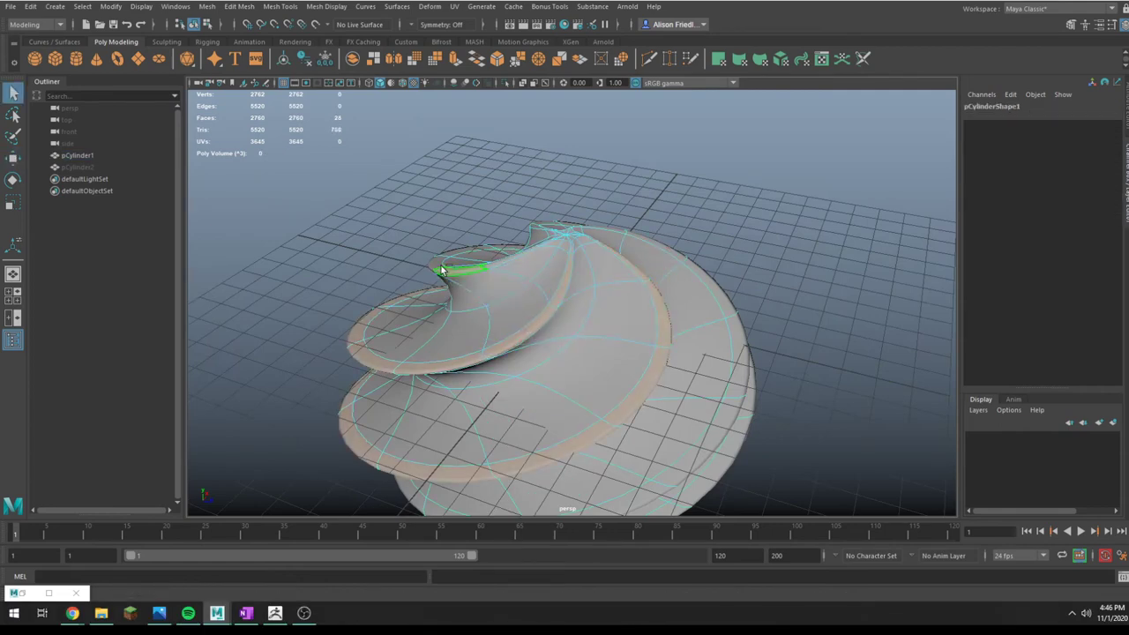
double_click(439, 266, "shift")
Add the narrow face loop along the fourth spiral ridge to the selection
left_click_drag(742, 345, 670, 340, "alt")
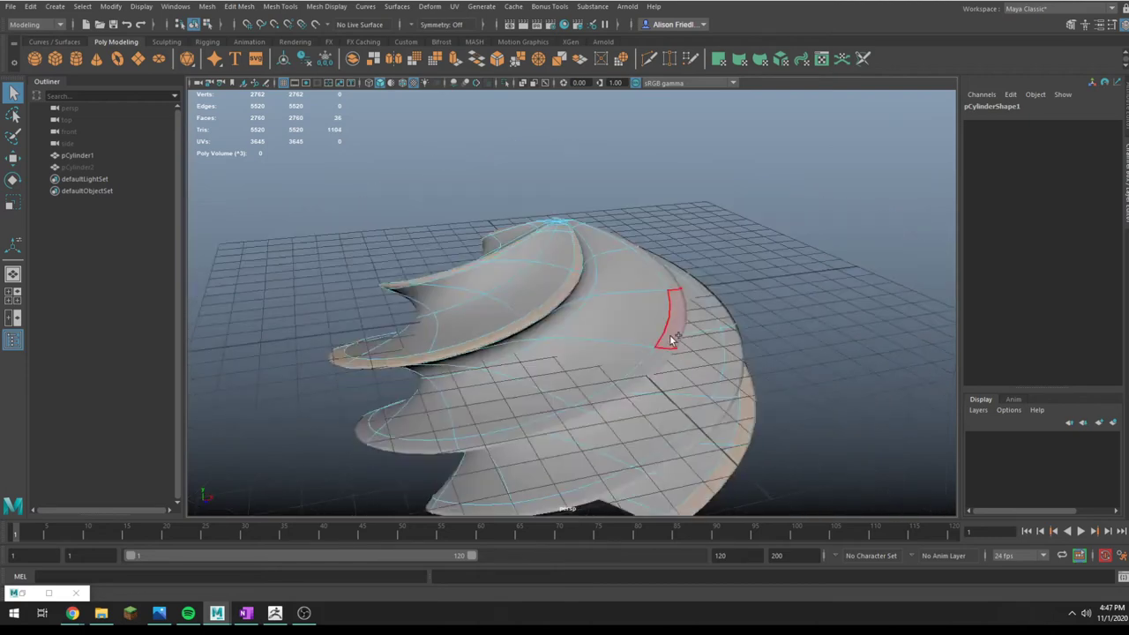
left_click(644, 382, "shift")
key("ctrl+z")
double_click(636, 383, "shift")
key("ctrl+z")
key("ctrl+z")
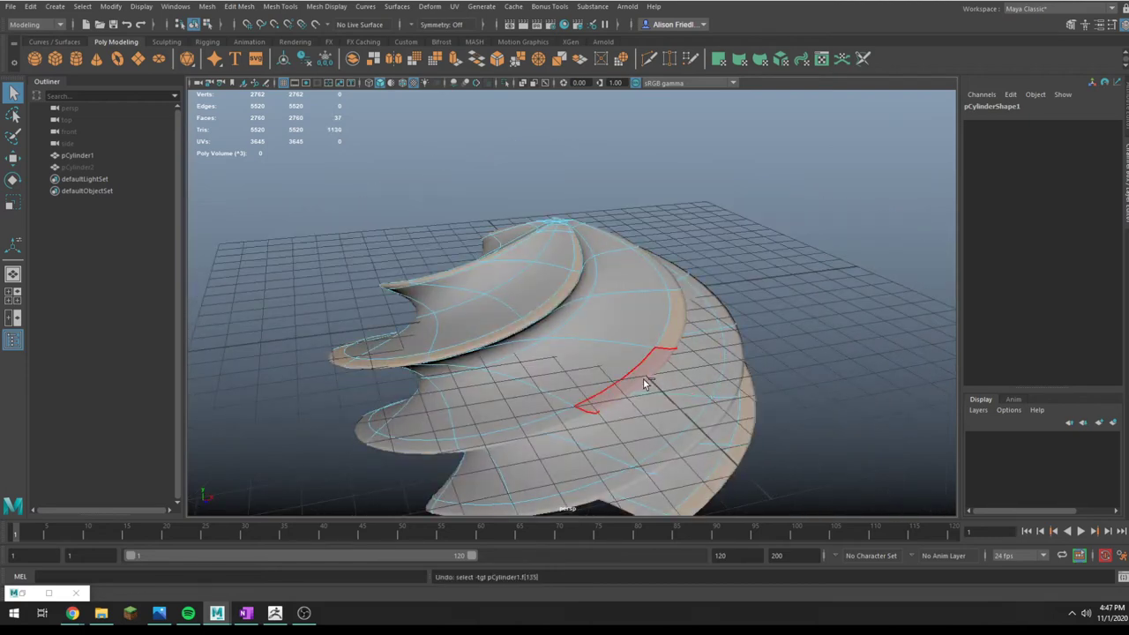
key("ctrl+z")
left_click(643, 379, "shift")
double_click(670, 334, "shift")
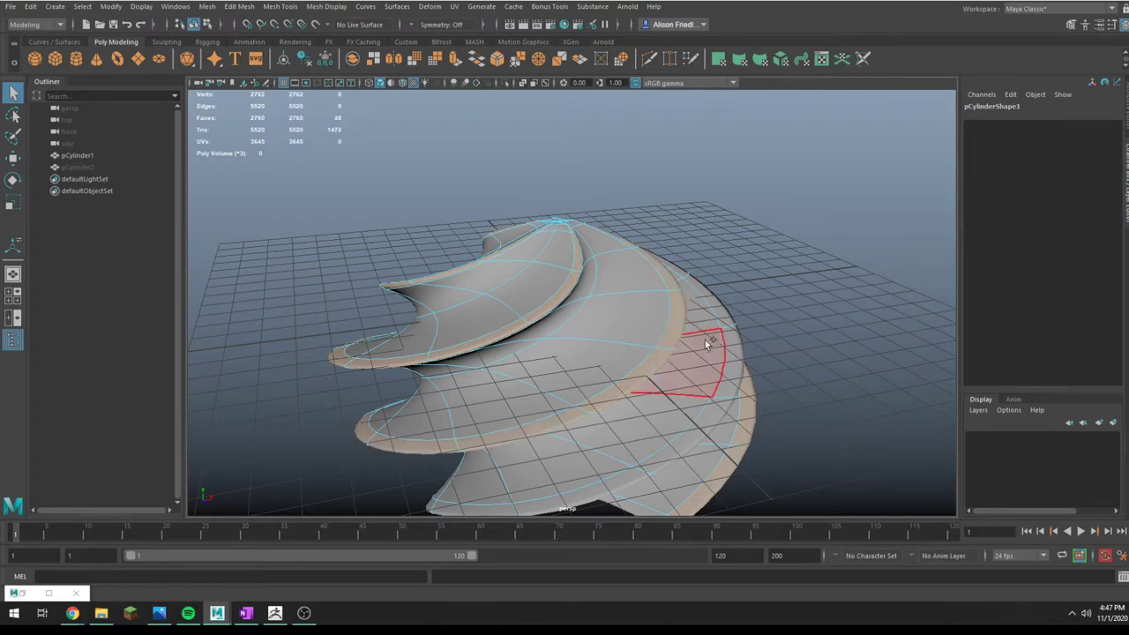
Complete the selection with the narrow face loop along the fifth spiral ridge
double_click(730, 345, "shift")
key("ctrl+z")
key("ctrl+z")
left_click(729, 330, "shift")
double_click(732, 352, "shift")
Try scaling the selected ridge faces outward to about 1.38 in X and Z, and undo the scaling
key("r")
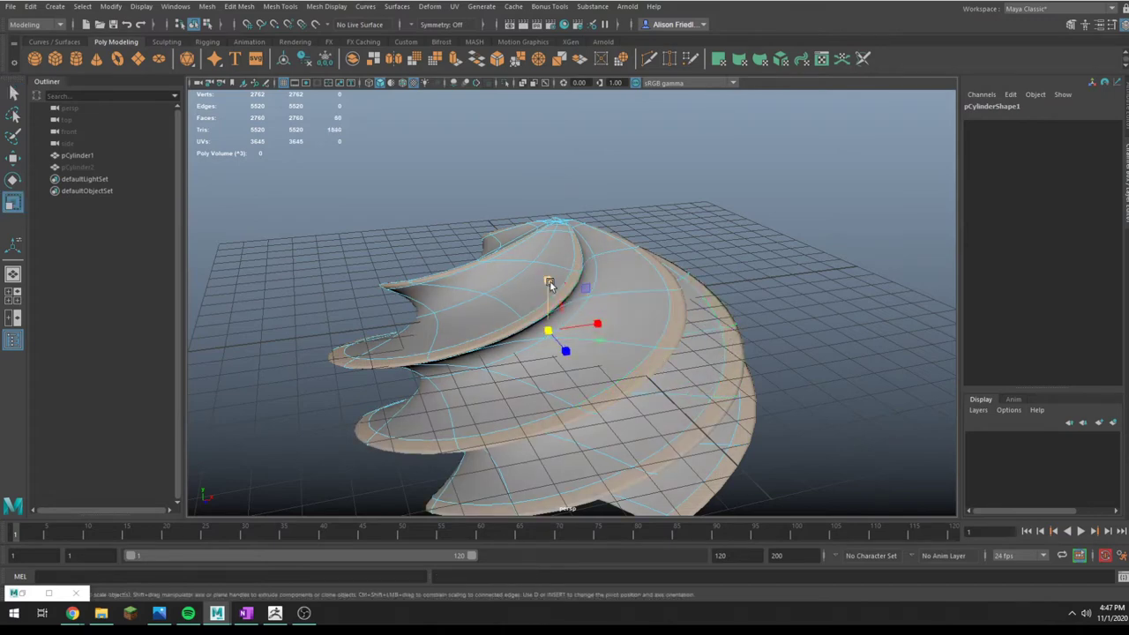
mouse_move(550, 283)
left_mouse_down("ctrl")
mouse_move(554, 310)
mouse_move(536, 274)
mouse_move(554, 261)
left_mouse_up("ctrl")
key("ctrl+z")
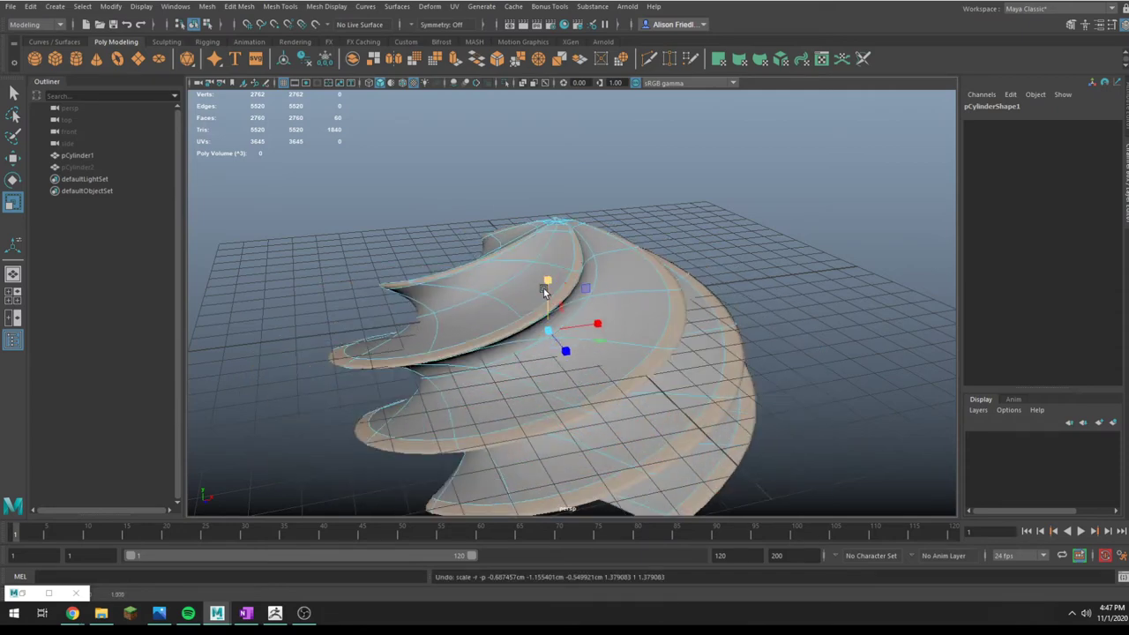
Scale the selected ridge faces in X and Z, return to object mode and deselect the swirl
left_click_drag(551, 283, 631, 310, "ctrl")
key("q")
right_click_drag(589, 278, 640, 237)
left_click(714, 302)
left_click_drag(715, 302, 579, 298, "alt")
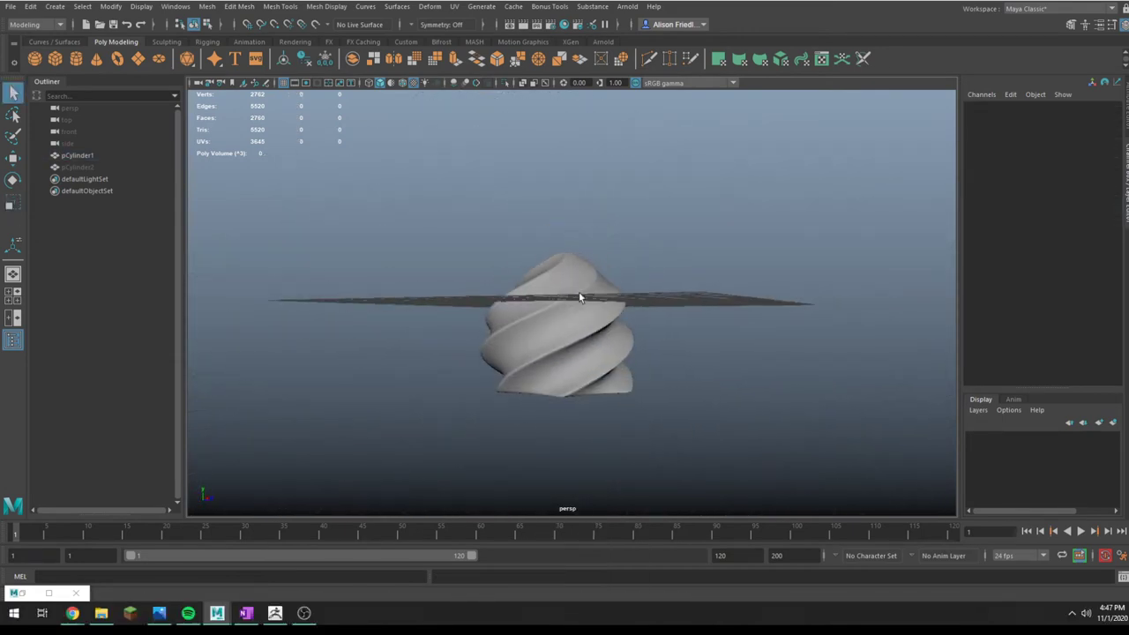
Widen the swirl's body by scaling its lower horizontal edge loops outward in X and Z with soft selection enabled
left_click(574, 349)
right_click_drag(563, 354, 552, 257)
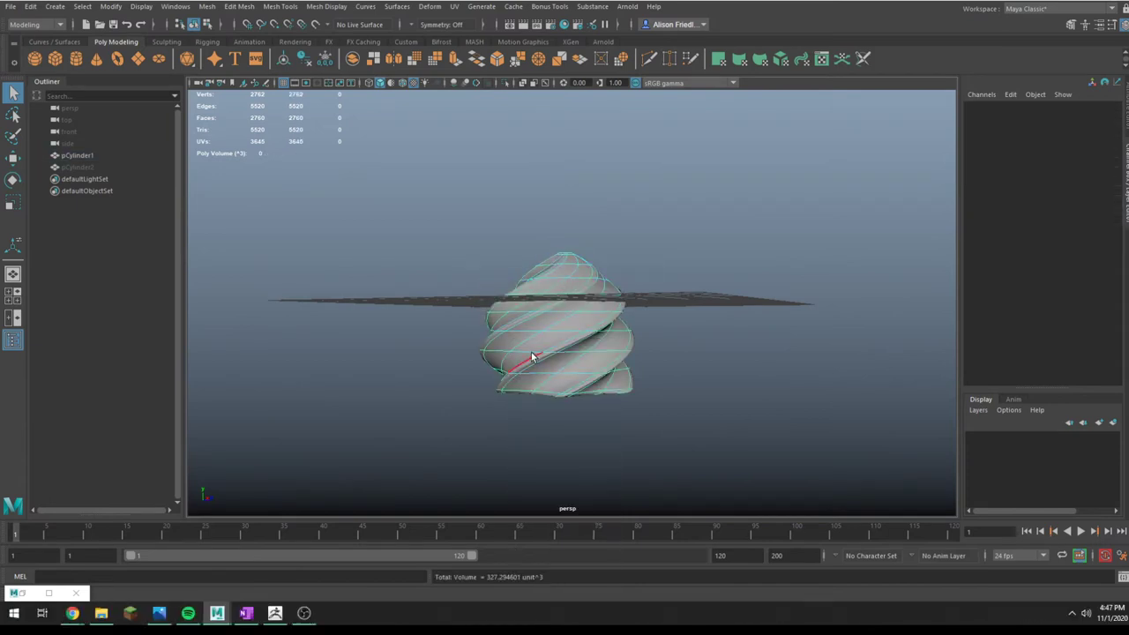
double_click(529, 356)
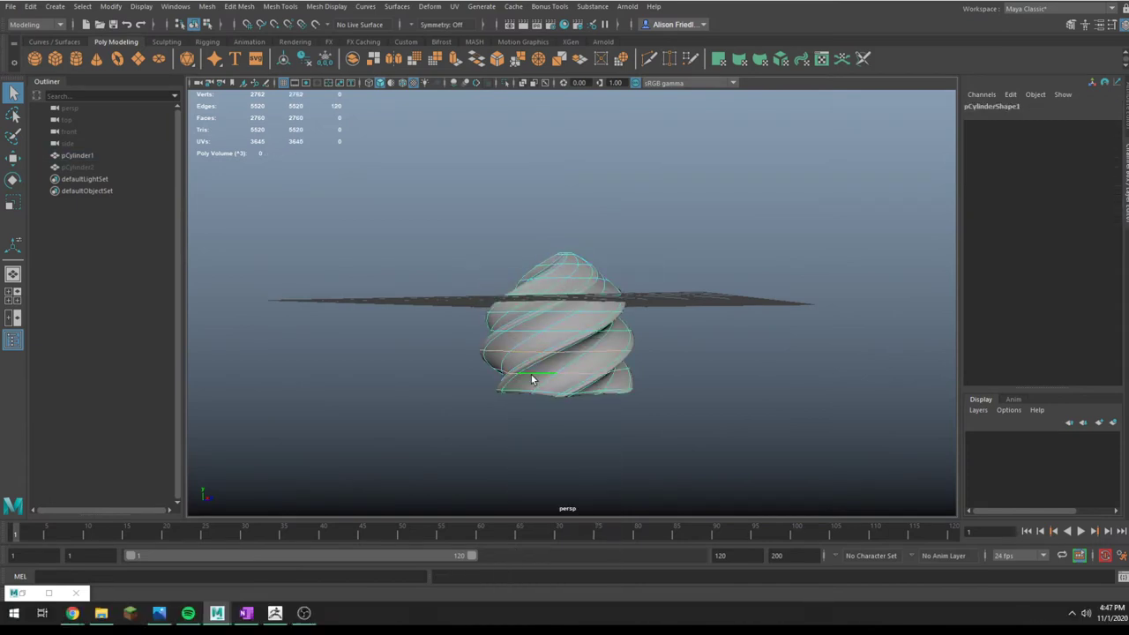
key("b")
key("r")
left_click_drag(561, 305, 548, 272, "ctrl")
key("q")
right_click_drag(551, 279, 633, 234)
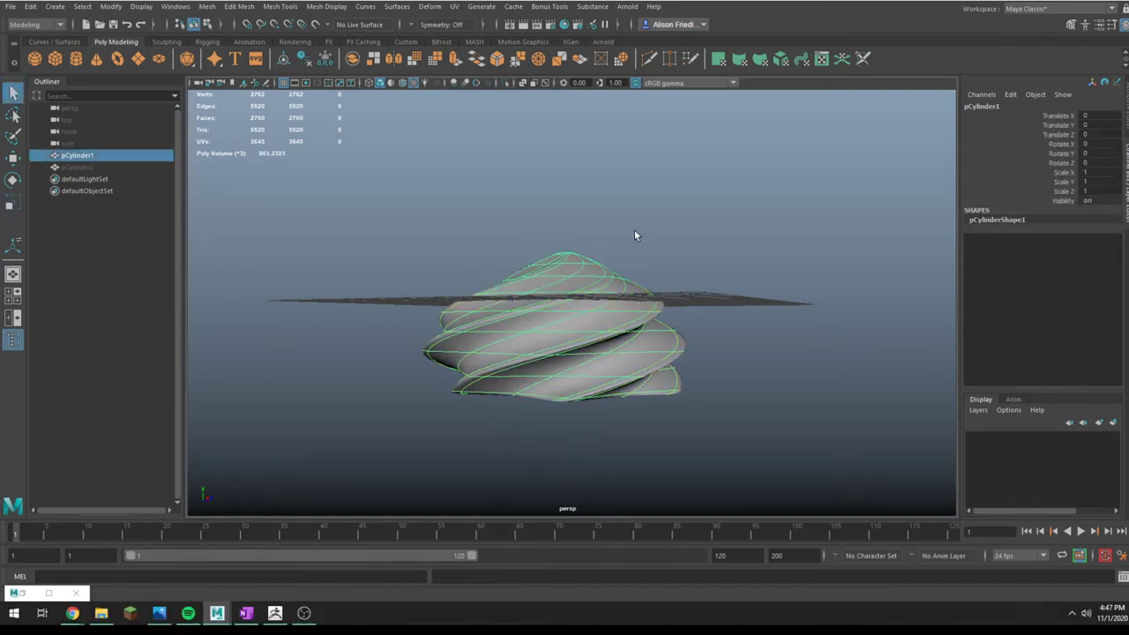
left_click(637, 235)
Hide the finished swirl, undoing its accidental deletion first
left_click_drag(679, 256, 667, 335, "alt")
left_click(609, 281)
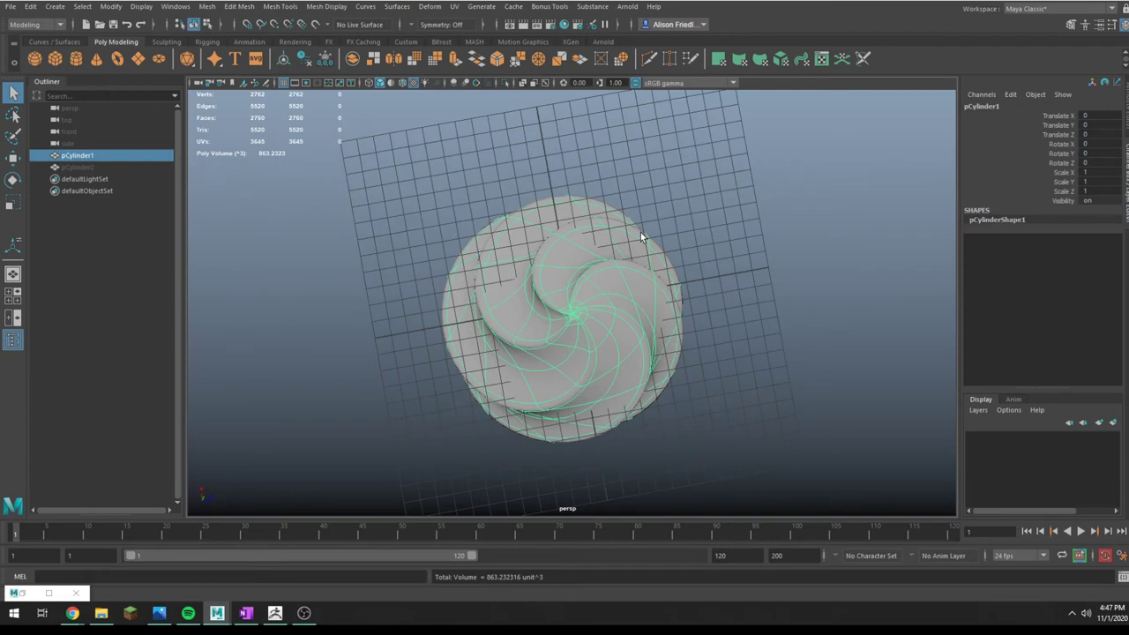
key("Delete")
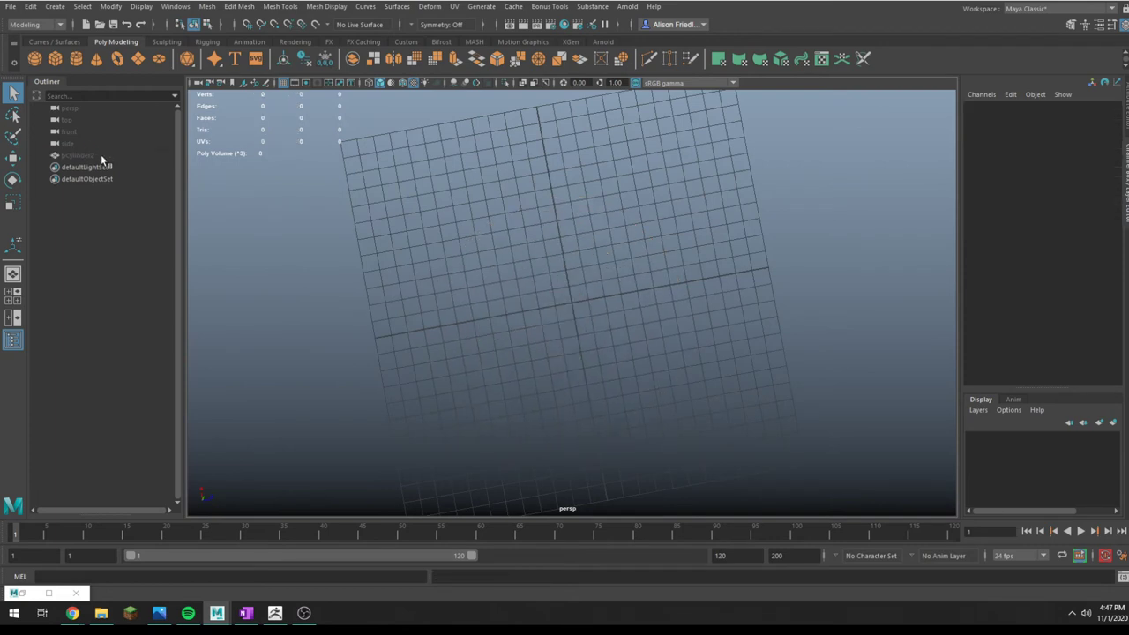
key("ctrl+z")
key("ctrl+h")
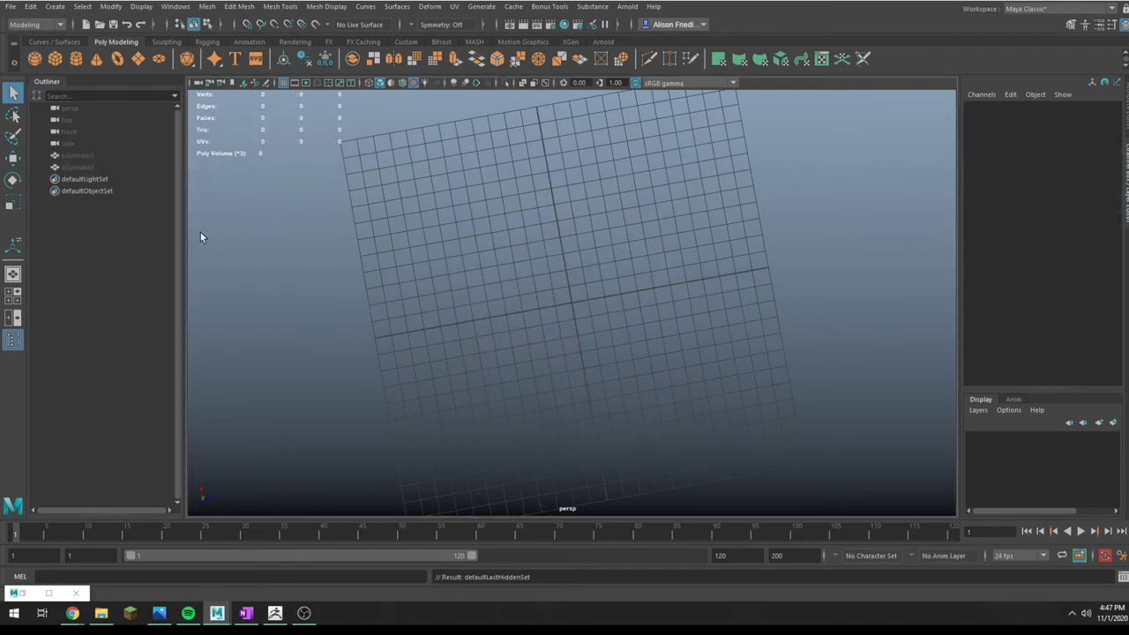
Duplicate the hidden pCylinder1 and make the copy visible
left_click(107, 166)
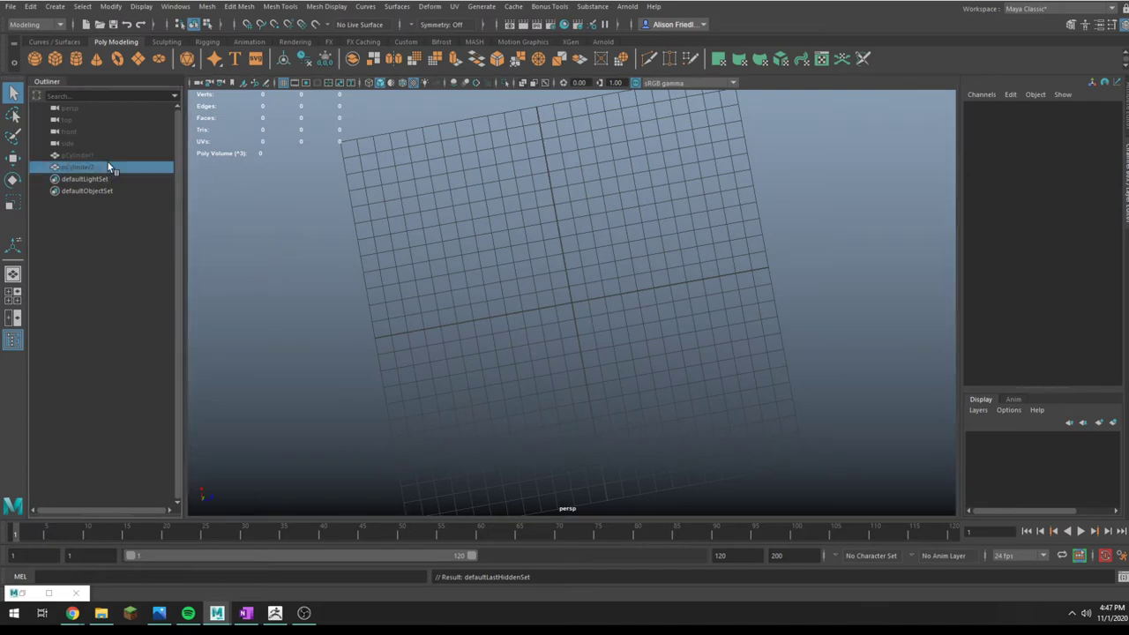
left_click(82, 156)
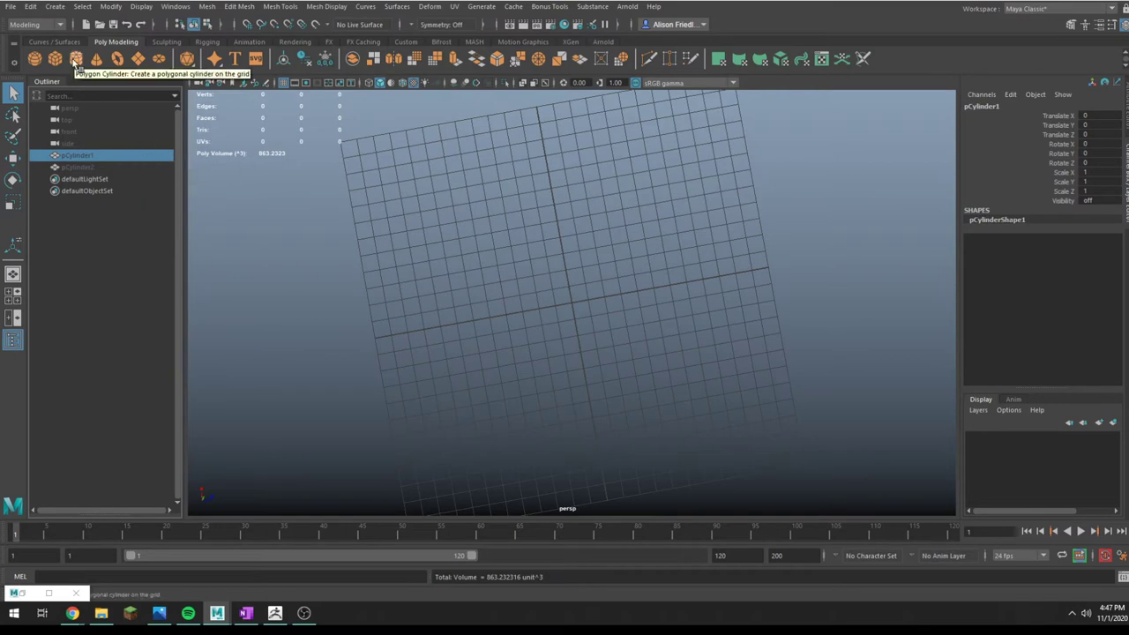
key("ctrl+d")
key("h")
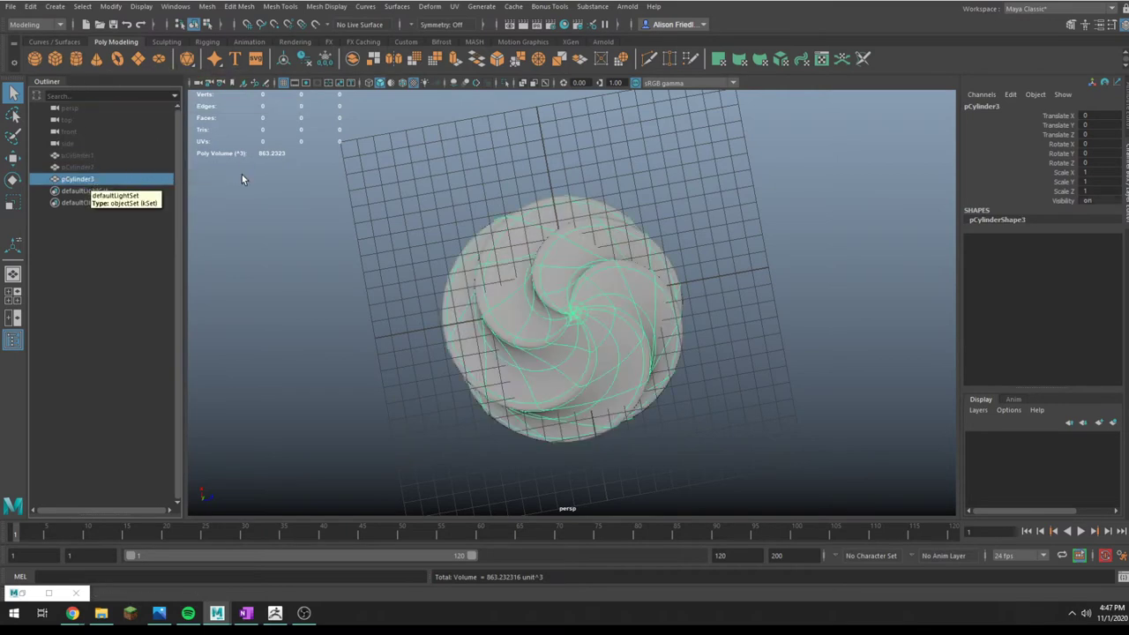
With soft selection off, delete the ring of narrow faces around the copy's star-shaped base
left_click_drag(623, 341, 528, 276, "alt")
right_click_drag(528, 276, 529, 305)
key("b")
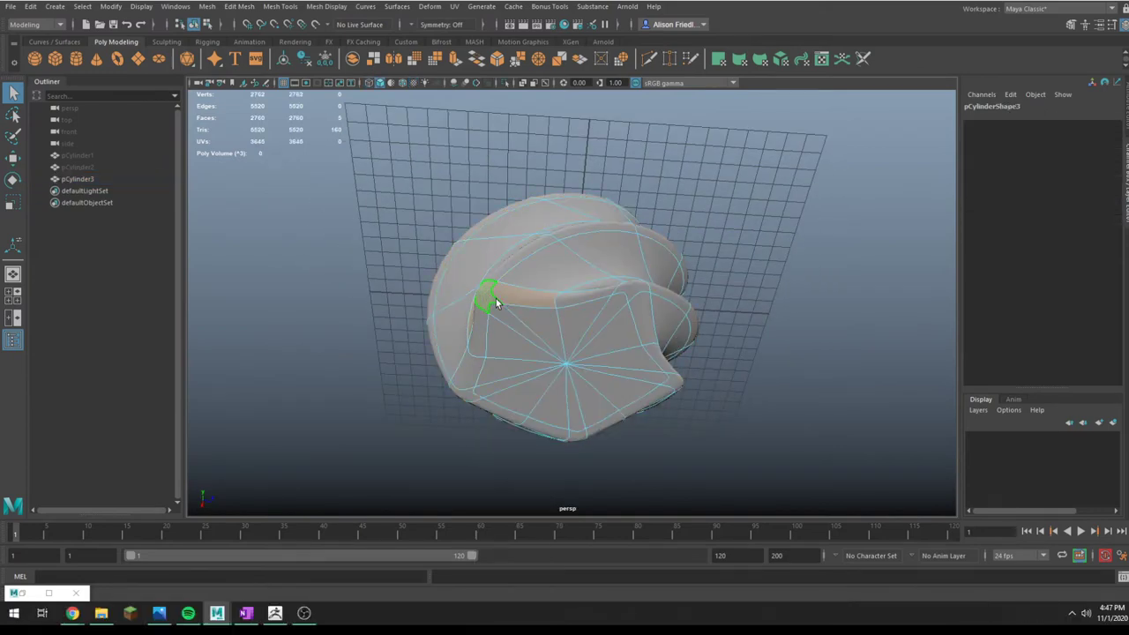
left_click(521, 296)
double_click(489, 295, "shift")
key("Delete")
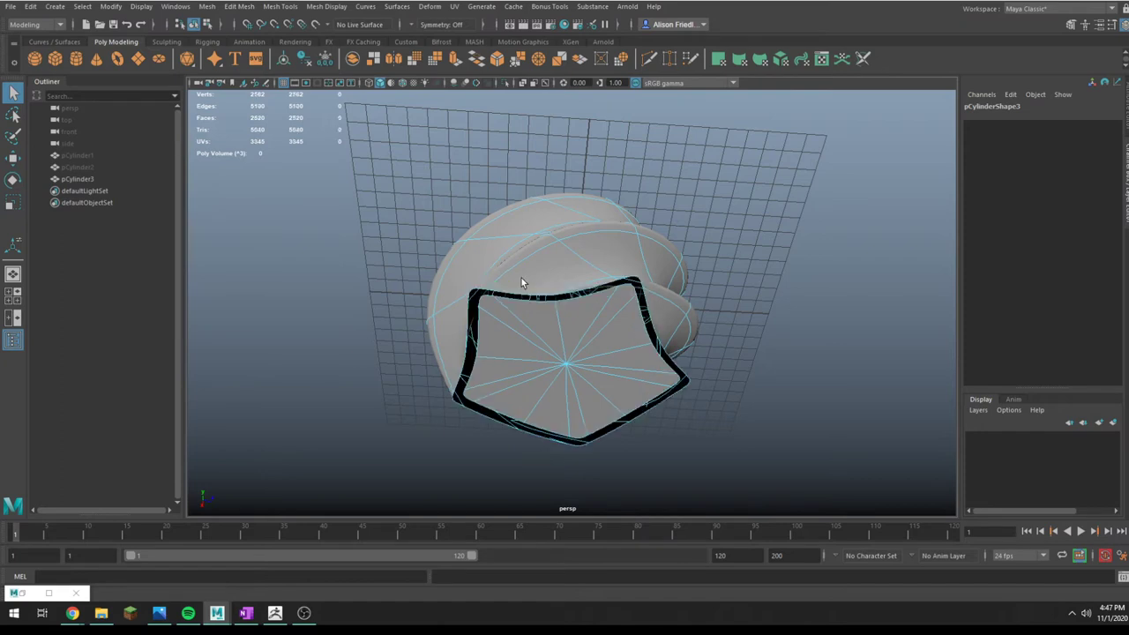
Delete the detached swirl body, keeping only the flat star base, and turn off its smooth preview
double_click(521, 268)
key("Delete")
left_click_drag(608, 309, 595, 279, "alt")
key("1")
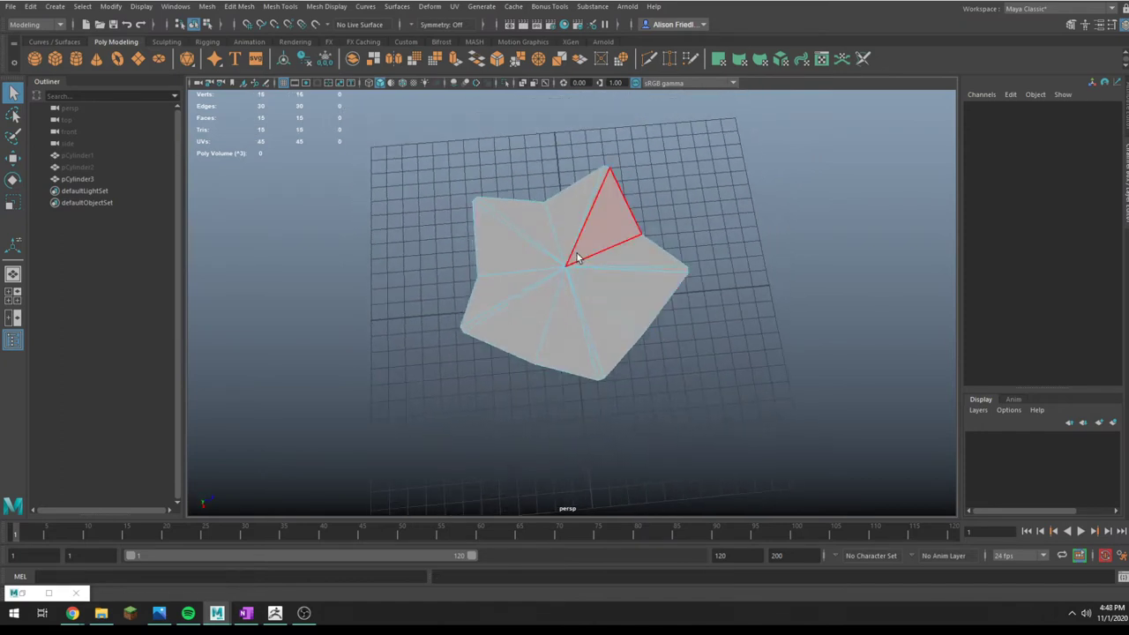
Pull the star's two shallow inner corner vertices toward the centre to even out the points, and return to object mode
right_click_drag(577, 257, 540, 241)
left_click(533, 363)
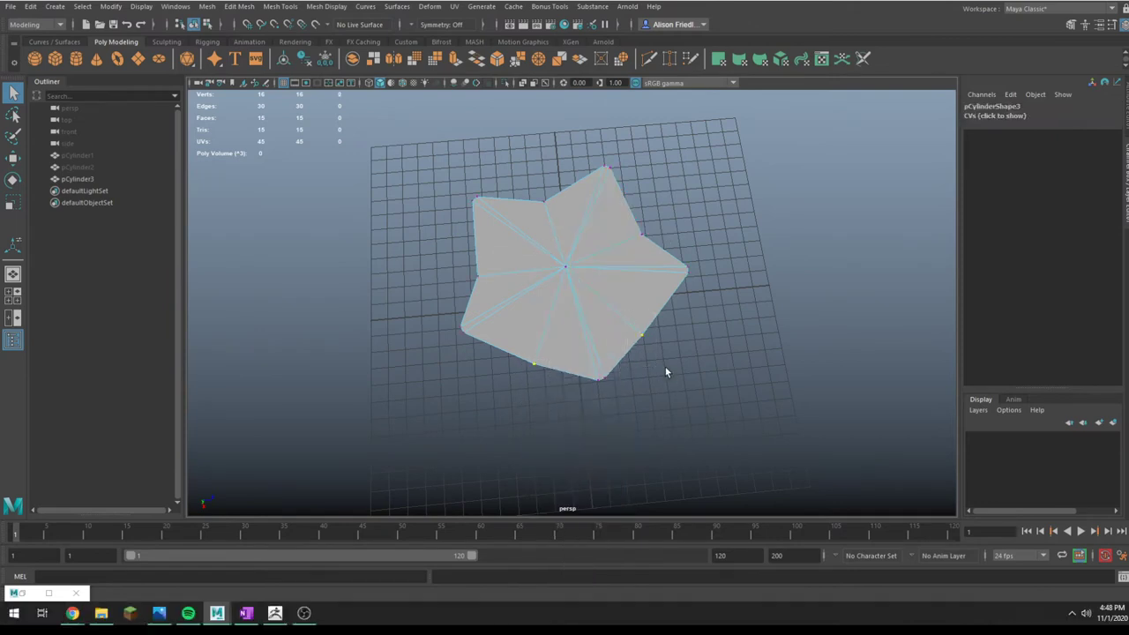
left_click_drag(666, 367, 665, 398, "alt")
key("w")
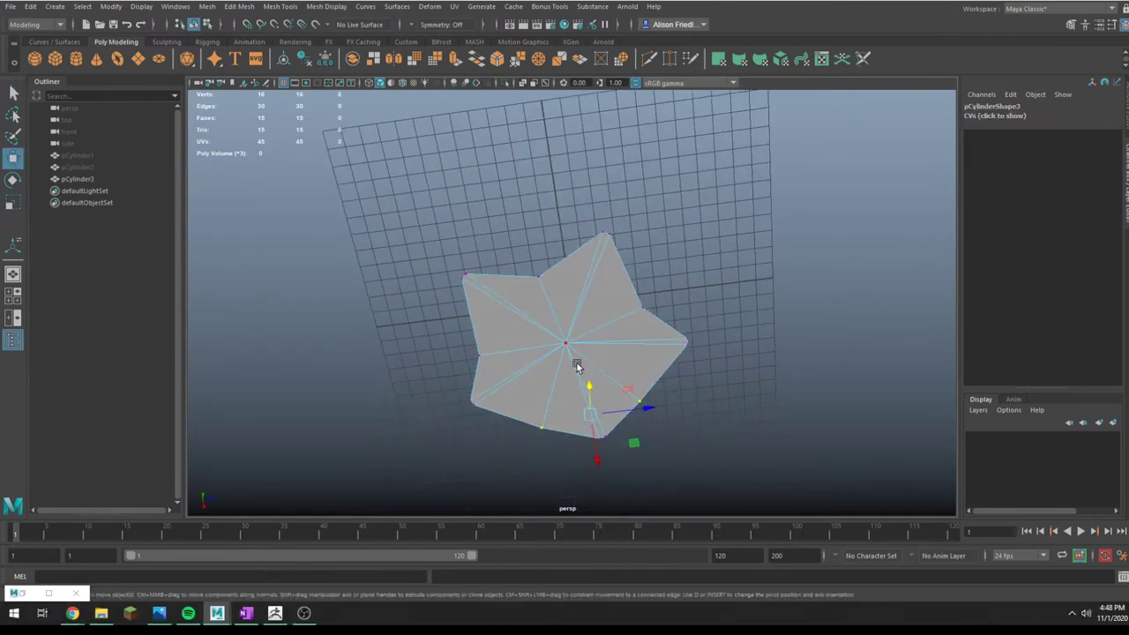
left_click_drag(598, 464, 602, 325, "alt")
key("r")
key("w")
key("q")
right_click_drag(570, 233, 624, 207)
Show the star in wireframe and start the CV Curve Tool in the top view
left_click_drag(627, 206, 638, 309, "alt")
key("4")
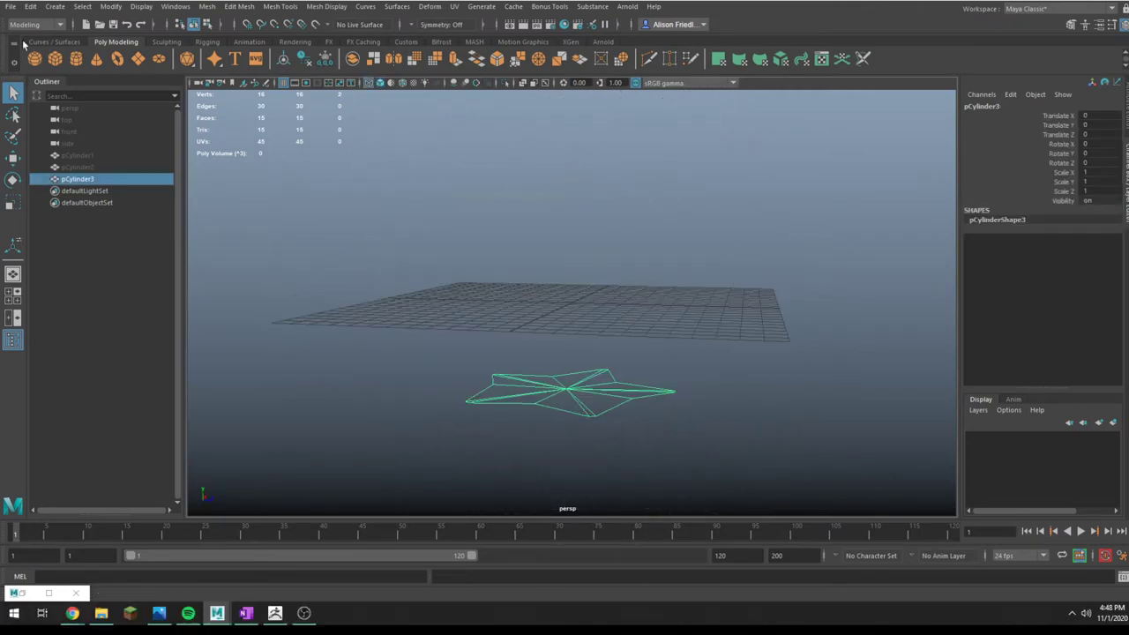
left_click(41, 43)
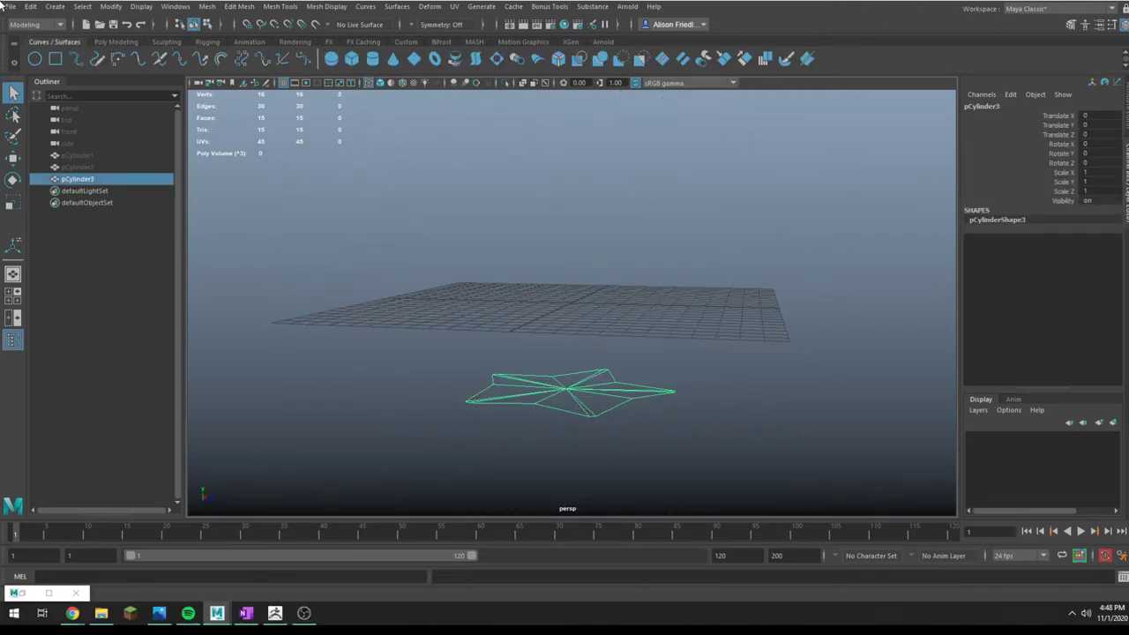
left_click(55, 6)
mouse_move(97, 37)
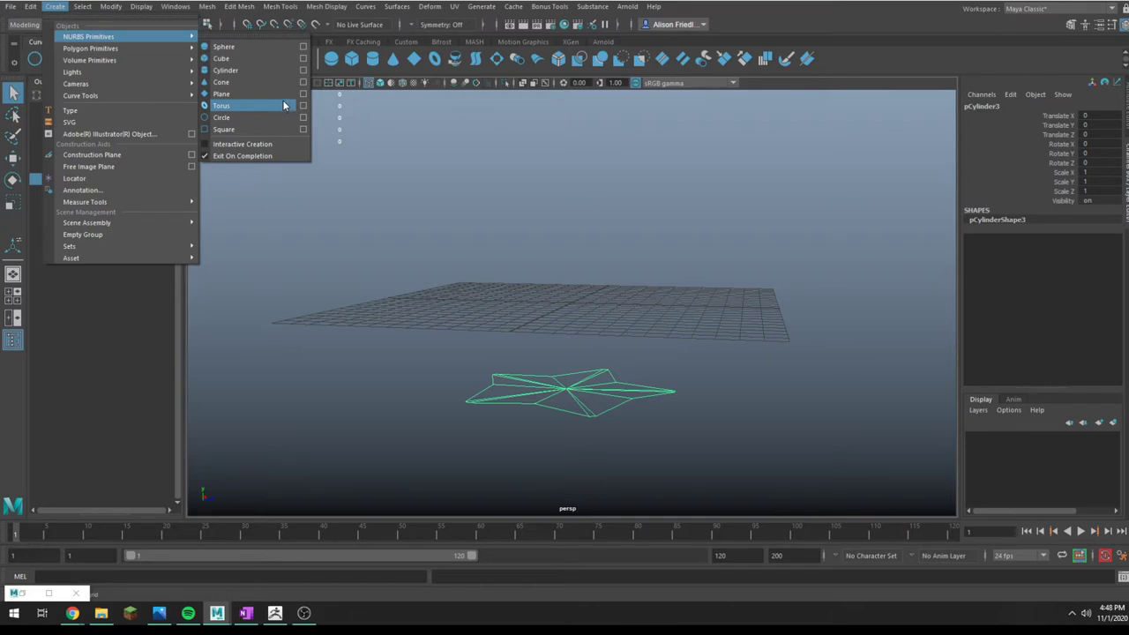
mouse_move(157, 97)
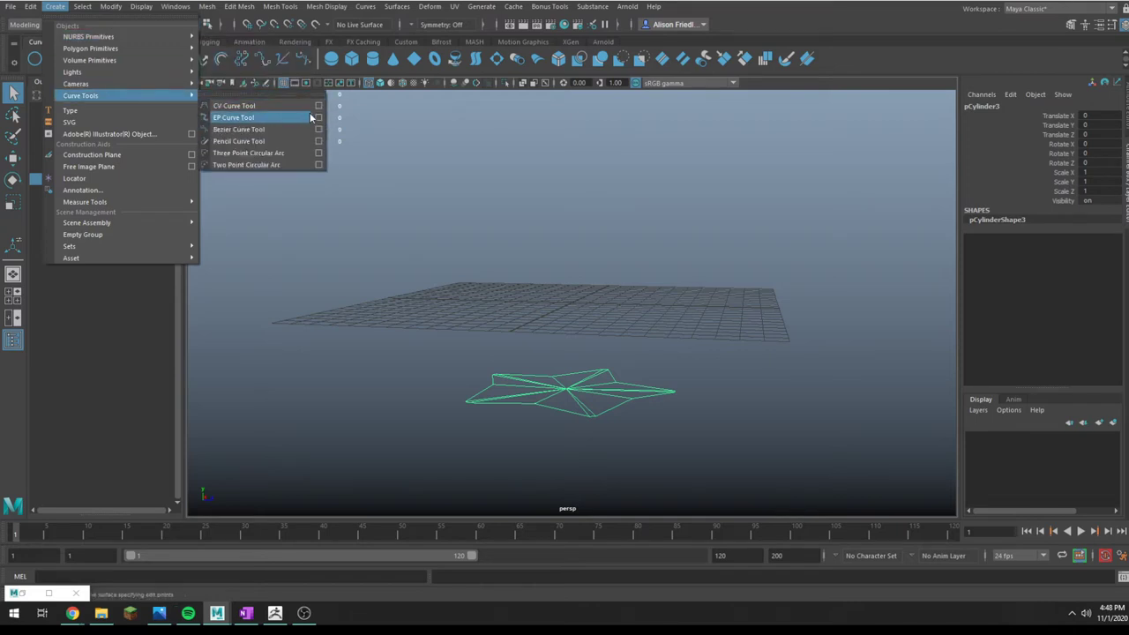
left_click(303, 107)
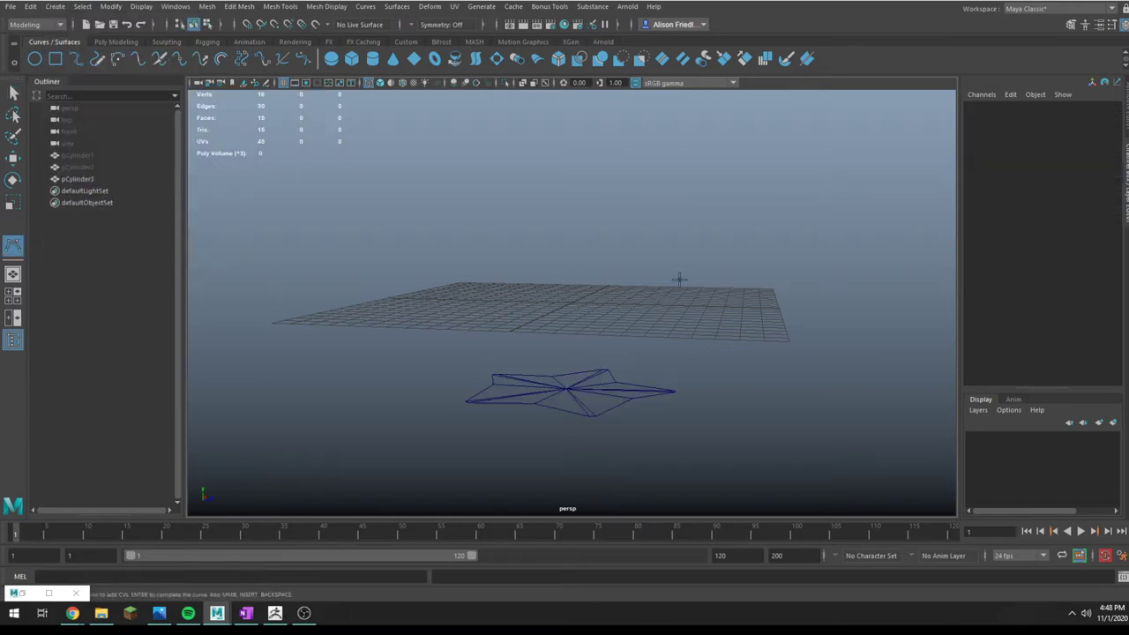
left_click_drag(633, 269, 642, 337, "alt")
key("space")
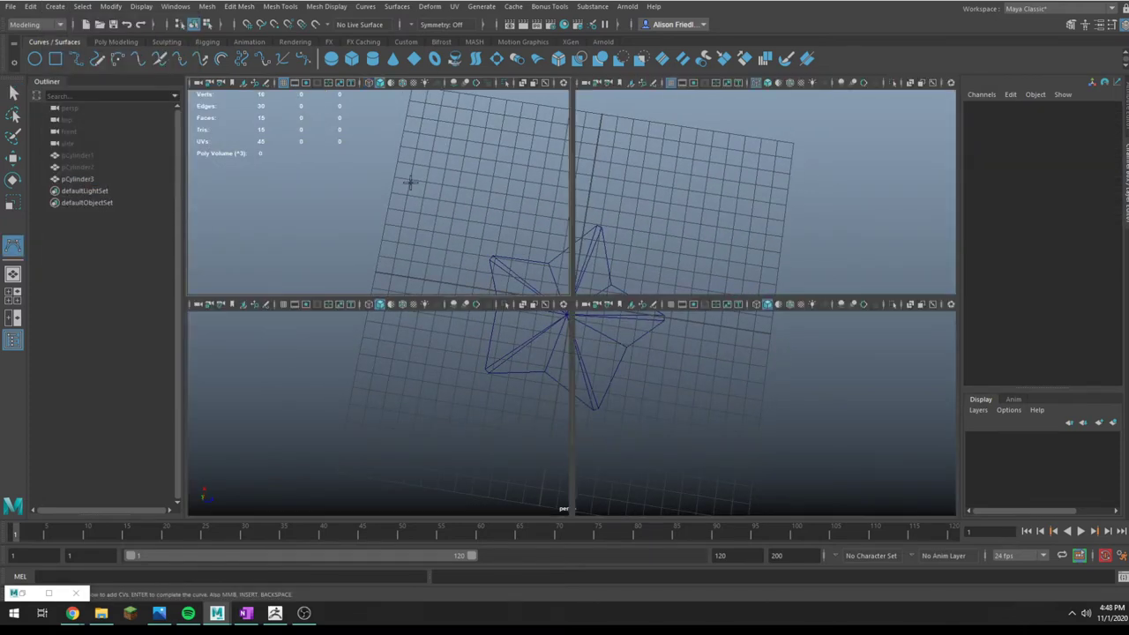
key("space")
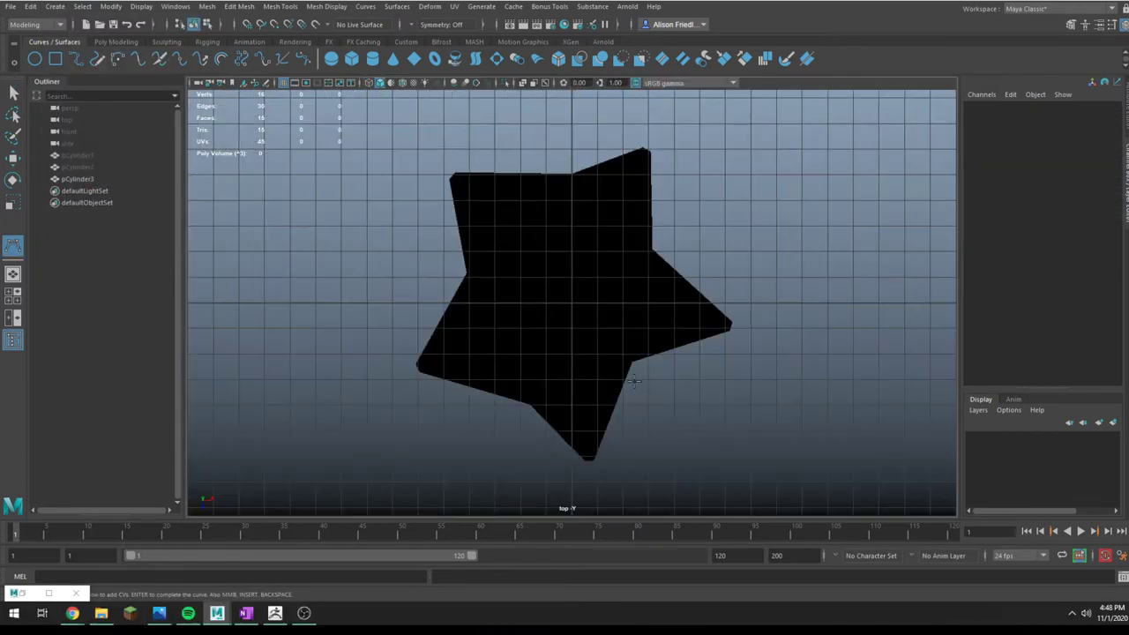
Draw a CV curve spiralling inward for about two turns over the star, ending near its centre
left_click(634, 381)
left_click(514, 388)
left_click(448, 265)
left_click(522, 155)
left_click(683, 156)
left_click(745, 270)
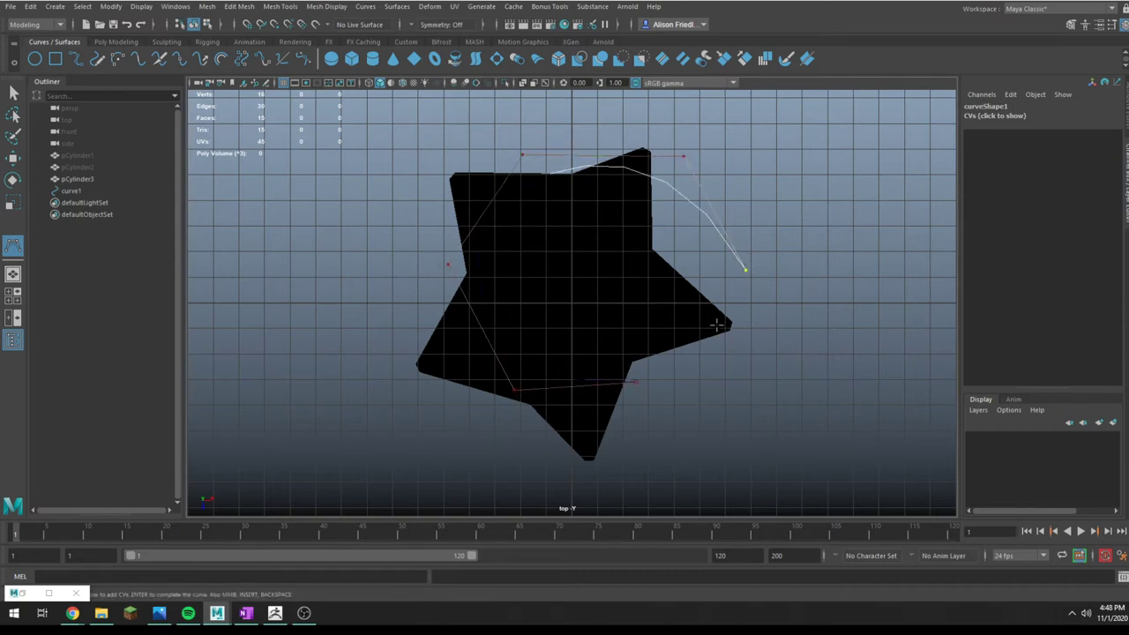
left_click(712, 328)
left_click(558, 351)
left_click(531, 255)
left_click(587, 196)
left_click(654, 241)
left_click(638, 288)
left_click(600, 281)
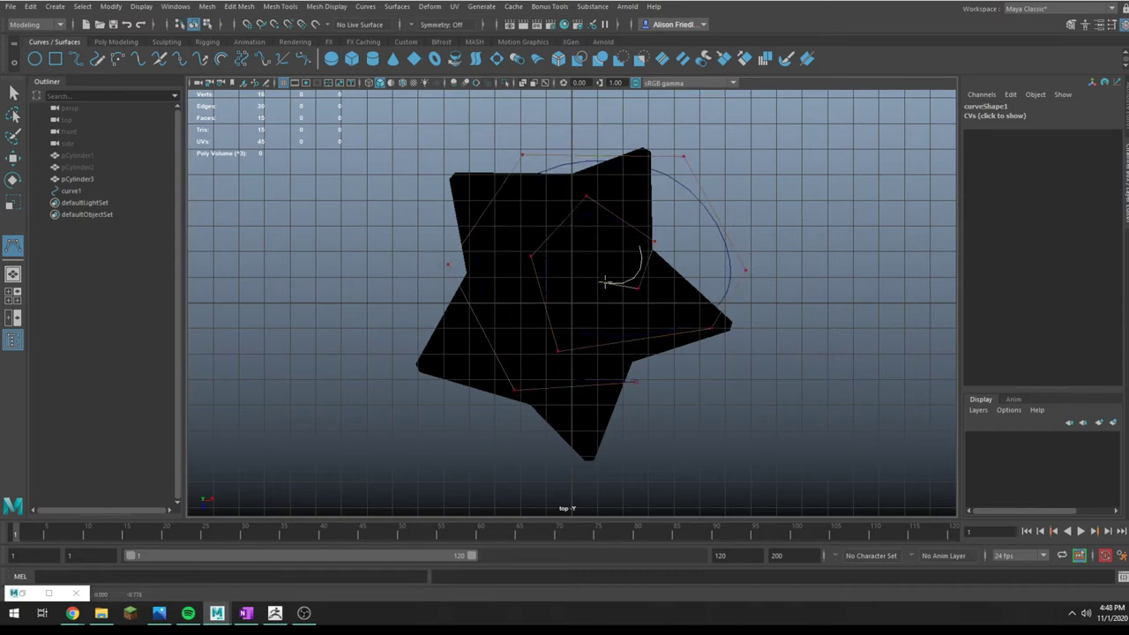
left_click(588, 262)
key("Return")
In the perspective view, raise the spiral's inner control vertices vertically, lifting the innermost ones highest
key("space")
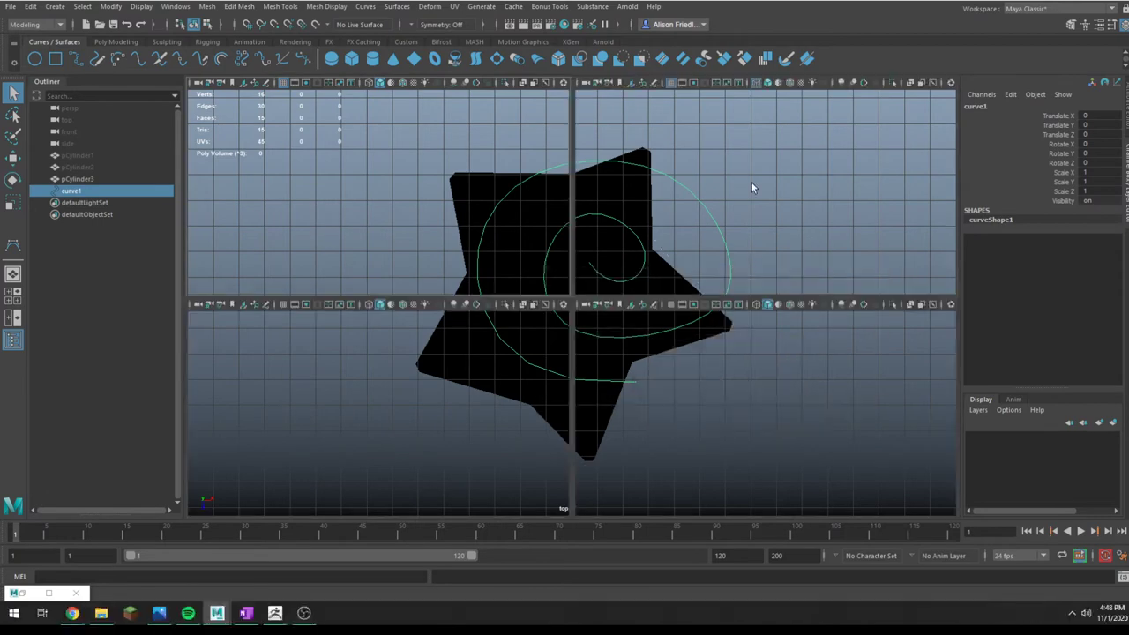
key("space")
left_click_drag(557, 311, 555, 258, "alt")
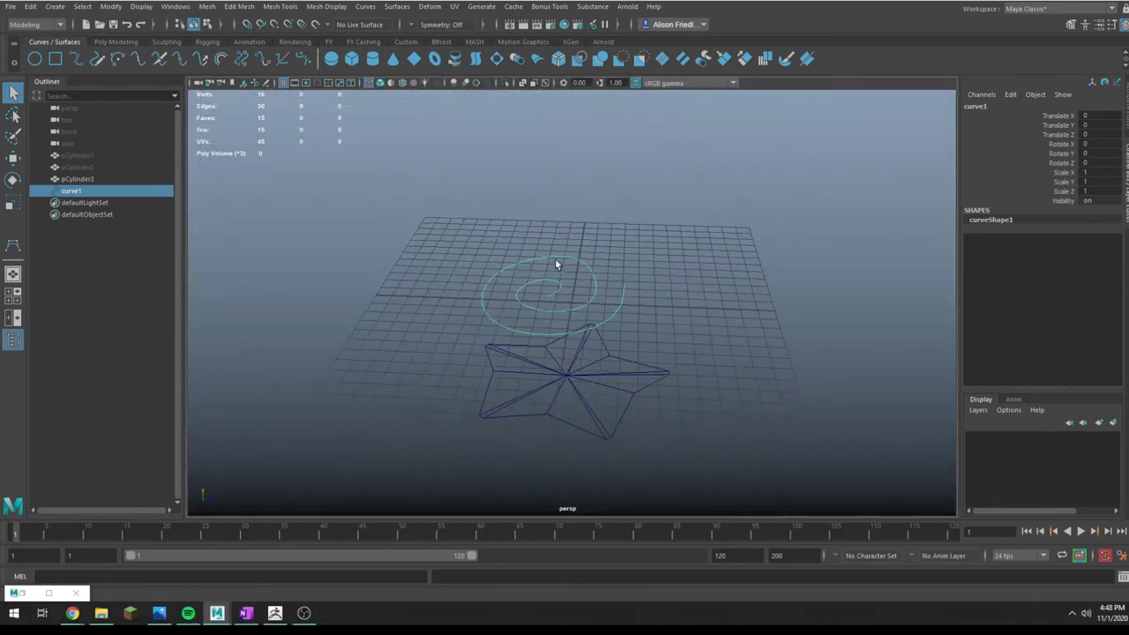
right_click_drag(544, 266, 515, 255)
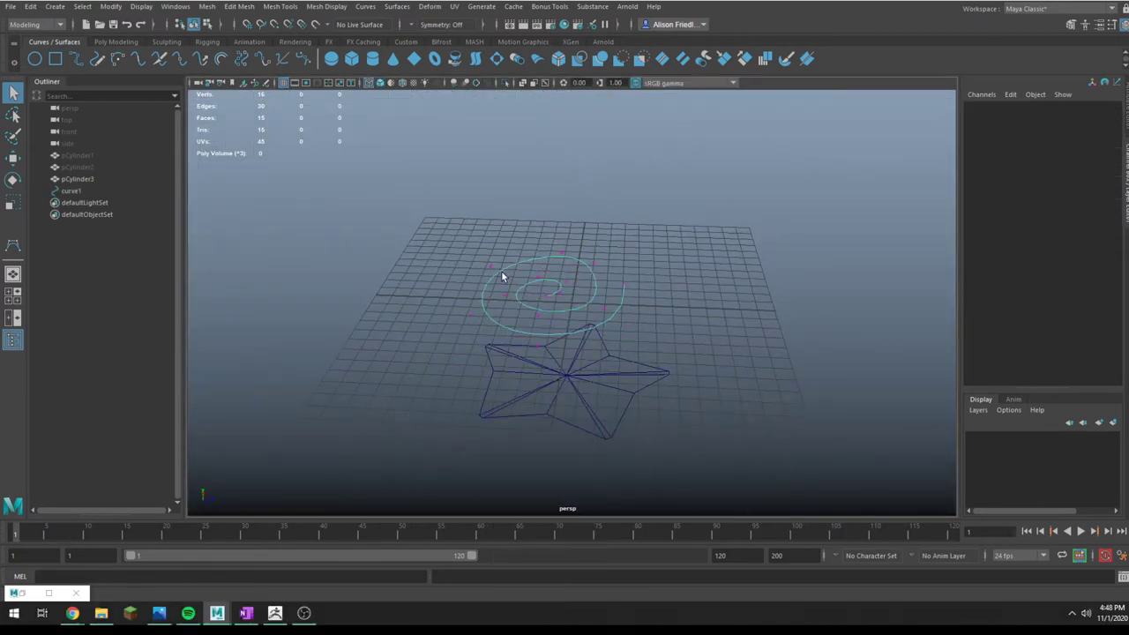
left_click_drag(566, 328, 568, 327)
key("w")
left_click_drag(532, 247, 525, 160)
key("q")
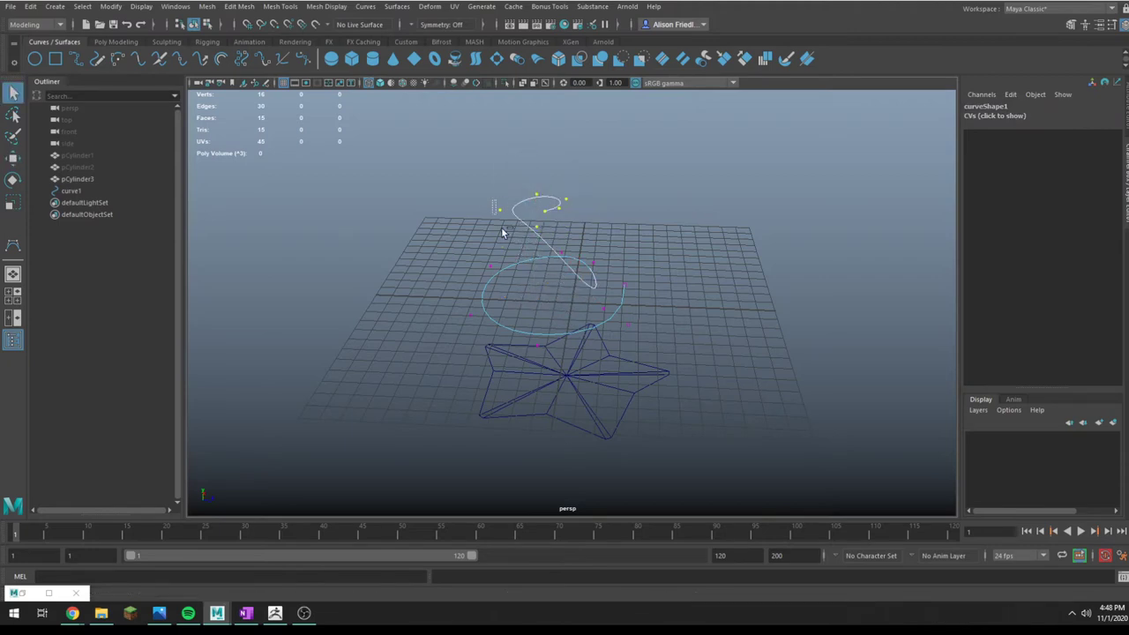
left_click_drag(528, 223, 548, 241, "ctrl")
key("w")
left_click_drag(545, 182, 554, 146)
Raise the control vertices of the spiral's middle turn one at a time to form a continuous climb
key("q")
key("w")
left_click_drag(562, 262, 593, 291, "alt")
key("q")
key("w")
left_click_drag(589, 239, 589, 189)
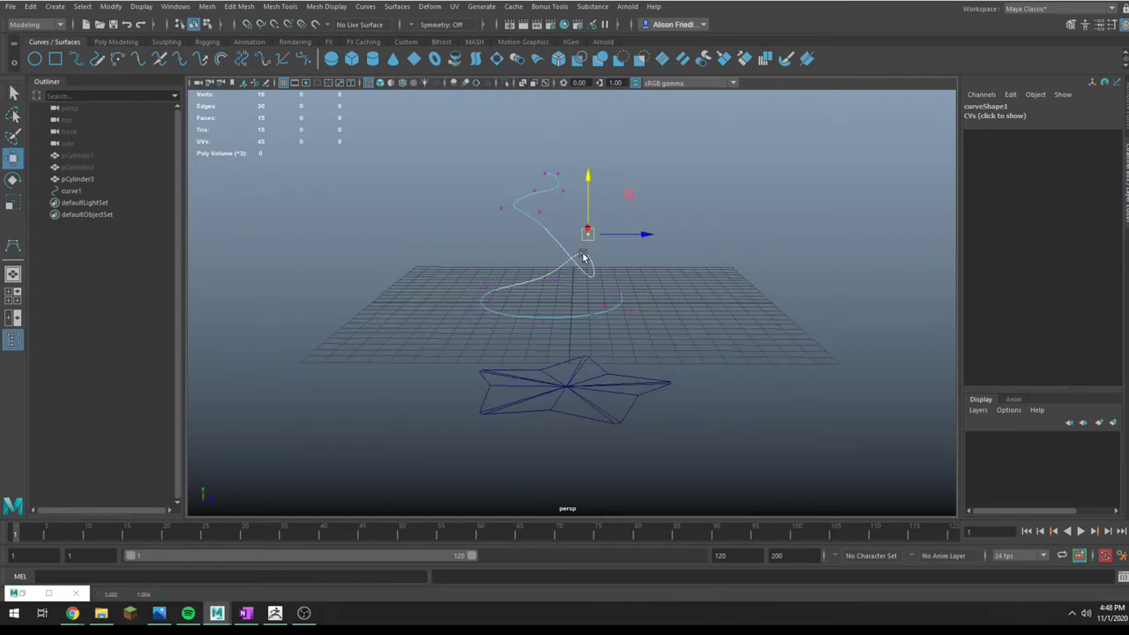
key("q")
key("w")
left_click_drag(605, 263, 604, 210)
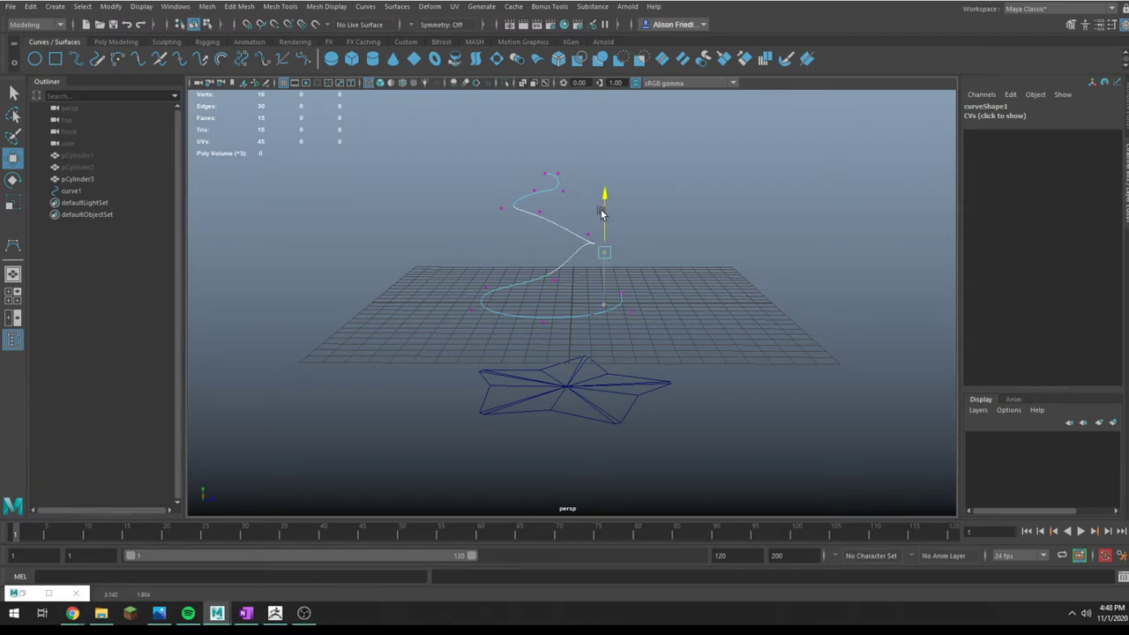
key("q")
key("w")
left_click_drag(534, 258, 553, 217)
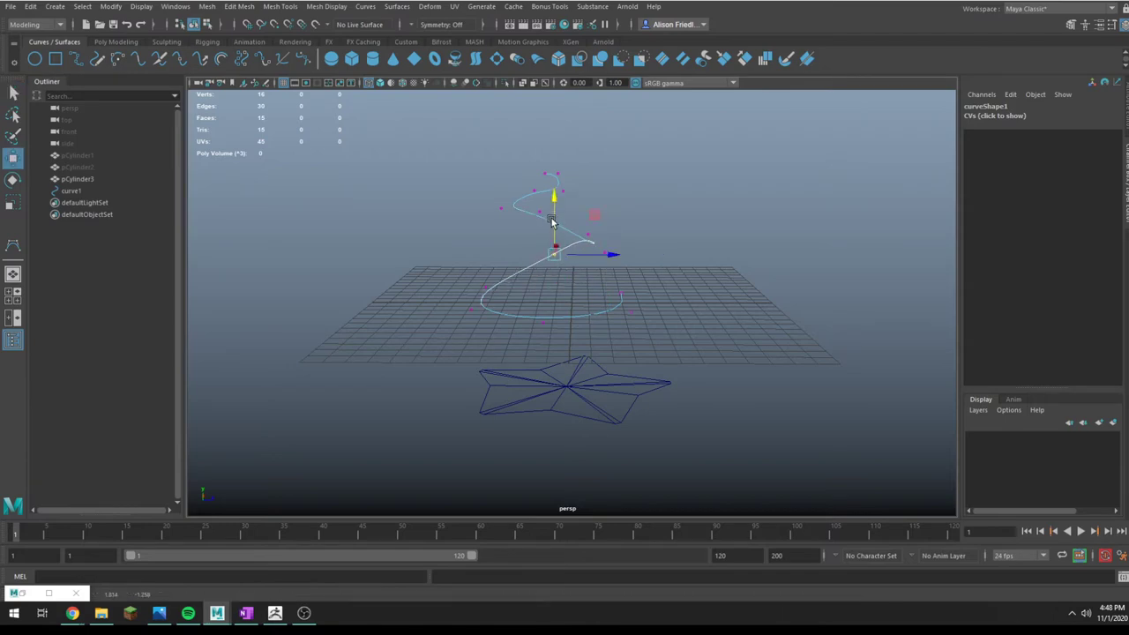
Raise the next control vertex on the spiral's lower turn slightly, and select the outer end point for adjustment
left_click_drag(621, 244, 501, 233, "alt")
key("q")
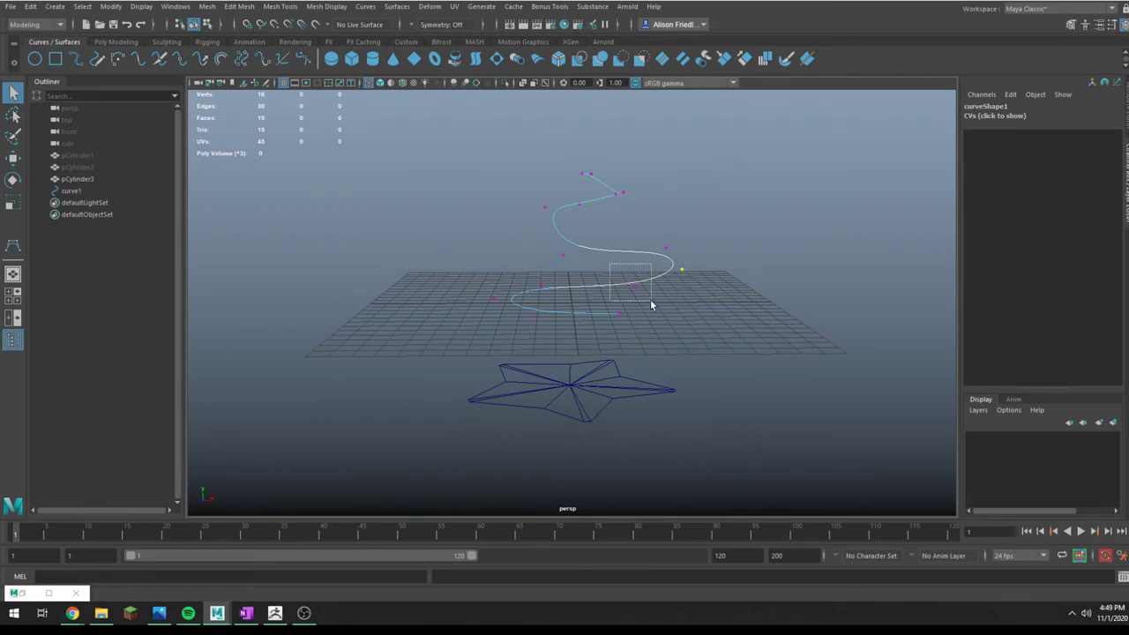
left_click_drag(650, 302, 652, 303)
key("w")
left_click_drag(632, 248, 632, 235)
key("q")
left_click_drag(575, 299, 653, 356)
key("w")
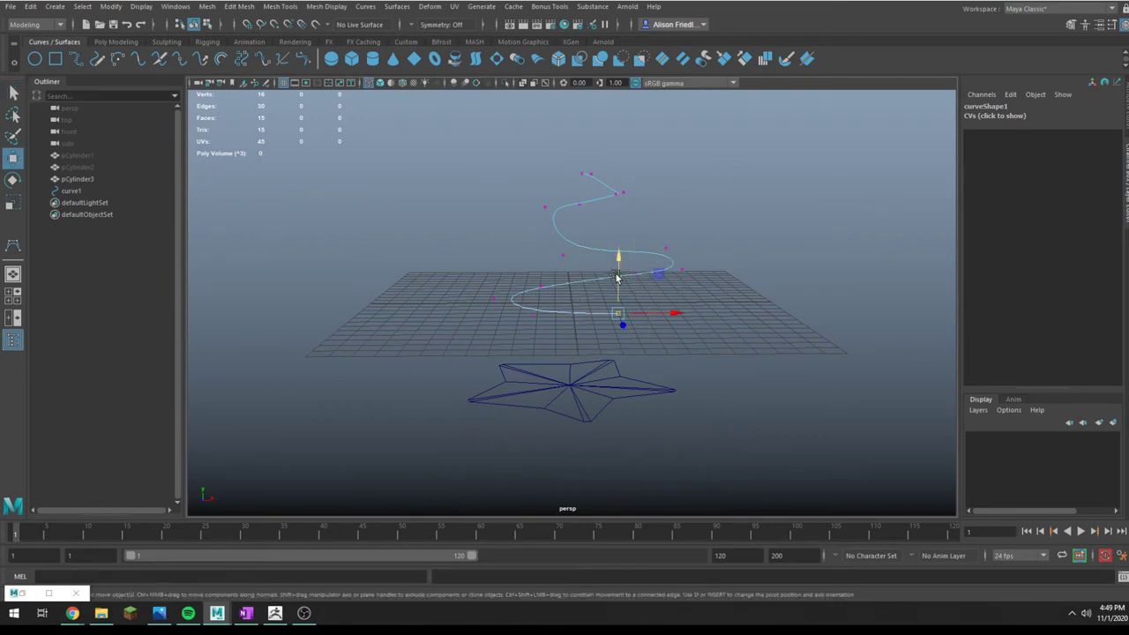
left_click_drag(617, 278, 557, 340)
Select the star mesh as an object and center its pivot
key("q")
right_click_drag(585, 378, 628, 273)
left_click(592, 357)
key("w")
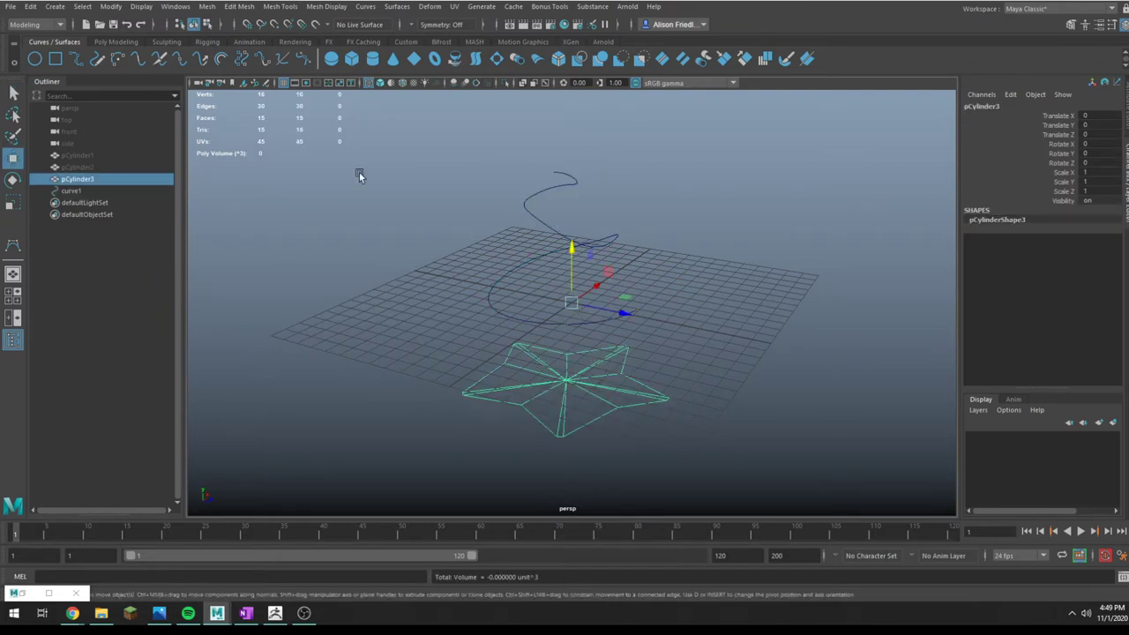
left_click(57, 8)
mouse_move(113, 8)
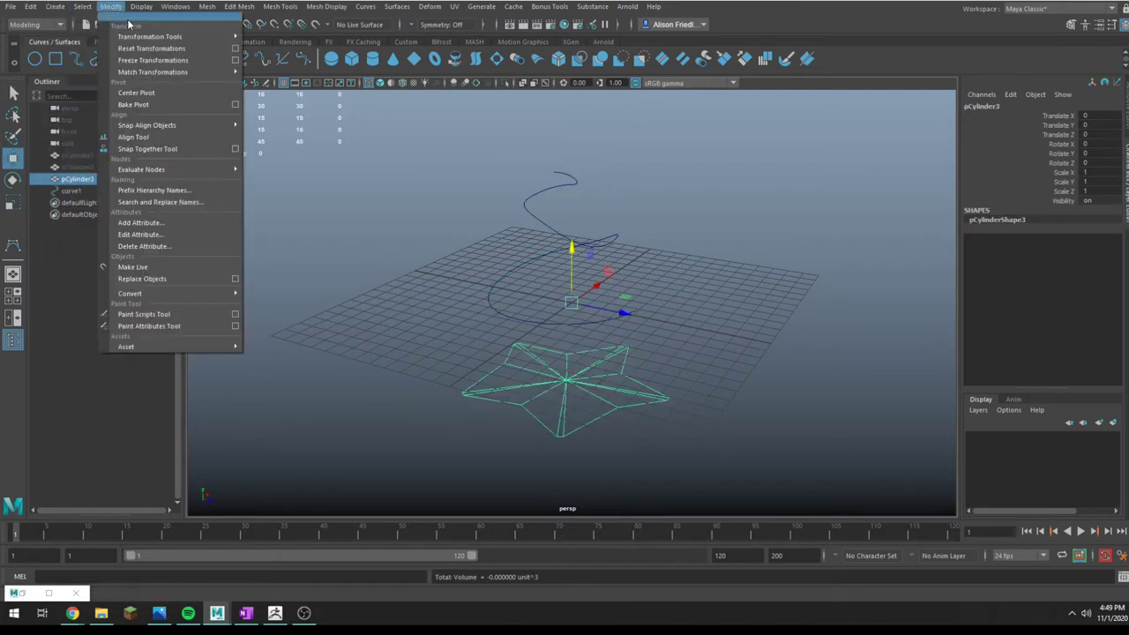
left_click(137, 92)
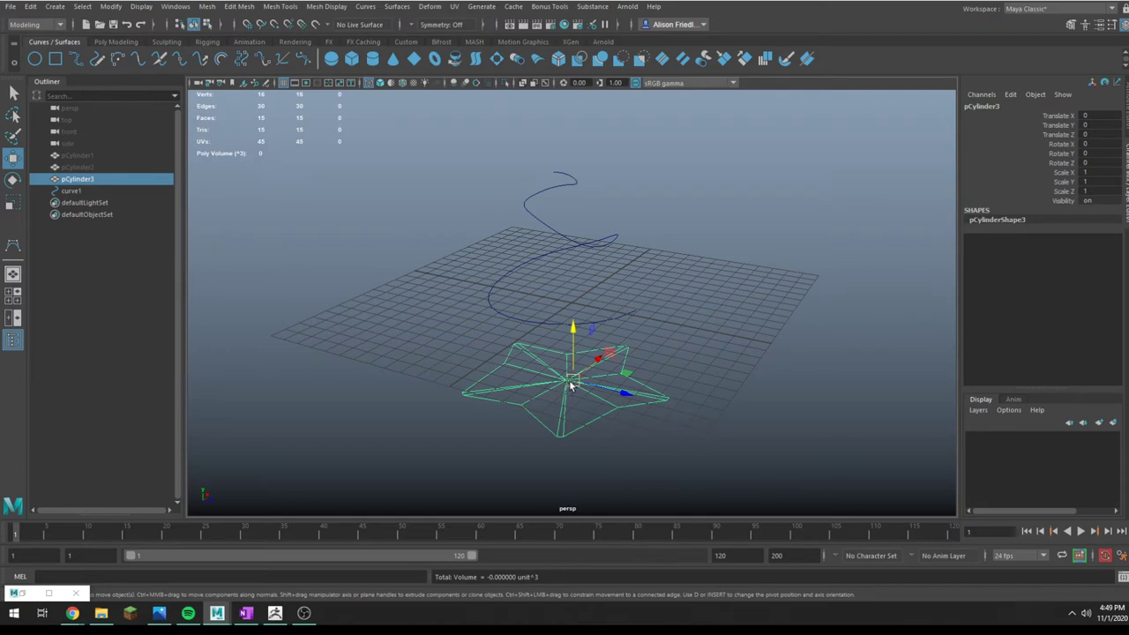
Move the star to the spiral's outer end, scale it down uniformly to about 0.195, and display it shaded
left_click_drag(571, 383, 548, 312)
key("r")
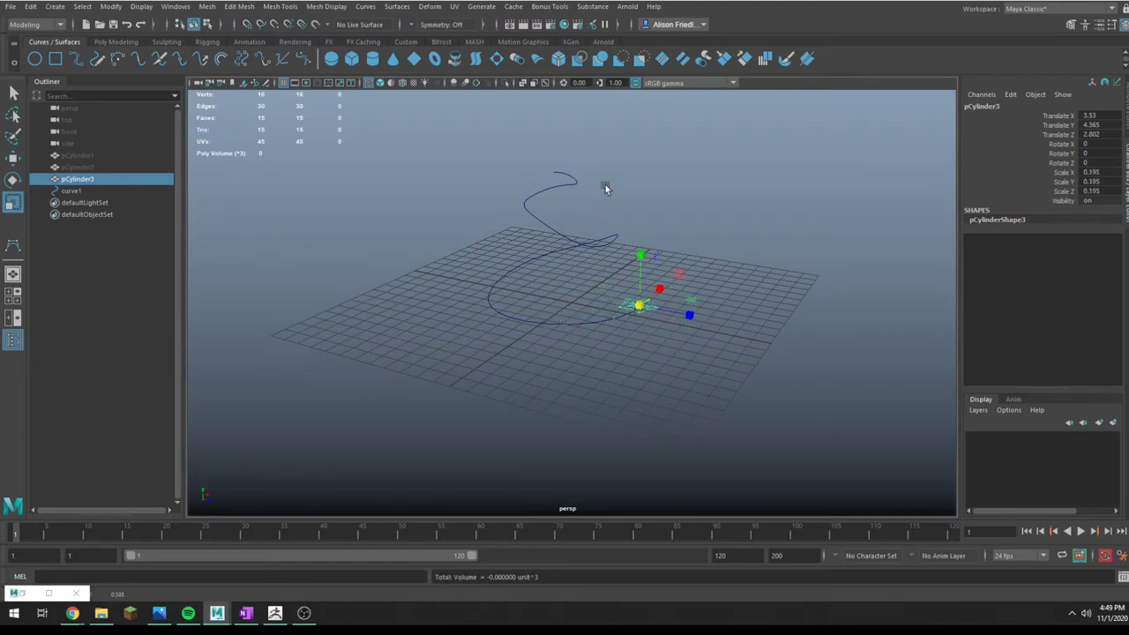
key("f")
scroll(611, 302, "down", 4)
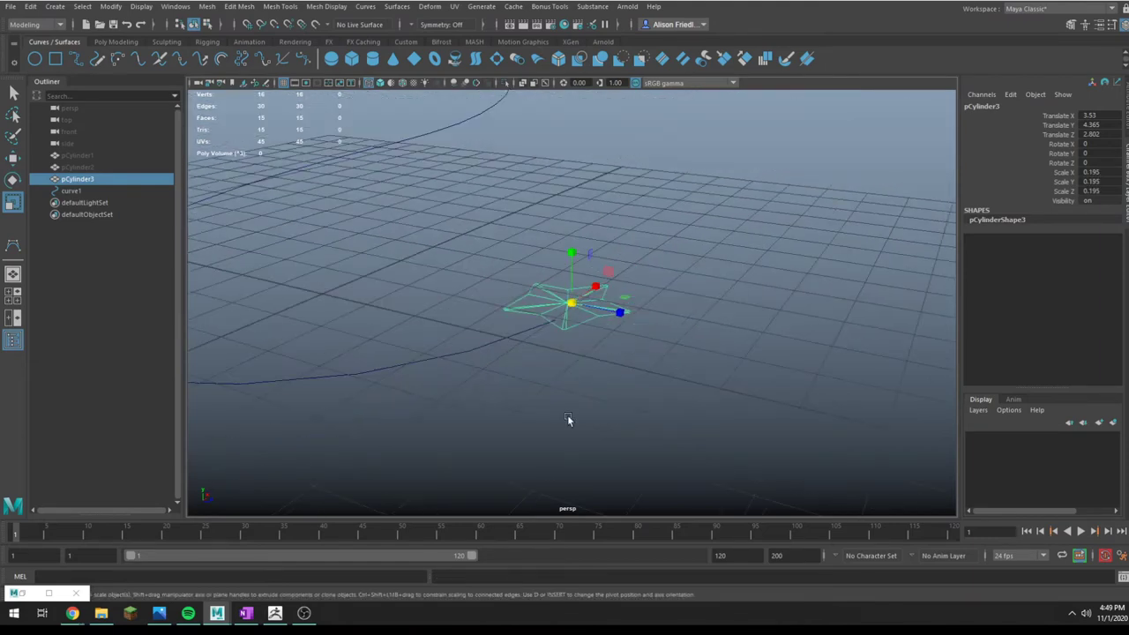
scroll(585, 355, "down", 1)
key("5")
scroll(609, 343, "down", 5)
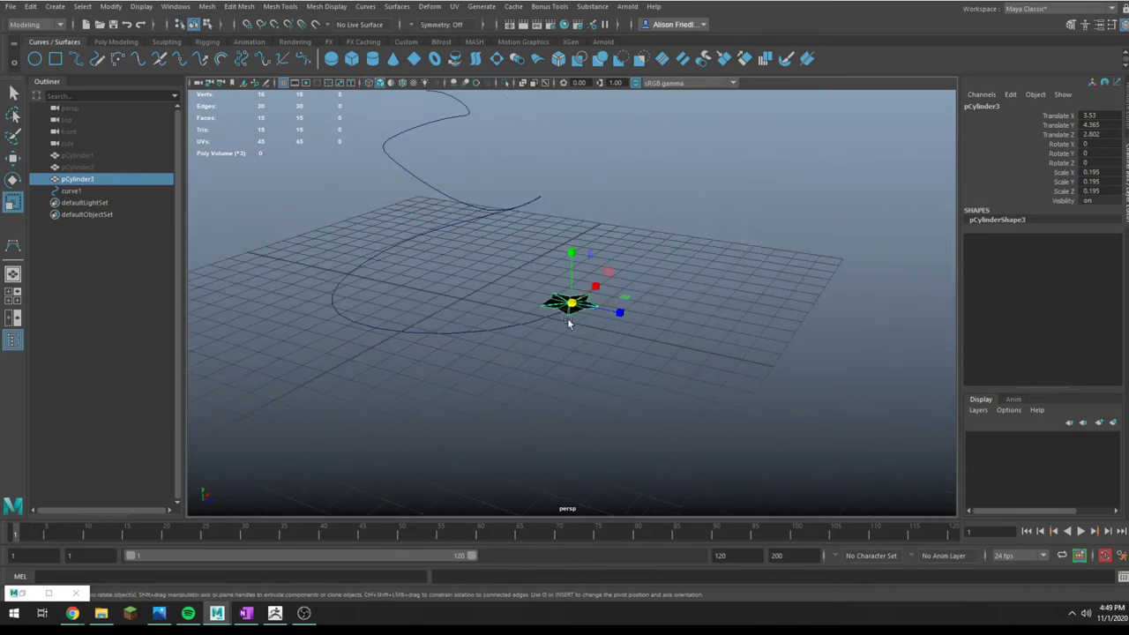
Rotate the star about Z to roughly -86.7 degrees so it stands upright, and position it on the curve's outer end
key("e")
left_click_drag(551, 283, 599, 185)
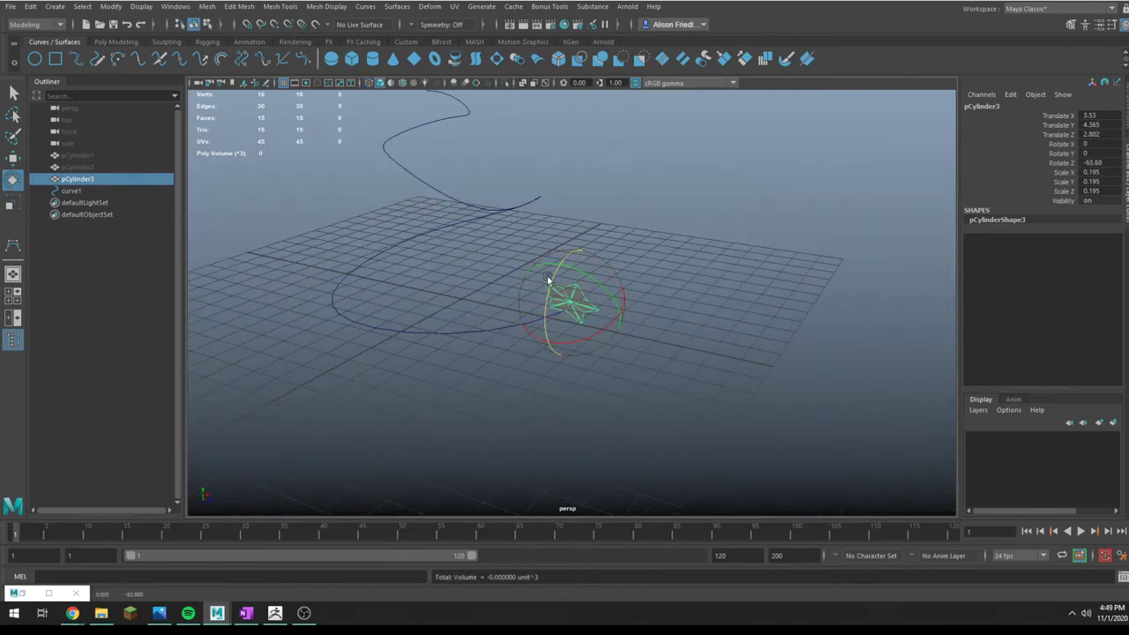
mouse_move(547, 276)
left_mouse_down()
mouse_move(563, 244)
mouse_move(568, 271)
left_mouse_up()
left_click_drag(512, 316, 578, 367, "alt")
key("w")
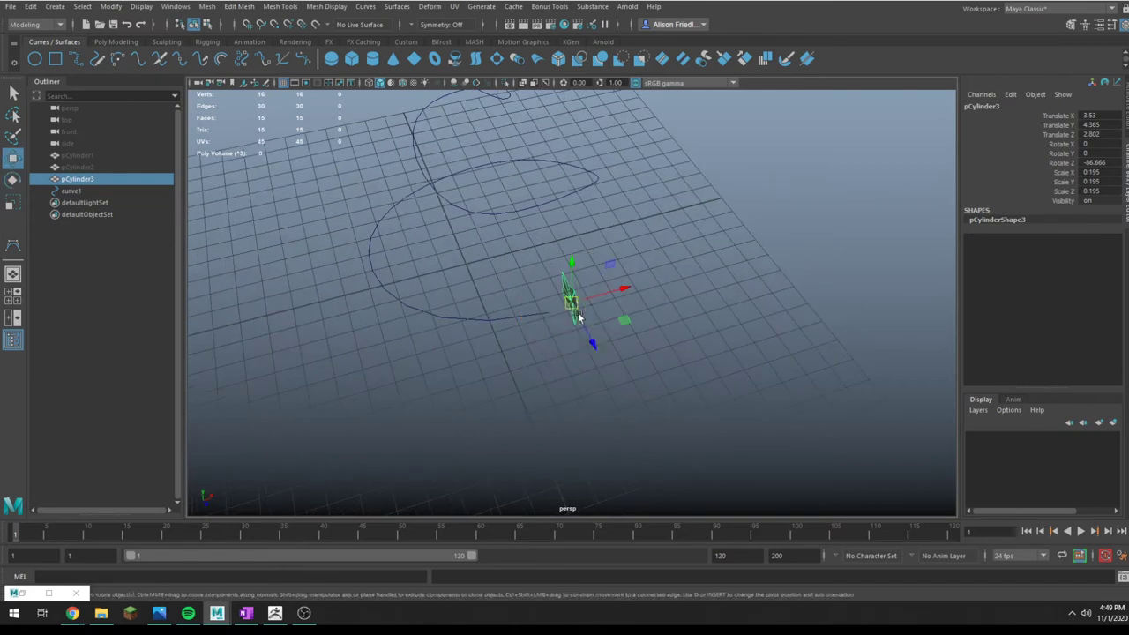
left_click_drag(575, 308, 558, 318)
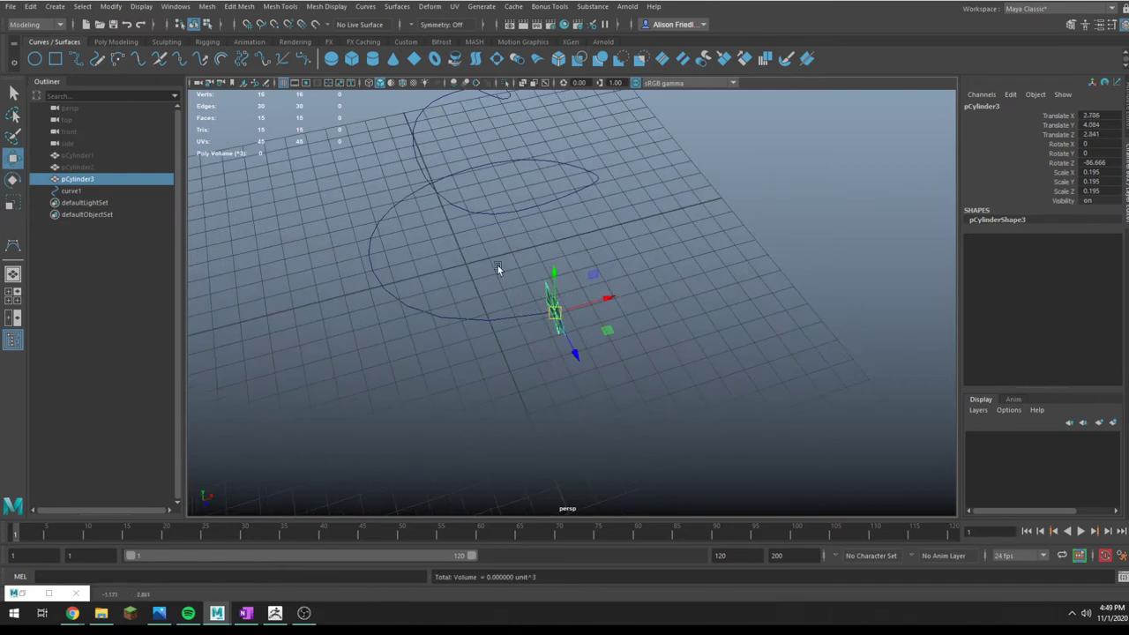
Scale the star uniformly up to about 0.504 to thicken the spiral's profile
left_click_drag(549, 355, 609, 323, "alt")
key("r")
left_click_drag(609, 323, 603, 305, "alt")
key("q")
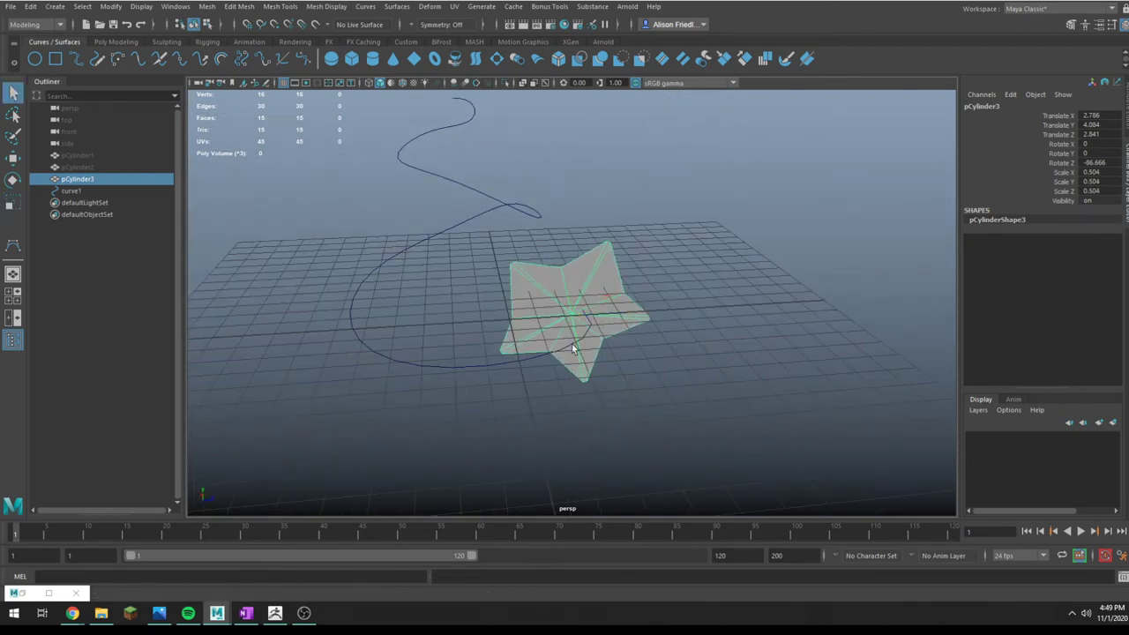
left_click_drag(575, 347, 568, 294, "alt")
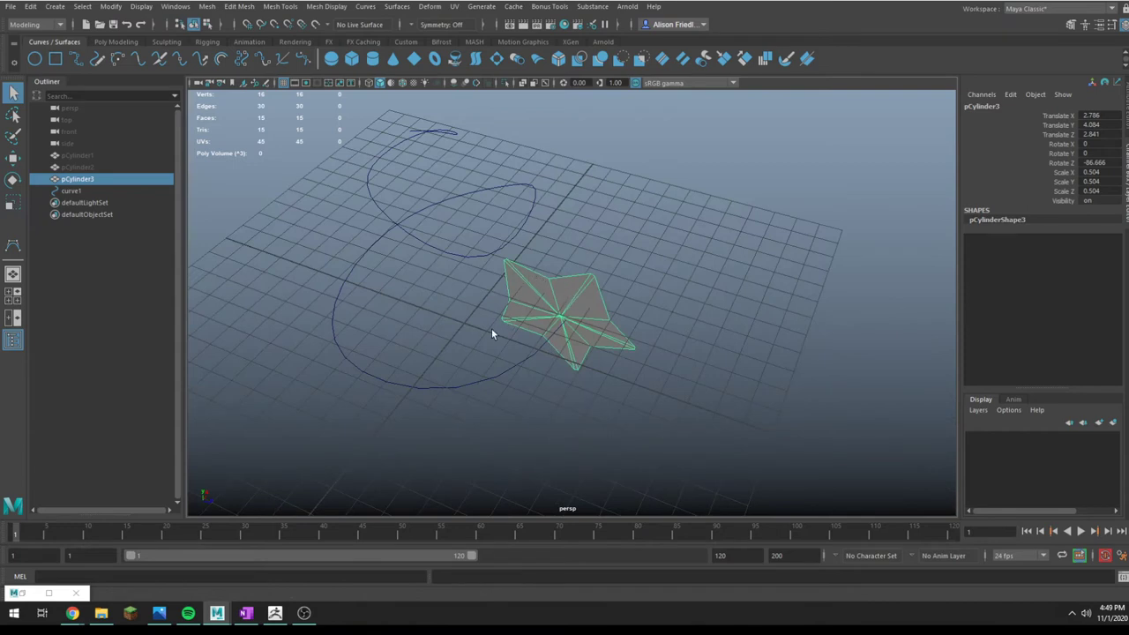
left_click_drag(477, 328, 463, 465, "shift")
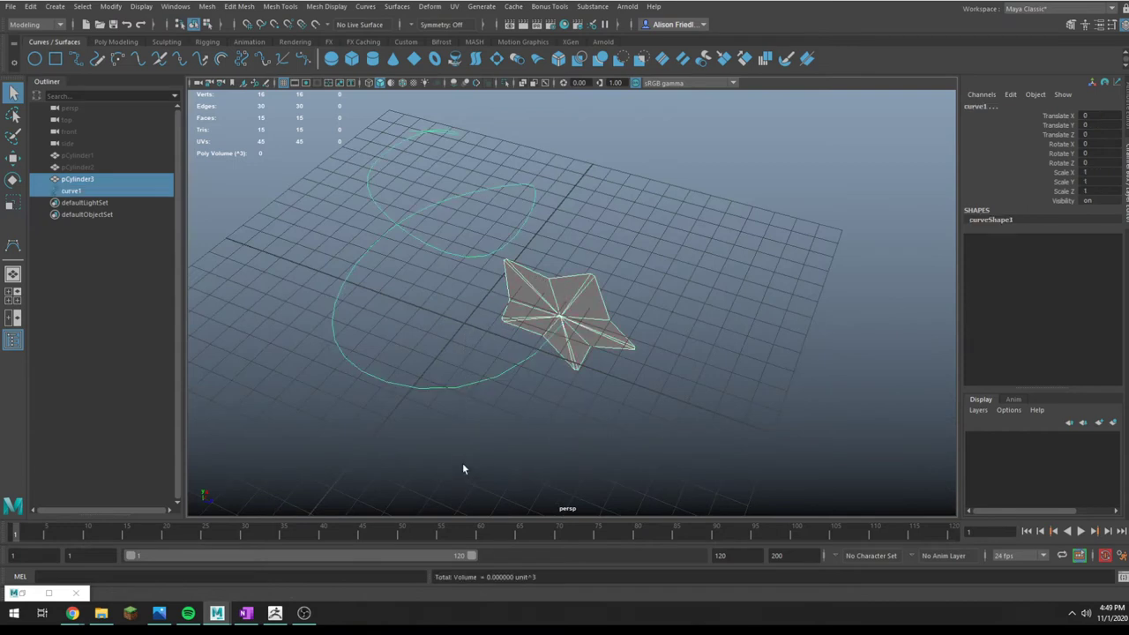
key("ctrl+e")
key("ctrl+z")
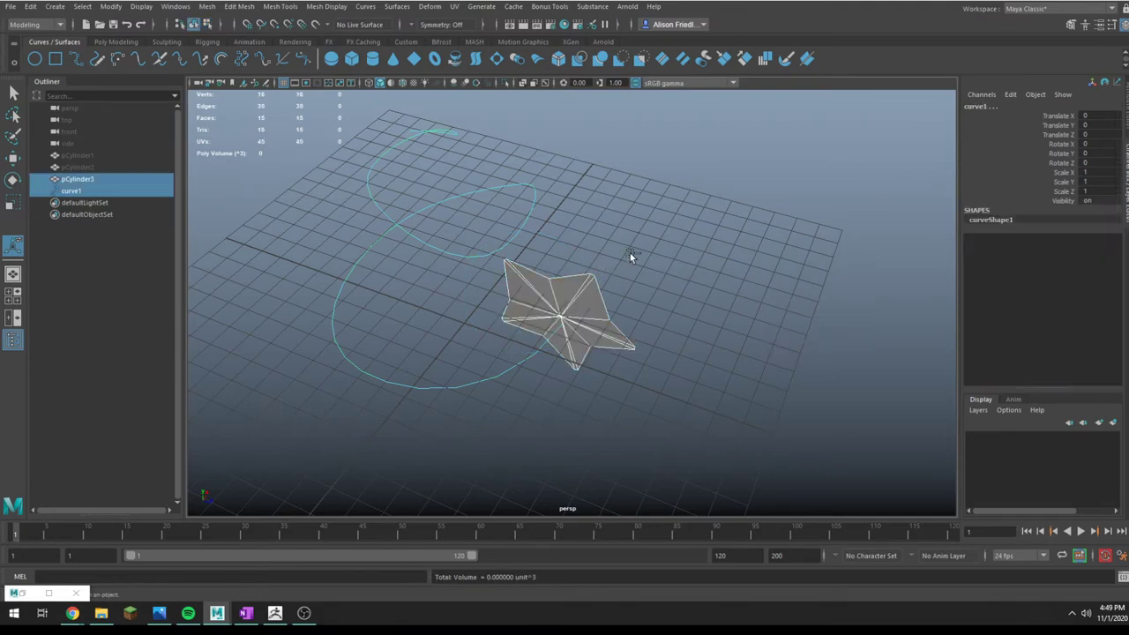
Select all faces of the star together with the spiral curve and extrude the faces along the curve
left_click(590, 286)
right_click_drag(591, 288, 594, 297)
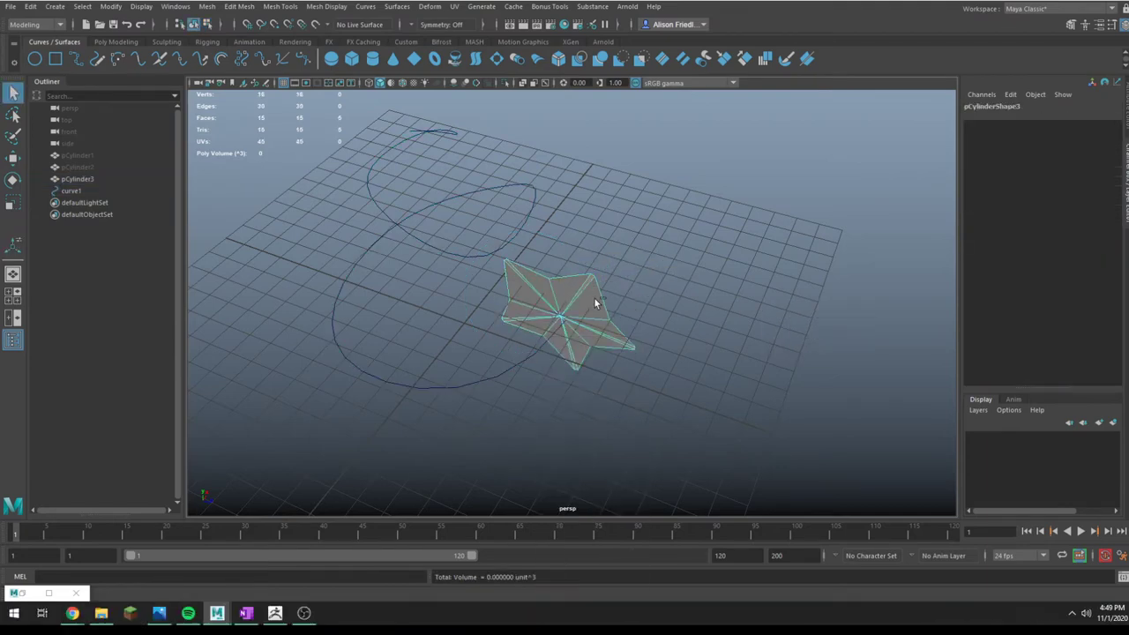
double_click(594, 297)
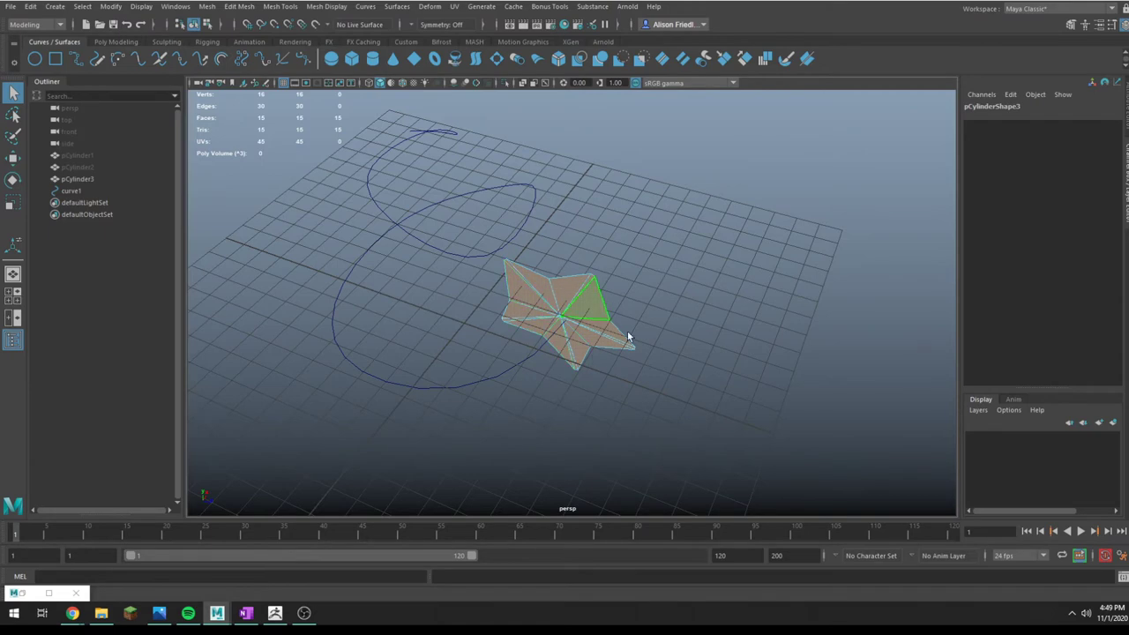
left_click(520, 363, "shift")
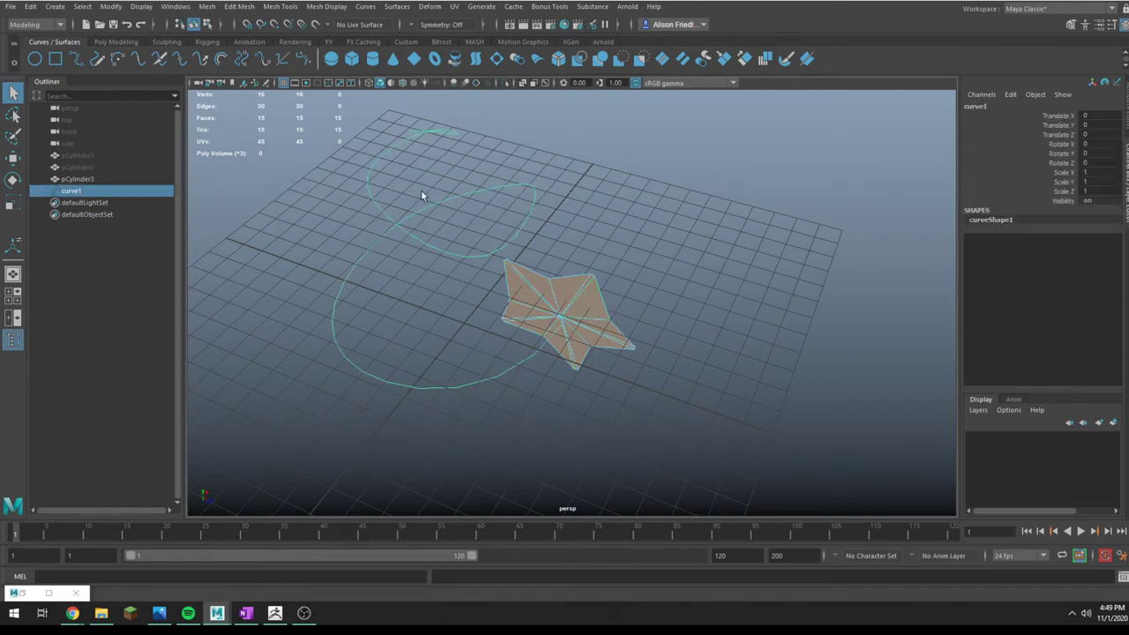
key("ctrl+e")
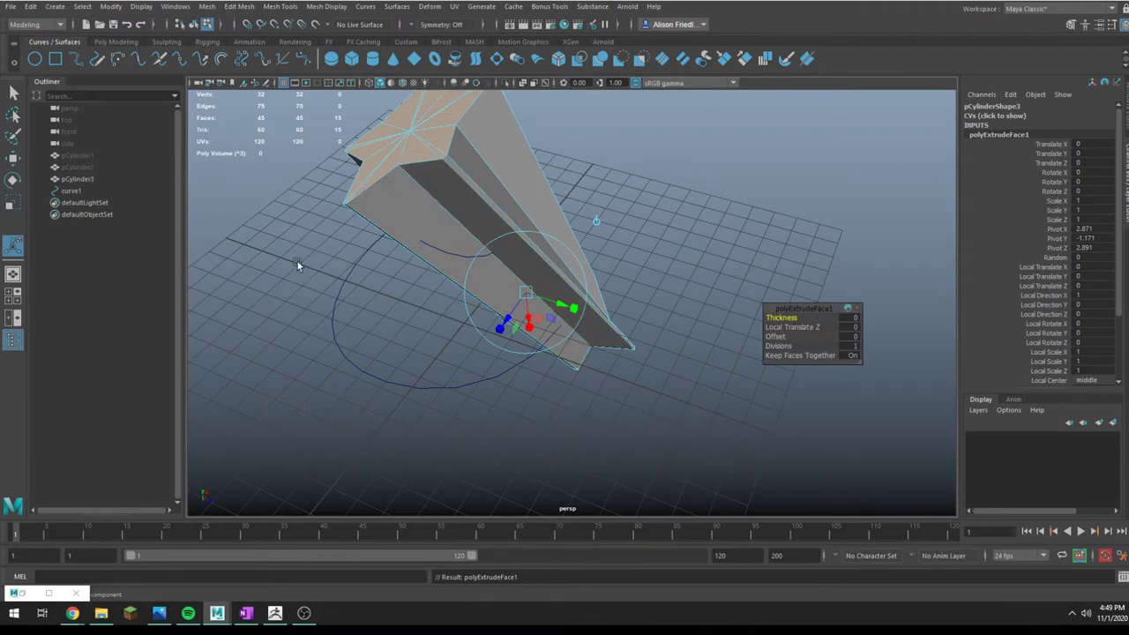
Set the face extrusion's divisions to 25 so the swirl follows the spiral curve
left_click_drag(570, 314, 622, 334, "alt")
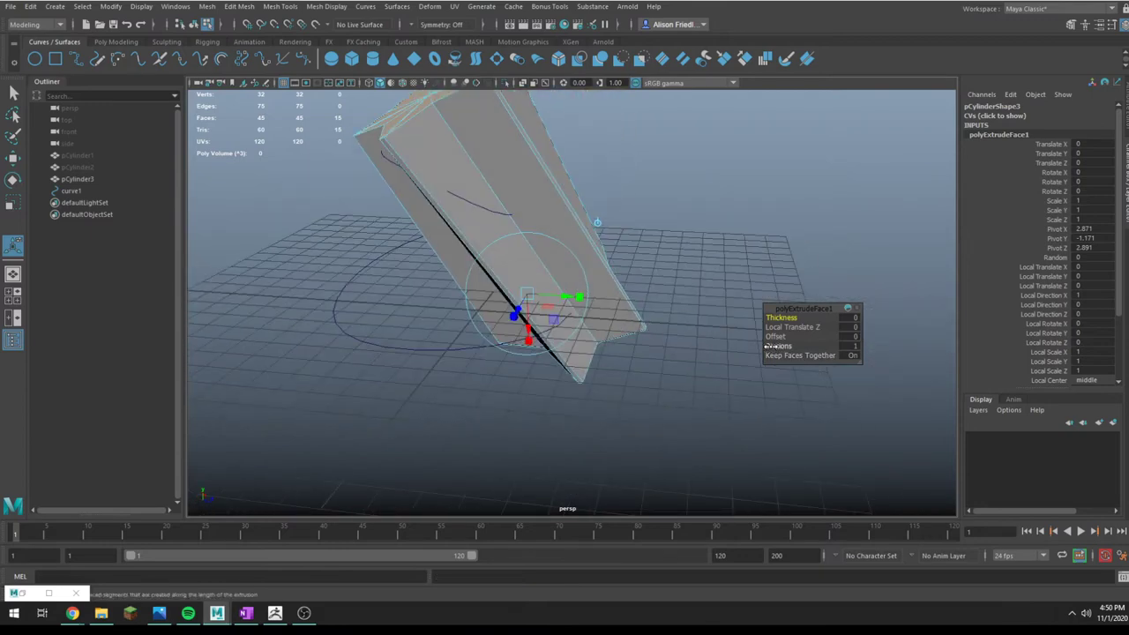
left_click_drag(778, 347, 955, 341)
scroll(650, 182, "down", 3)
left_click_drag(651, 183, 752, 241, "alt")
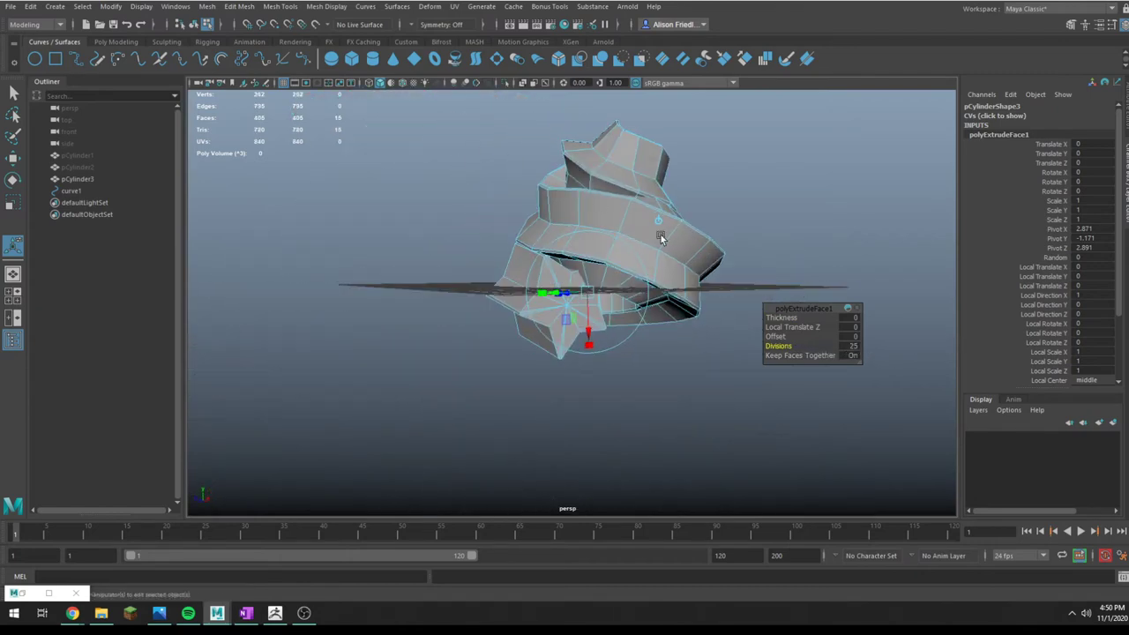
middle_click_drag(643, 211, 567, 303, "alt")
left_click_drag(667, 303, 590, 301, "alt")
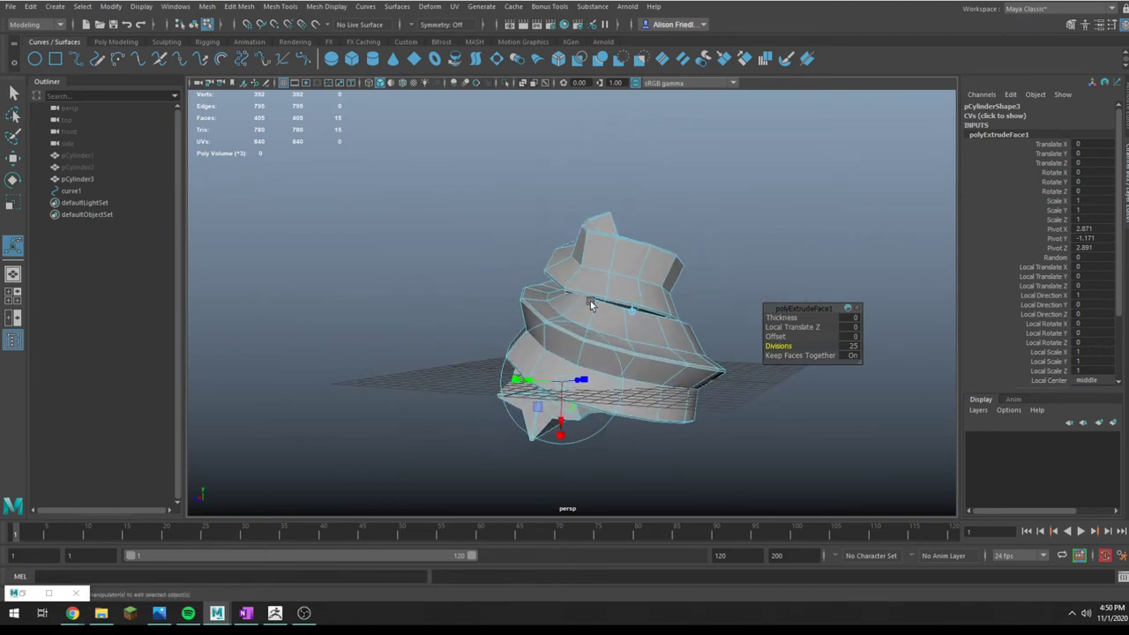
Turn on smooth mesh preview for the swirl, return to object mode, and deselect it to check the form
left_click(635, 290)
key("3")
right_click_drag(645, 271, 680, 241)
left_click(805, 319)
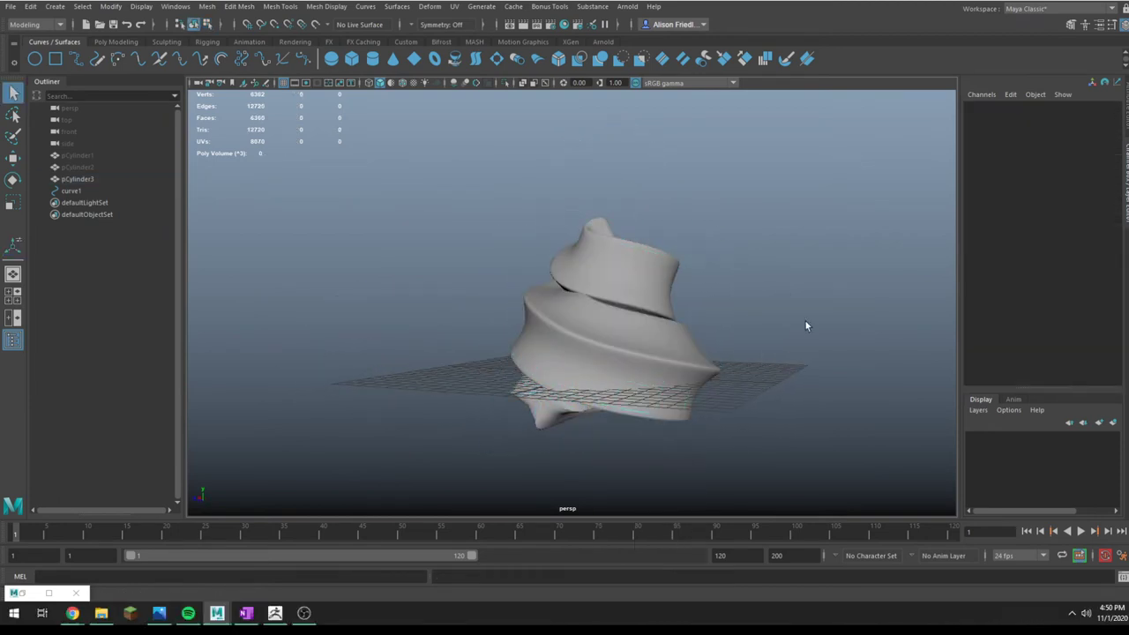
left_click_drag(804, 320, 530, 309, "alt")
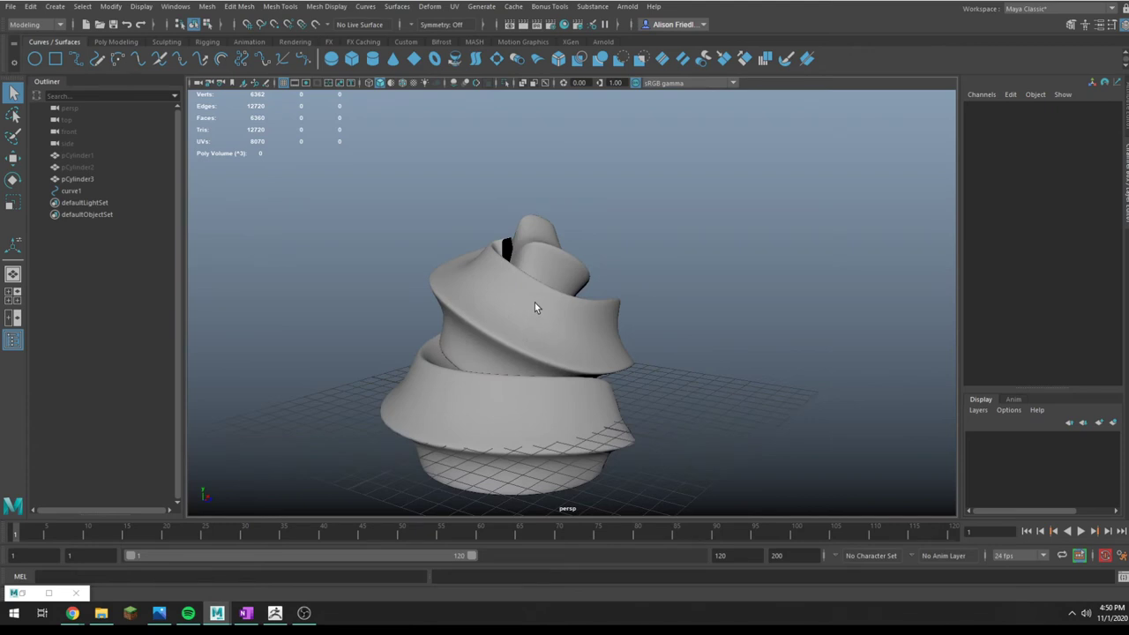
Open the swirl's face-extrude attributes, try out different twist amounts, and set Twist to 1000
left_click(534, 305)
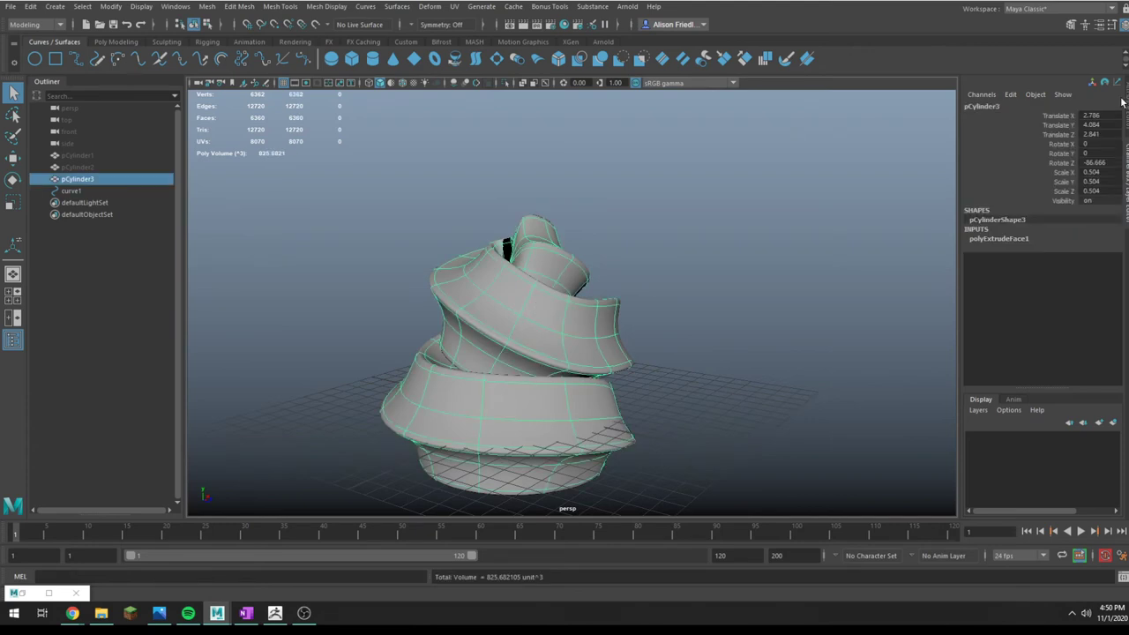
left_click(993, 239)
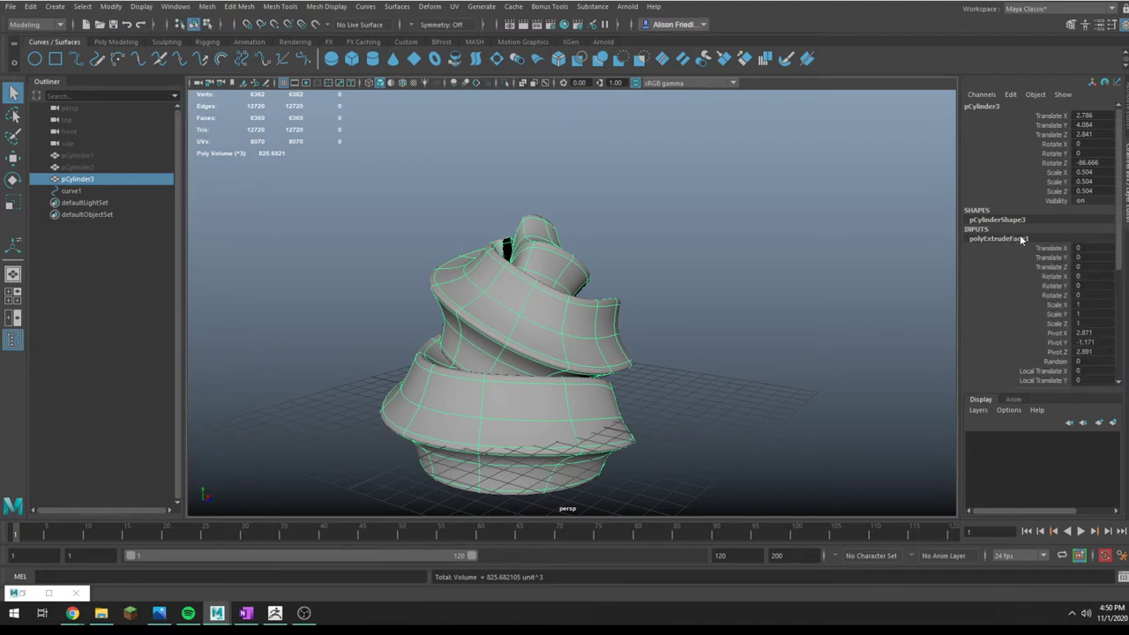
scroll(1042, 273, "down", 3)
scroll(1042, 274, "down", 7)
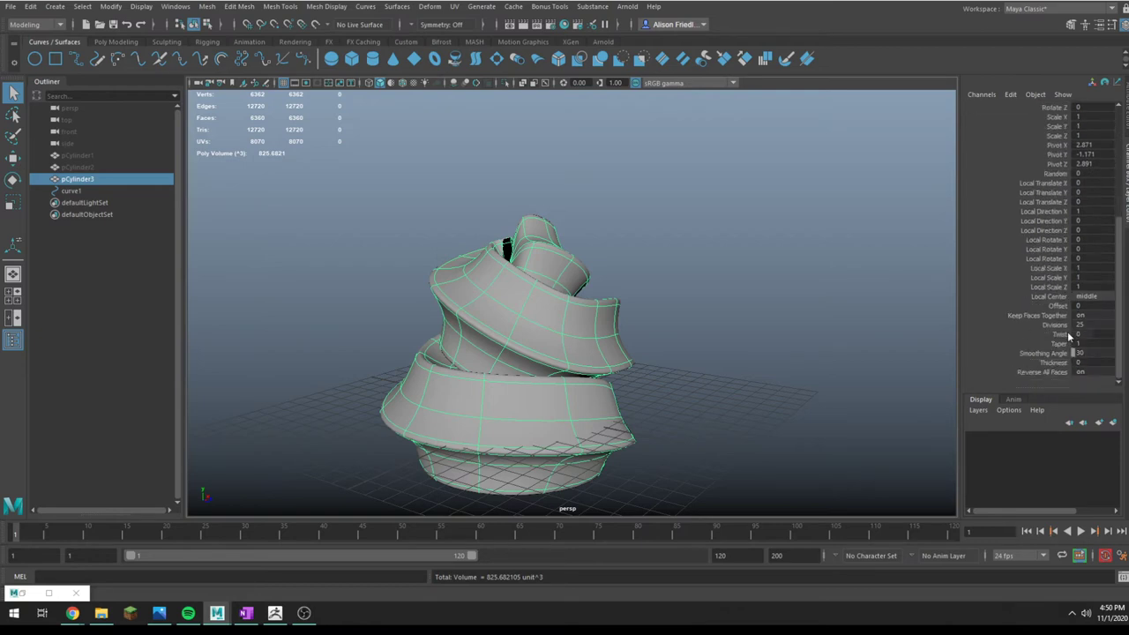
left_click(1061, 334)
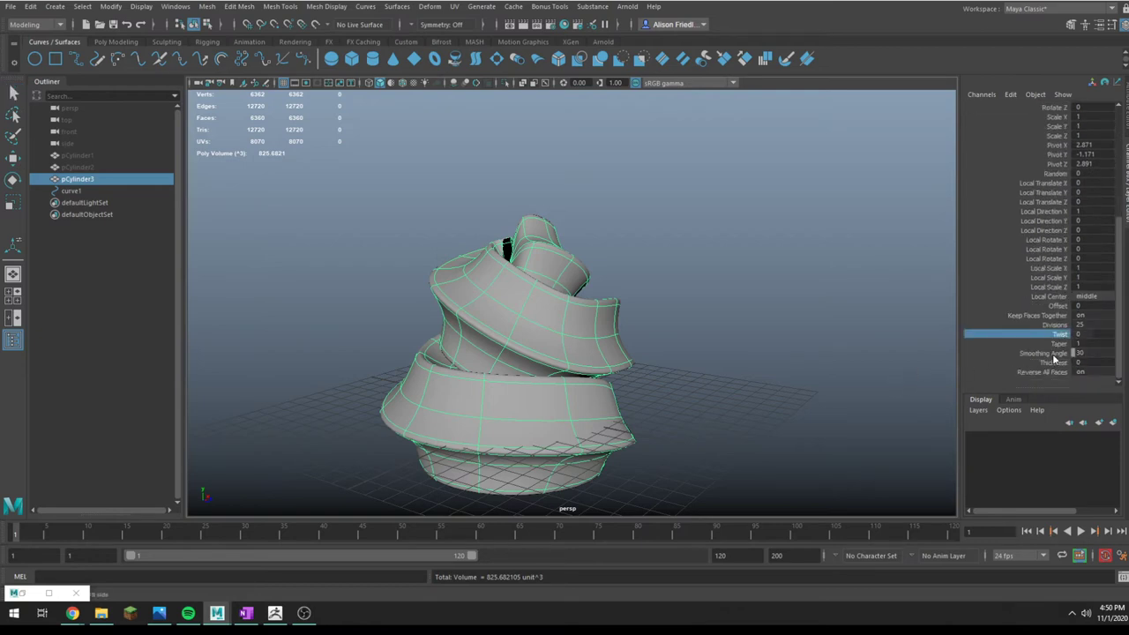
middle_click_drag(780, 357, 996, 340)
middle_click_drag(759, 350, 1053, 334)
double_click(1081, 334)
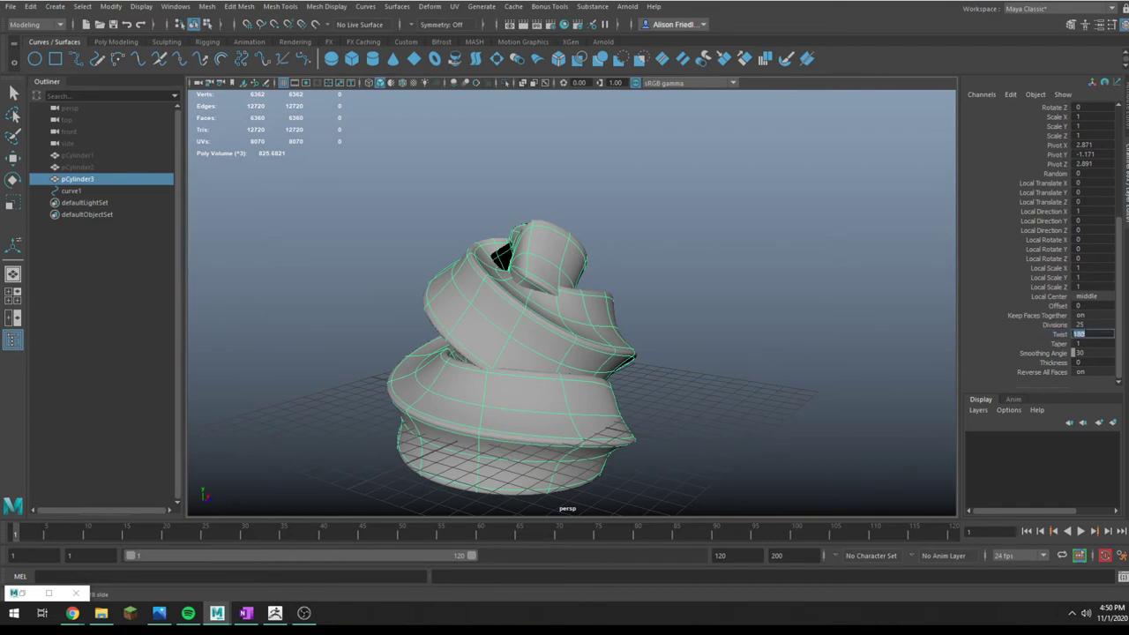
key("Return")
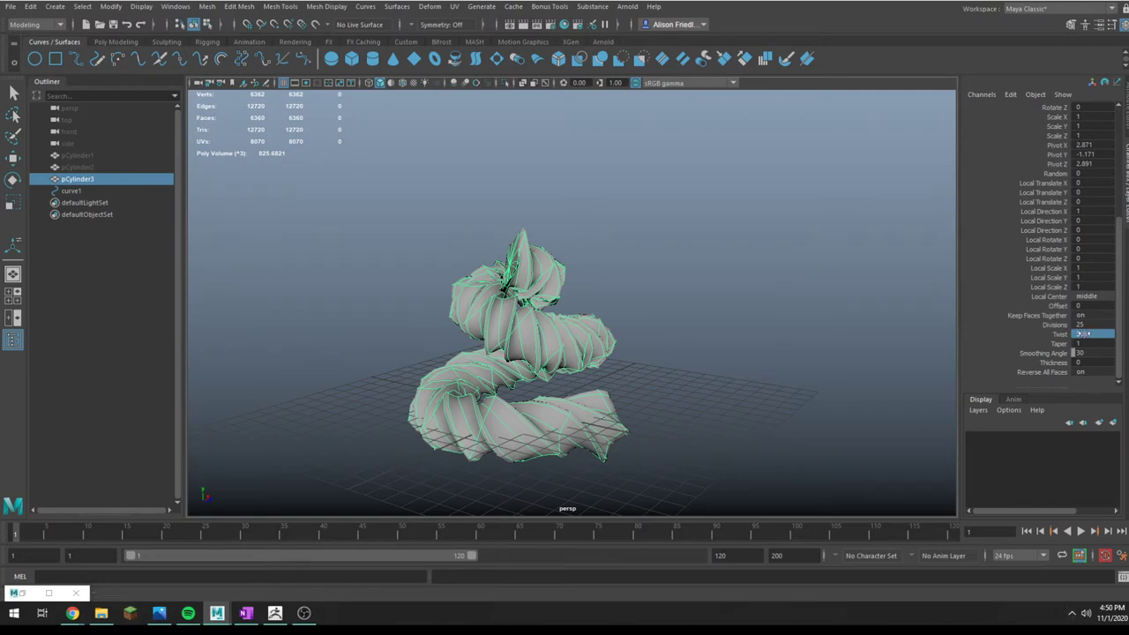
left_click(1087, 333)
key("Return")
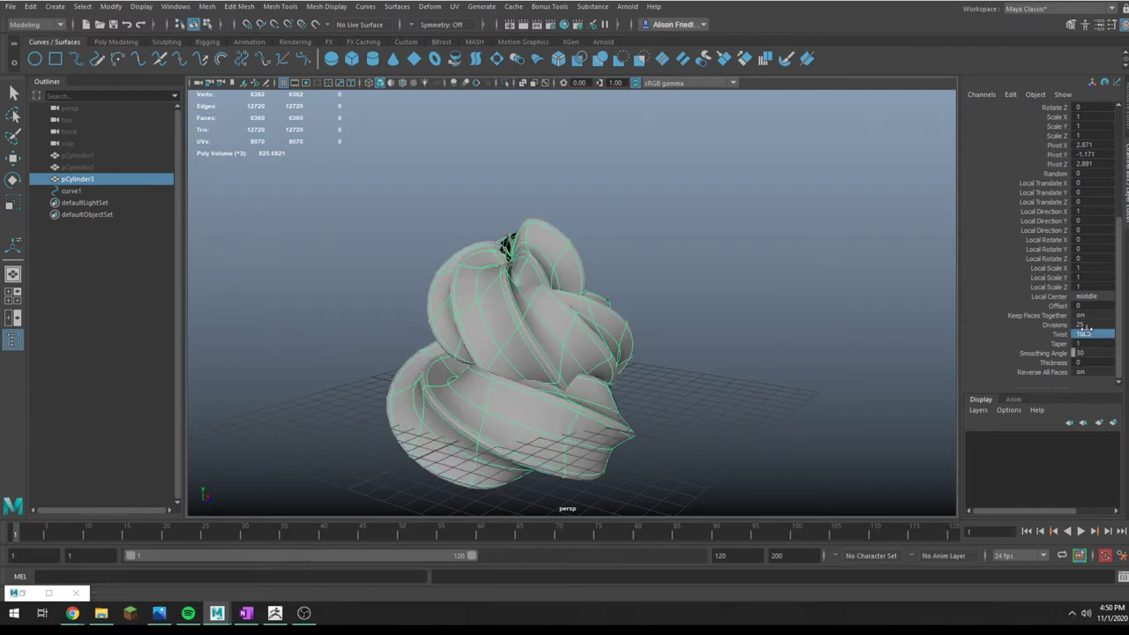
Try a Twist of 2000 on the swirl's extrusion, and settle on 1500
left_click_drag(655, 293, 760, 297, "alt")
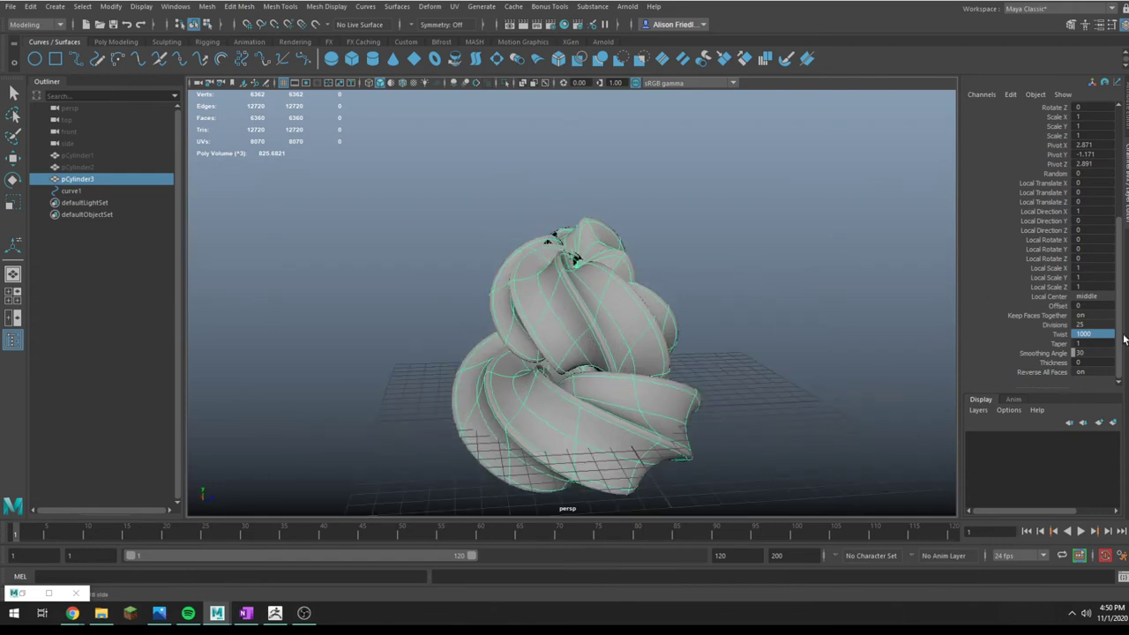
double_click(1093, 334)
key("Return")
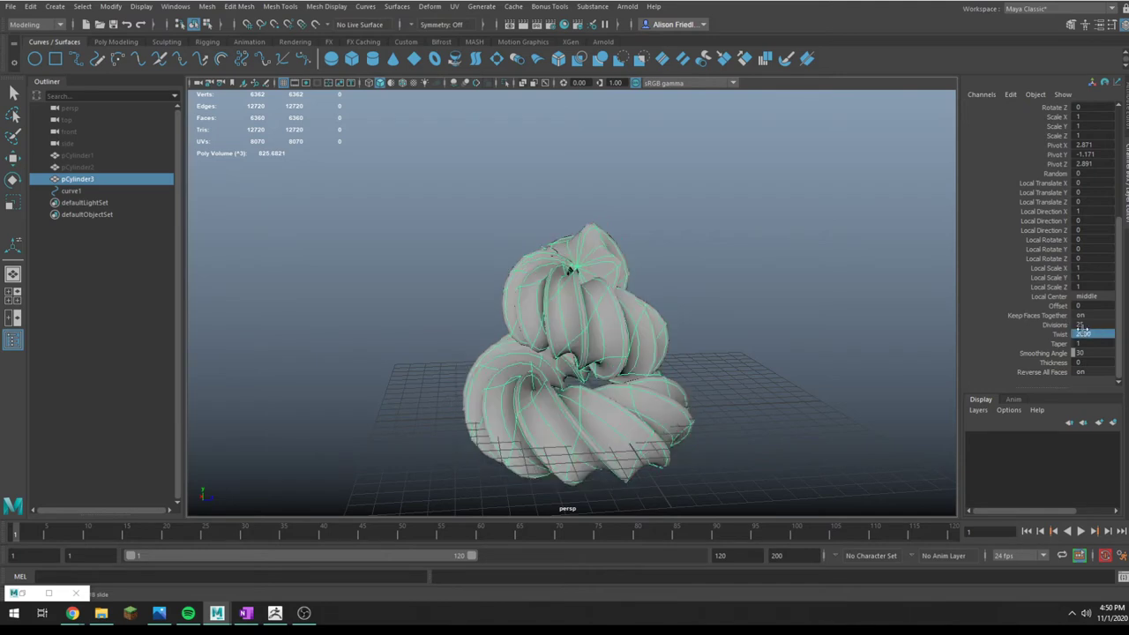
left_click(1085, 333)
key("Return")
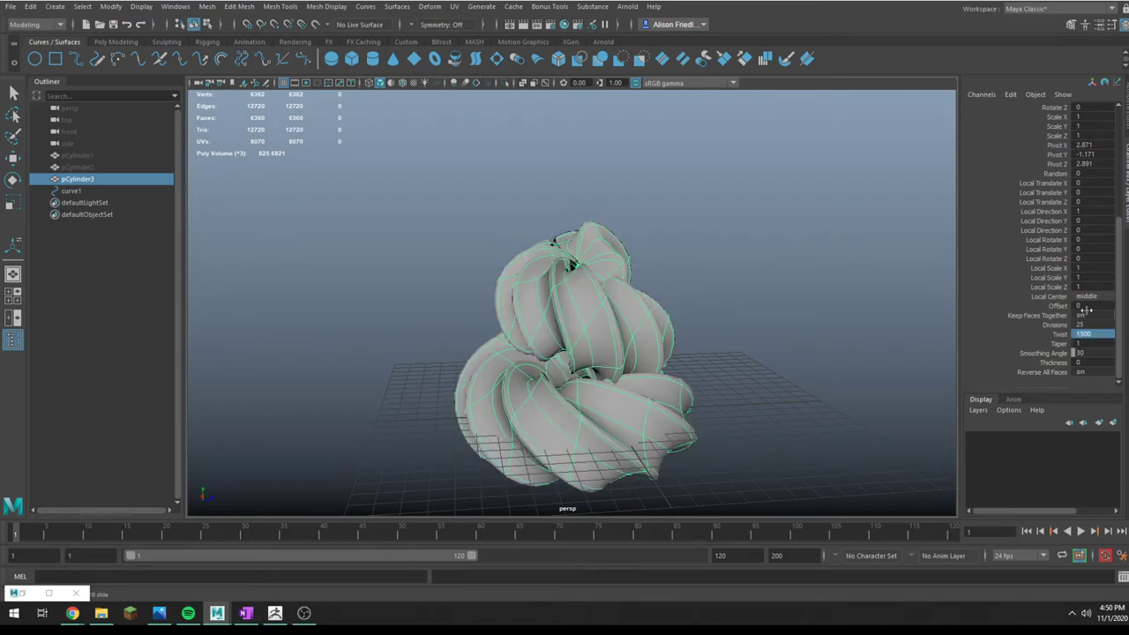
Examine the twisted swirl's ridges and surface from close up and from several angles
right_click_drag(656, 345, 711, 408, "alt")
mouse_move(711, 408)
left_mouse_down("alt")
mouse_move(664, 389)
mouse_move(706, 419)
left_mouse_up("alt")
right_click_drag(705, 419, 609, 416, "alt")
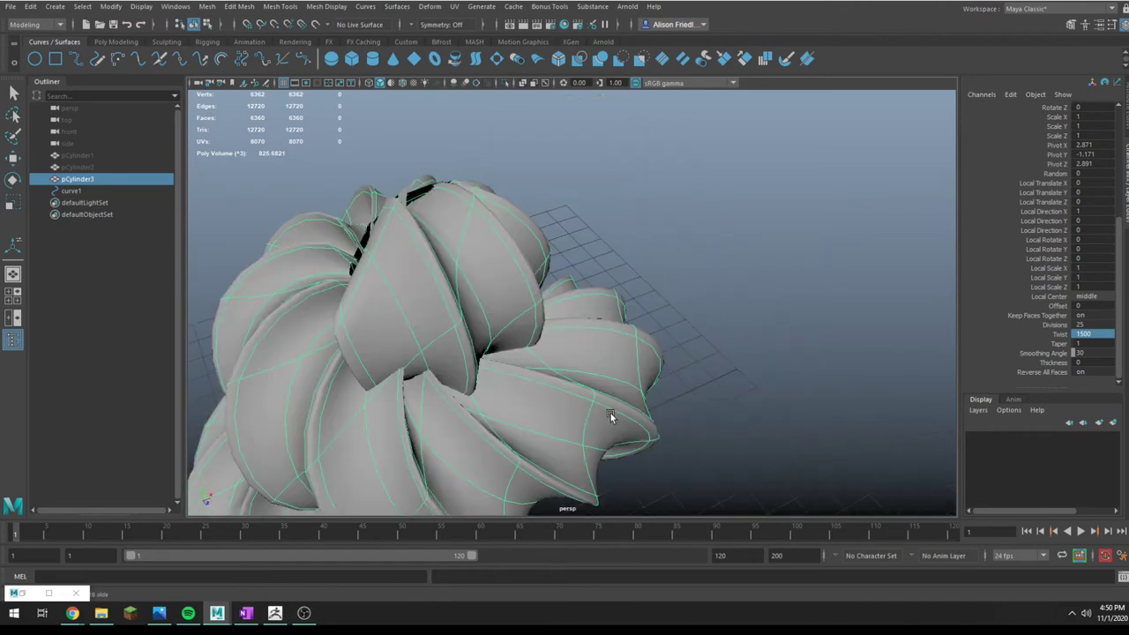
middle_click_drag(732, 295, 953, 128, "alt")
left_click_drag(741, 335, 675, 256, "alt")
middle_click_drag(675, 256, 688, 241, "alt")
left_click_drag(689, 242, 668, 211, "alt")
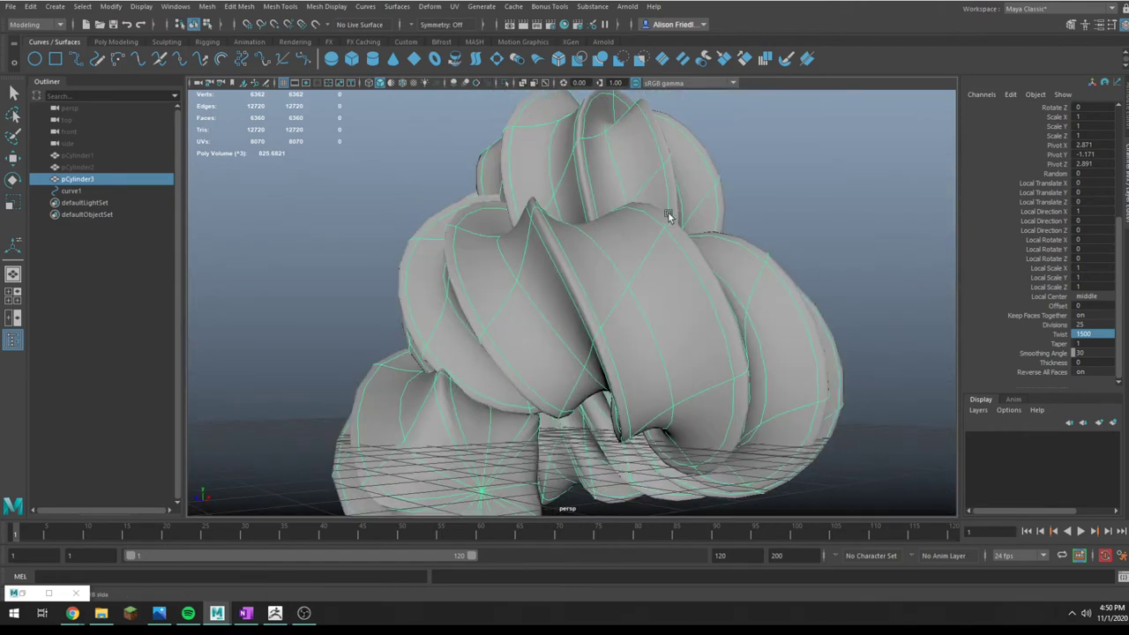
left_click(1065, 323)
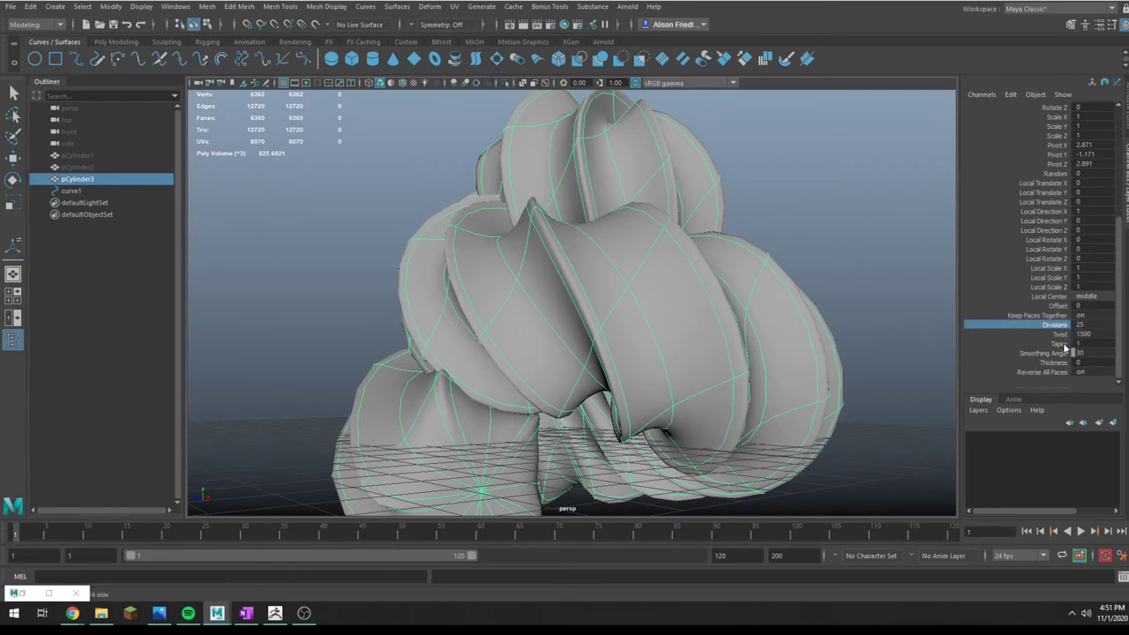
Try out different Taper amounts on the swirl's face extrusion, including 0.9, and settle on 0.2
left_click(1061, 345)
middle_click_drag(787, 344, 758, 345)
left_click_drag(744, 343, 491, 354, "alt")
middle_click_drag(638, 293, 645, 297)
left_click_drag(618, 282, 705, 298, "alt")
left_click_drag(532, 338, 750, 315, "alt")
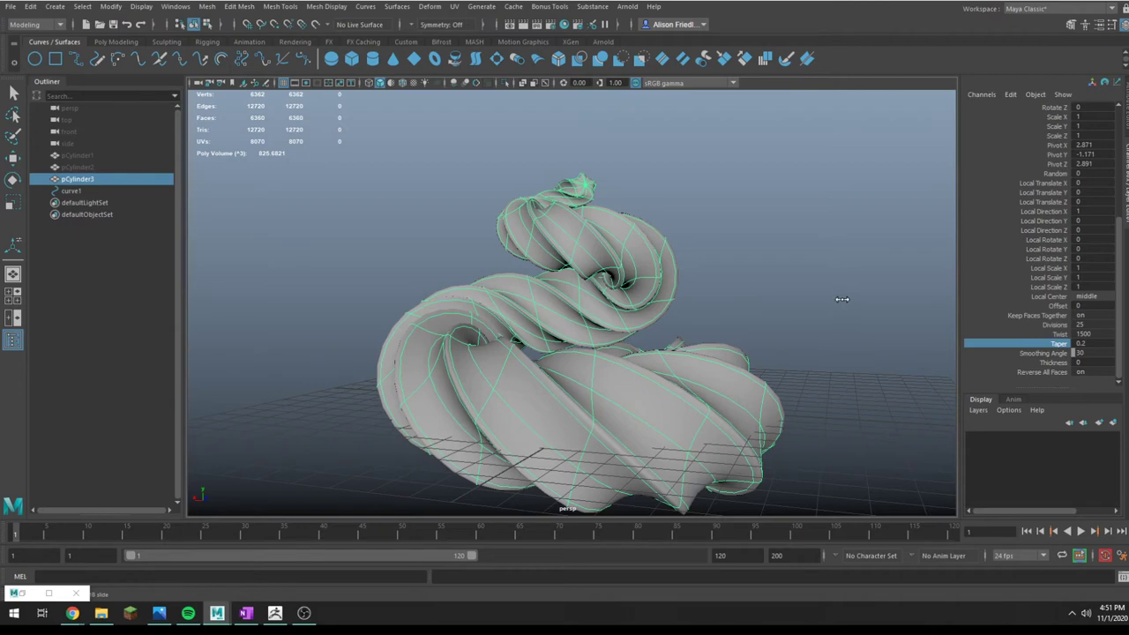
middle_click_drag(842, 299, 845, 303)
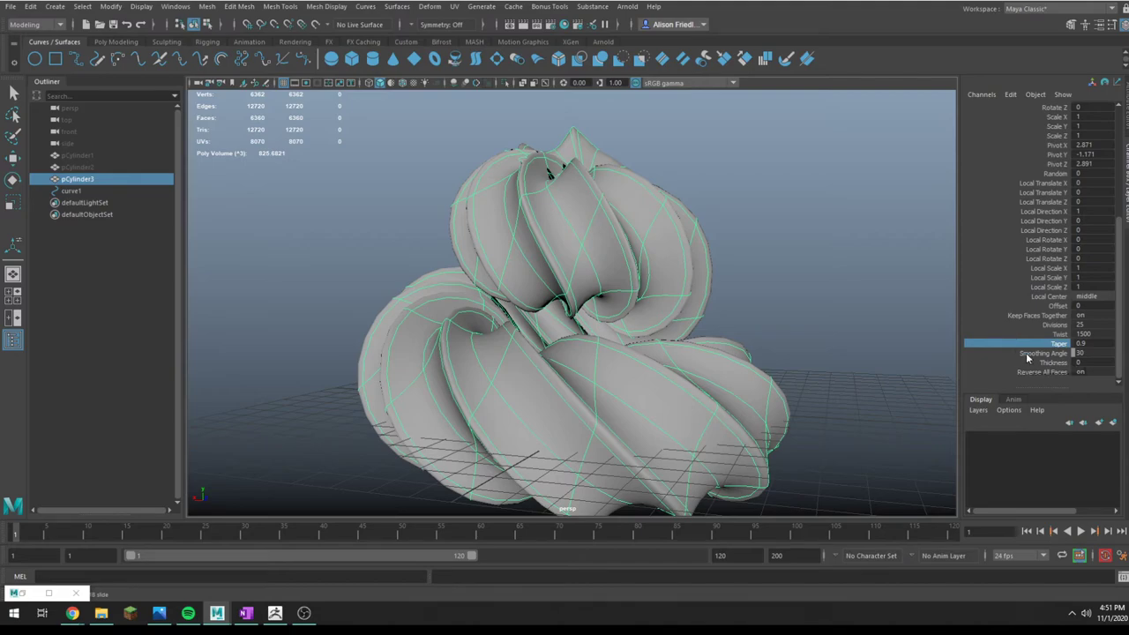
left_click_drag(557, 293, 330, 320, "alt")
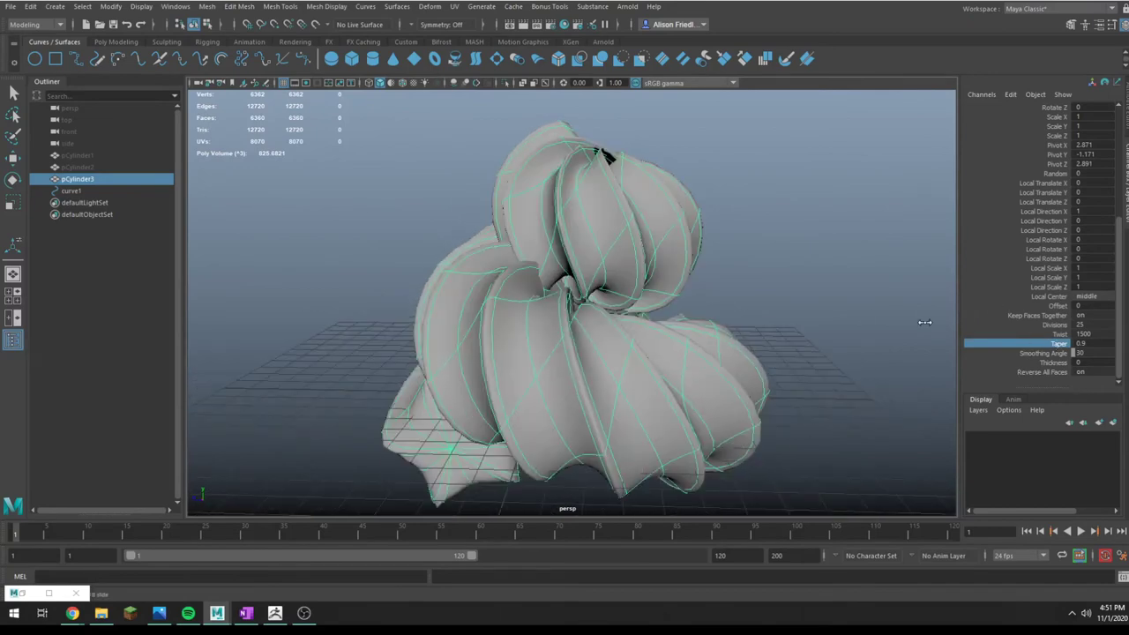
mouse_move(924, 322)
middle_mouse_down()
mouse_move(908, 322)
mouse_move(918, 322)
middle_mouse_up()
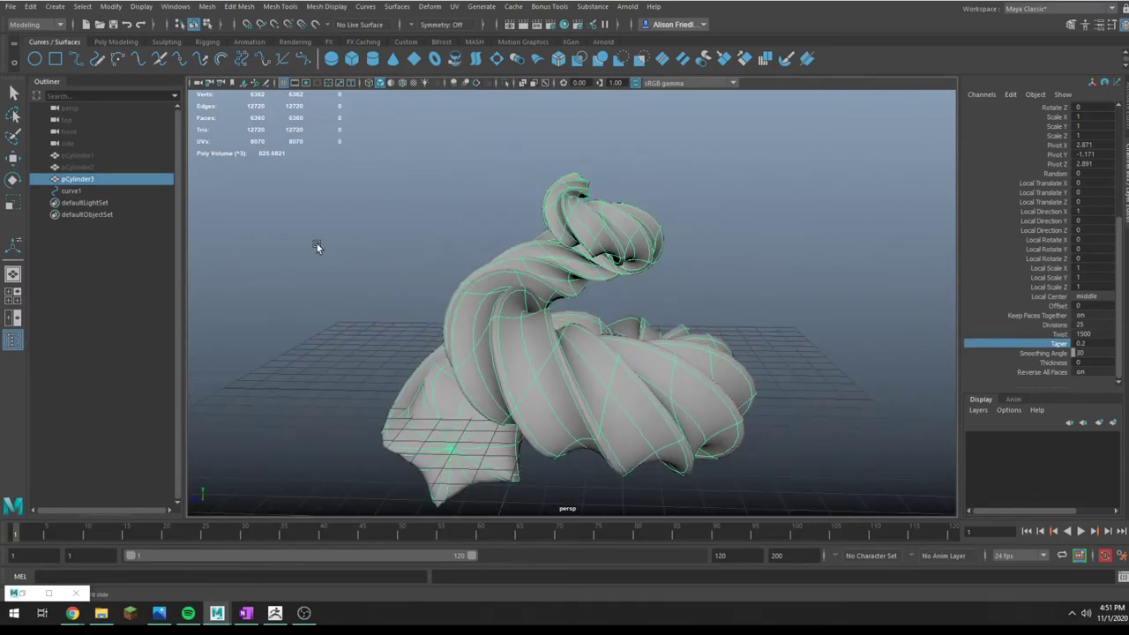
Isolate curve1, switch it to control vertex editing, and bring the swirl mesh back into view
left_click(60, 191)
key("ctrl+1")
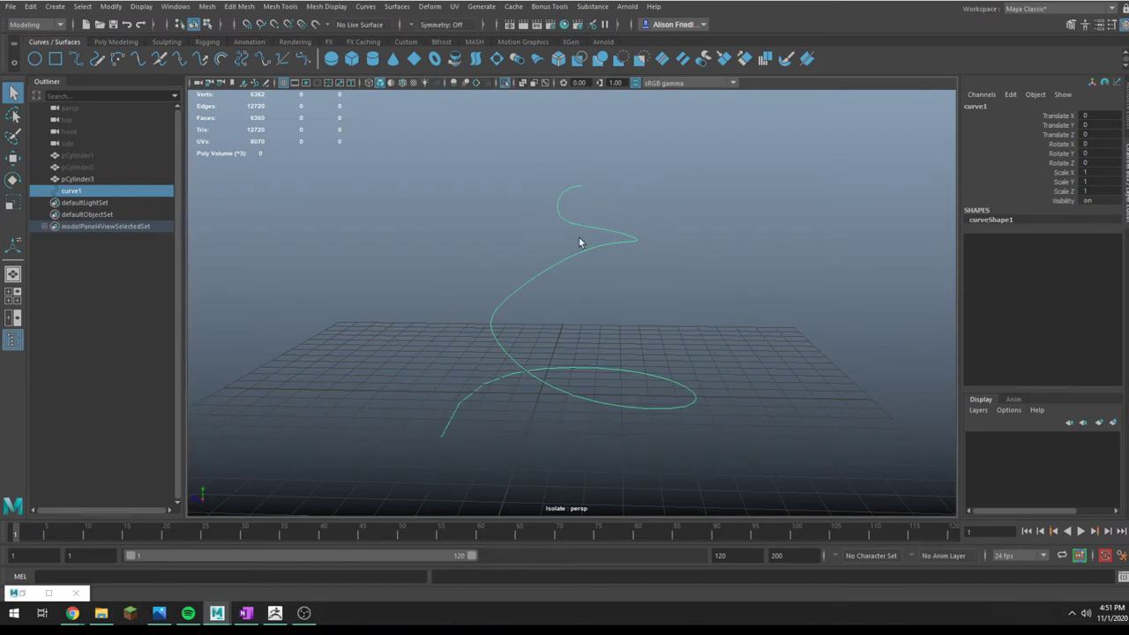
right_click_drag(603, 219, 577, 213)
key("ctrl+1")
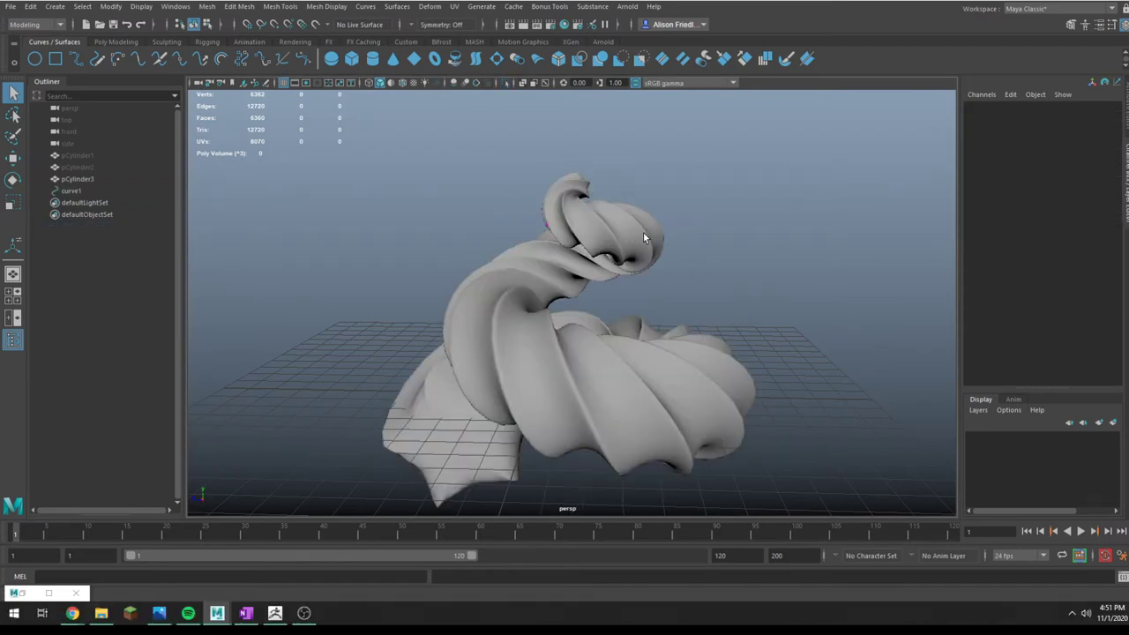
Select control vertices around the upper part of the spiral curve and move them down to reshape the swirl
left_click_drag(658, 215, 698, 272)
key("w")
left_click_drag(656, 194, 676, 295)
key("q")
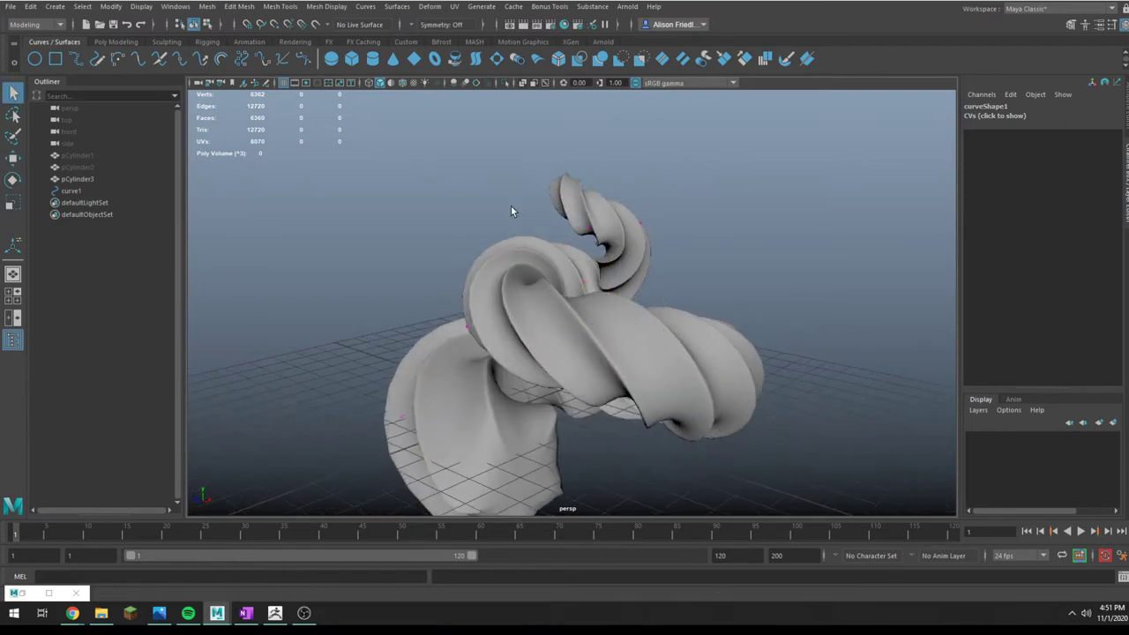
key("w")
left_click_drag(523, 208, 528, 280)
key("q")
Move the control vertices at the top end of the curve down toward the coil below
left_click_drag(537, 148, 603, 243)
key("w")
left_click_drag(572, 165, 558, 248)
key("q")
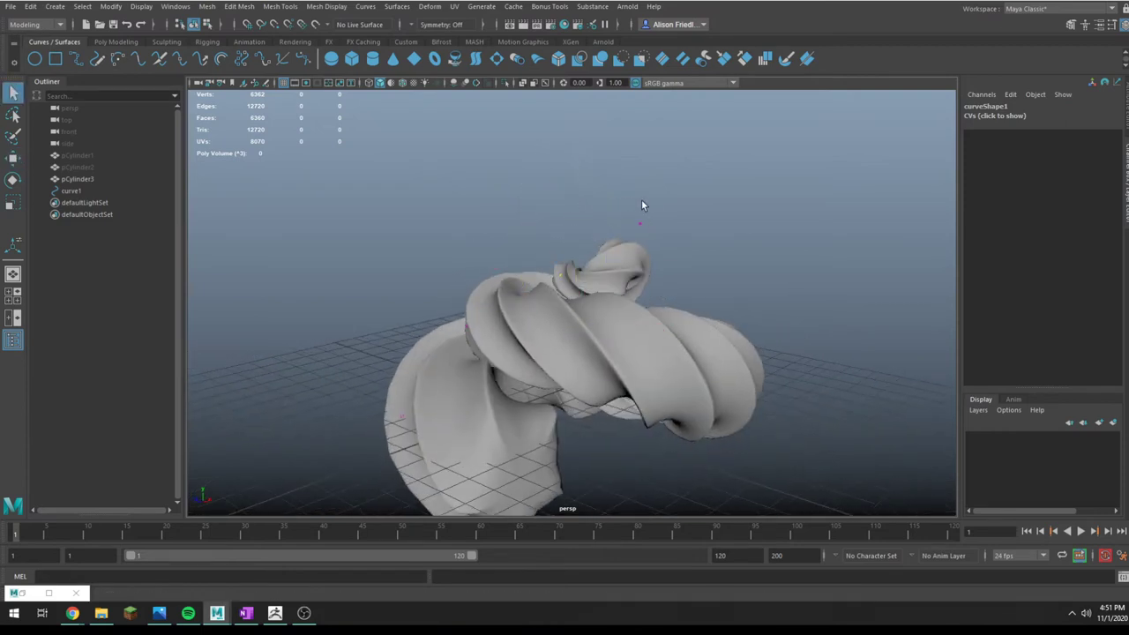
key("w")
left_click_drag(642, 207, 391, 222)
Show the swirl in wireframe and raise the selected control vertices of the curve
mouse_move(621, 255)
left_mouse_down("alt")
mouse_move(649, 277)
mouse_move(607, 202)
mouse_move(608, 61)
left_mouse_up("alt")
scroll(609, 246, "down", 5)
mouse_move(552, 333)
left_mouse_down("alt")
mouse_move(551, 258)
mouse_move(588, 291)
left_mouse_up("alt")
key("4")
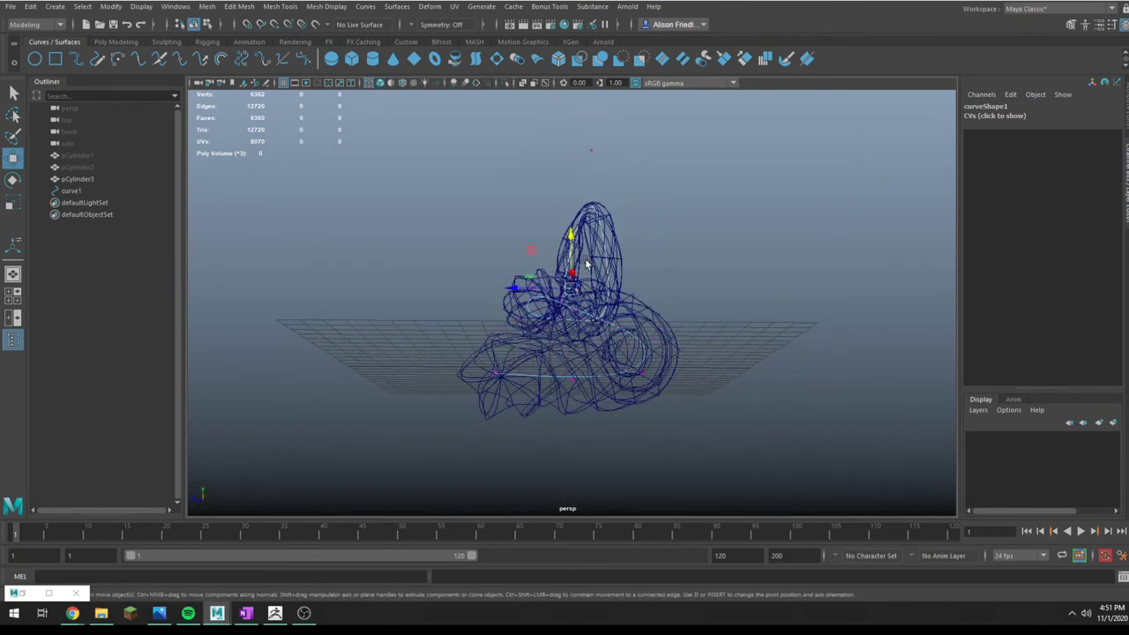
left_click_drag(567, 236, 598, 191)
Select the curve's topmost control vertices and move them far up, stretching the swirl into a long rope
key("q")
key("w")
key("q")
left_click_drag(524, 134, 606, 195)
key("w")
left_click_drag(578, 141, 583, 2)
scroll(646, 247, "down", 5)
middle_click_drag(603, 110, 611, 263, "alt")
left_click_drag(587, 258, 583, 98)
Return the curve to object mode, deselect it, and check the stretched form in shaded and wireframe display
key("5")
right_click_drag(610, 229, 636, 218)
left_click(651, 295)
left_click_drag(651, 295, 684, 380, "alt")
key("4")
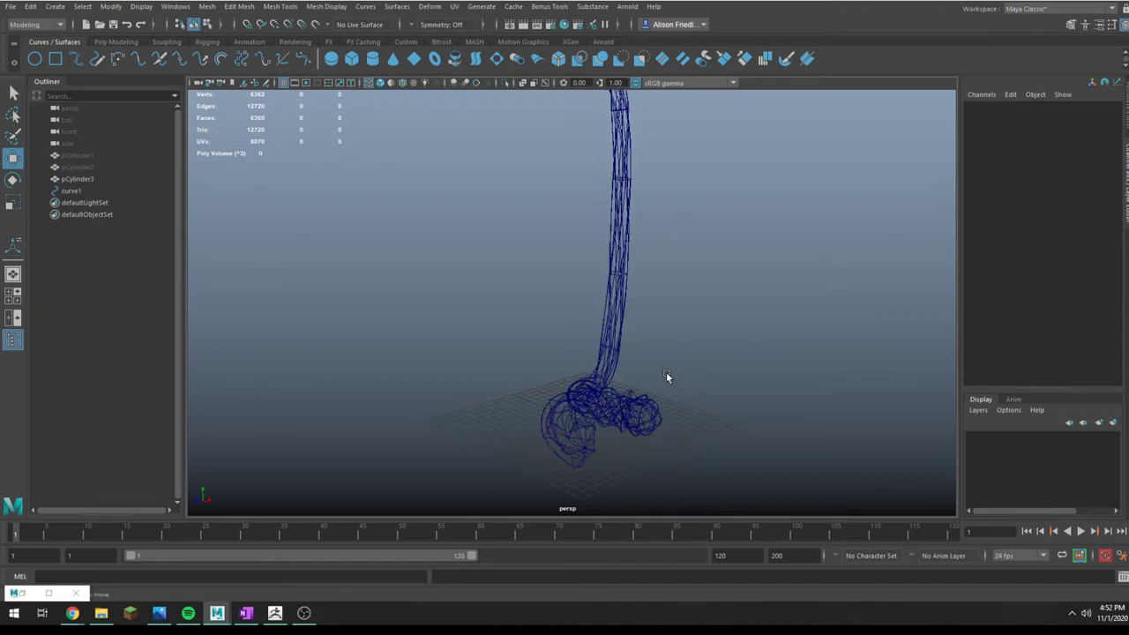
Isolate curve1 and display its control vertices to examine their spacing along the stretched section
left_click(71, 190)
key("ctrl+1")
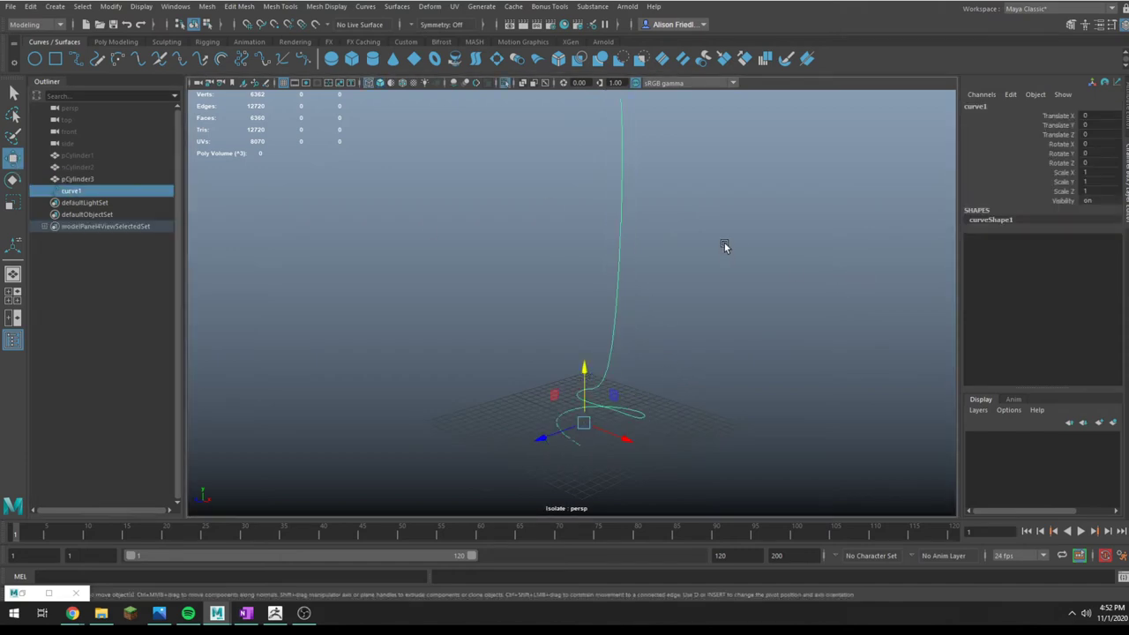
middle_click_drag(677, 201, 667, 256, "alt")
scroll(668, 256, "down", 2)
left_click_drag(627, 245, 626, 245)
right_click_drag(601, 205, 562, 202)
left_click_drag(579, 444, 583, 384, "alt")
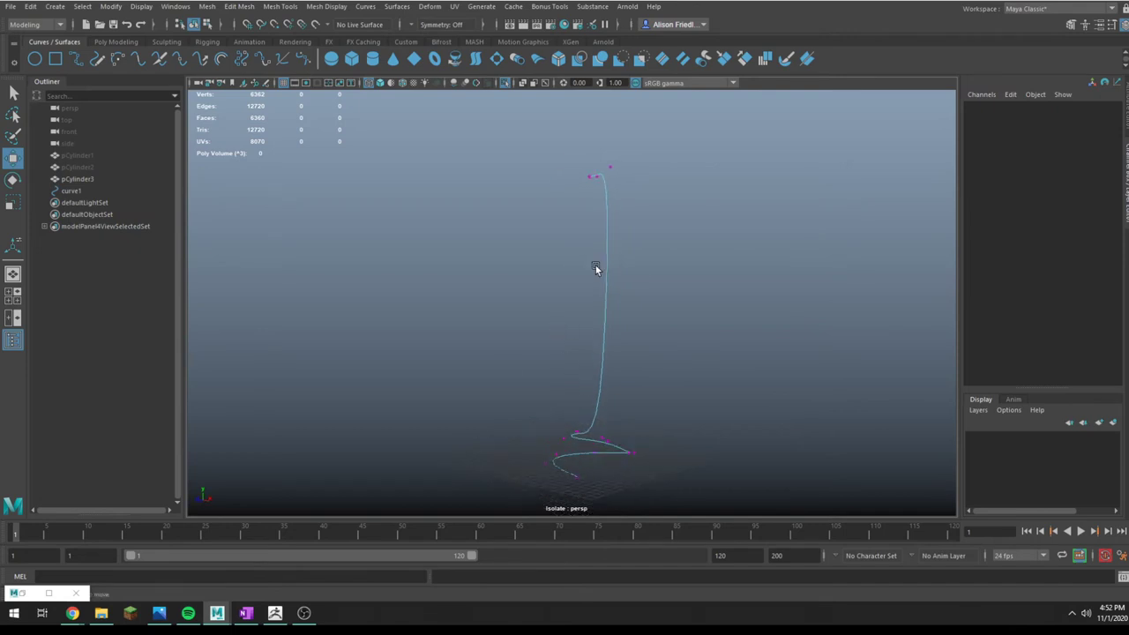
End the curve's isolation, return it to object mode, and display the rope shaded
key("ctrl+1")
right_click_drag(605, 200, 620, 192)
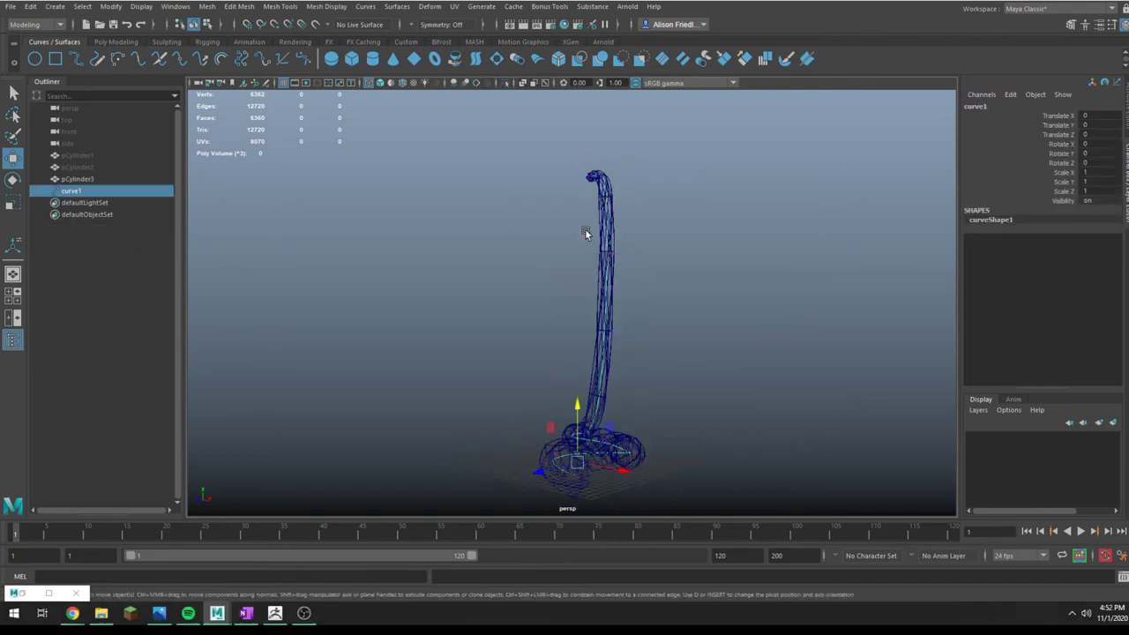
key("5")
scroll(655, 340, "up", 3)
middle_click_drag(637, 421, 623, 303, "alt")
left_click_drag(623, 303, 592, 349, "alt")
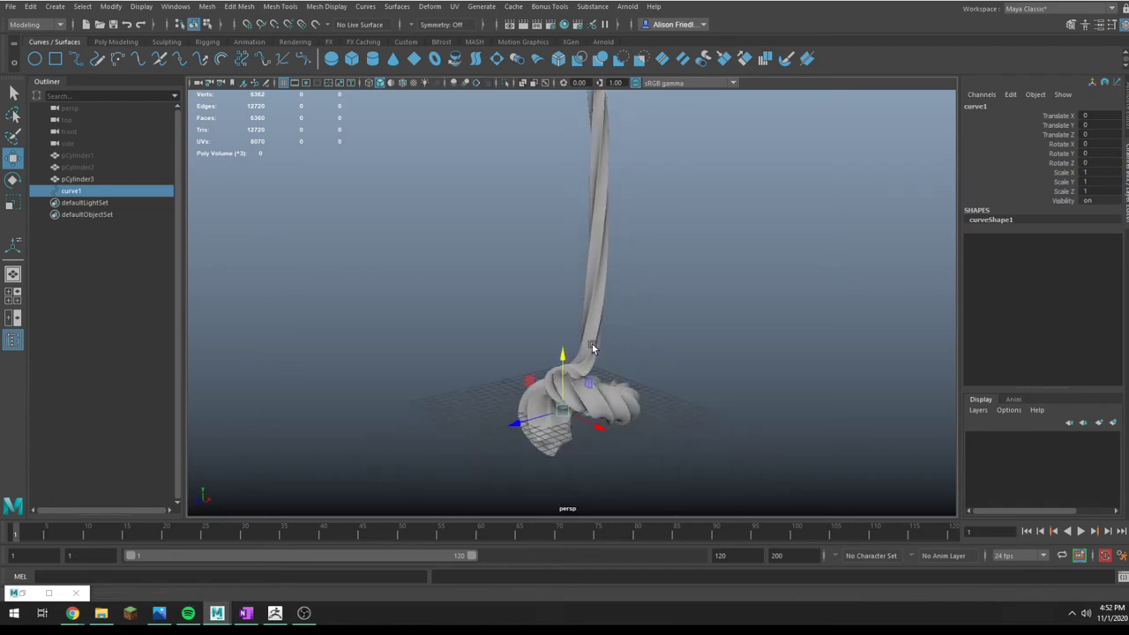
Set the rope mesh's face-extrude Twist to 3000, and deselect it to check the tighter strands
left_click(593, 348, "shift")
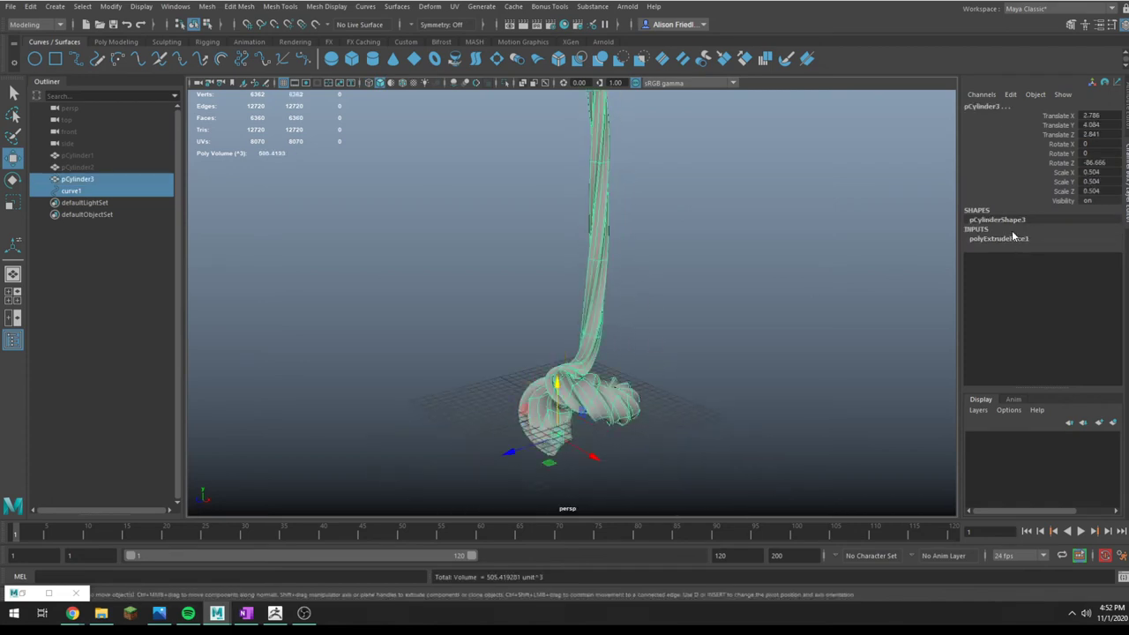
left_click(1014, 237)
scroll(1096, 329, "down", 5)
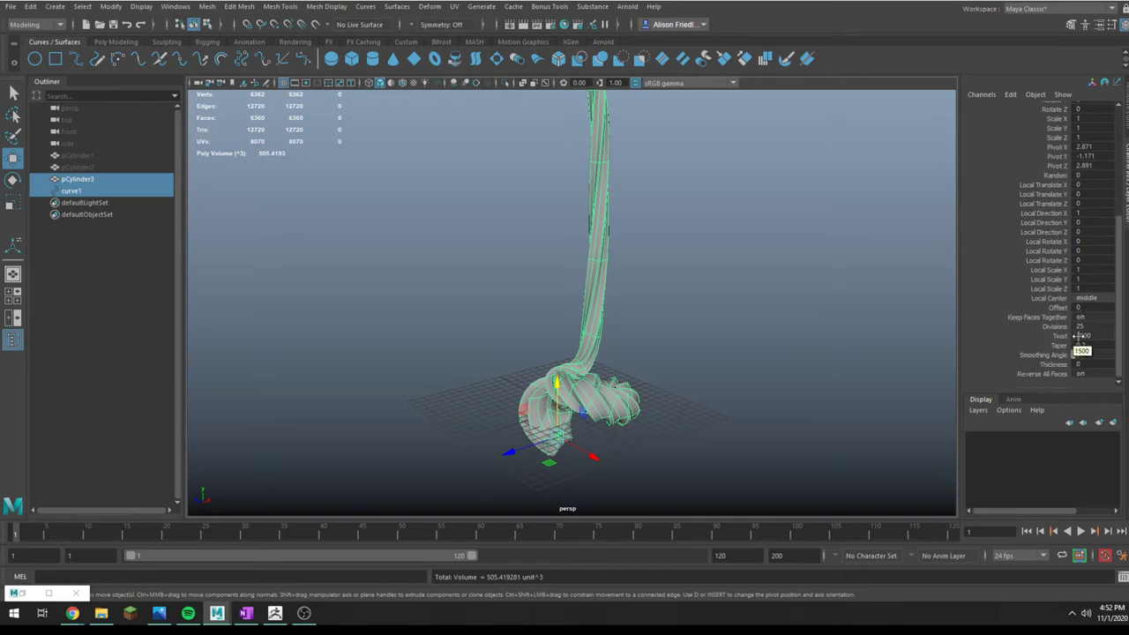
double_click(1081, 336)
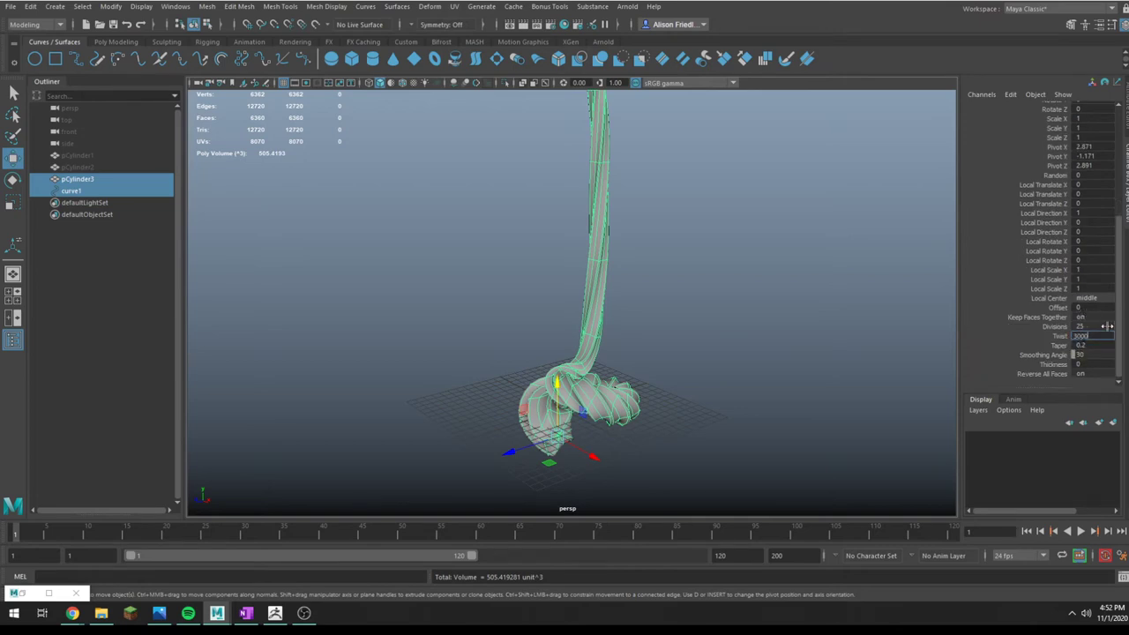
type("3000")
key("Return")
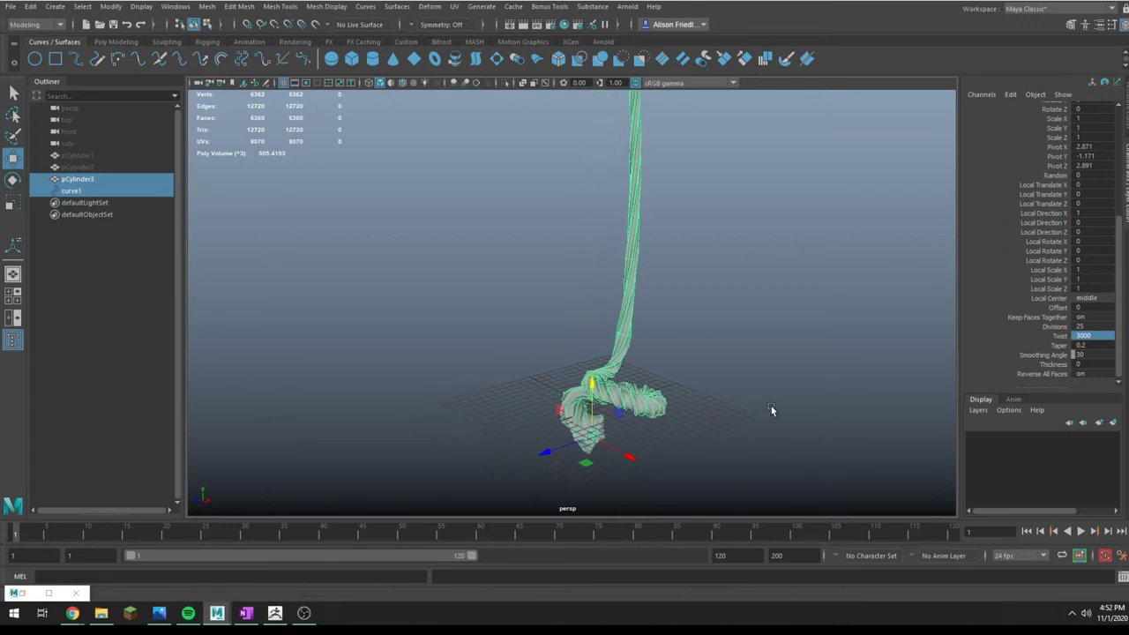
left_click(765, 410)
left_click_drag(713, 409, 672, 419, "alt")
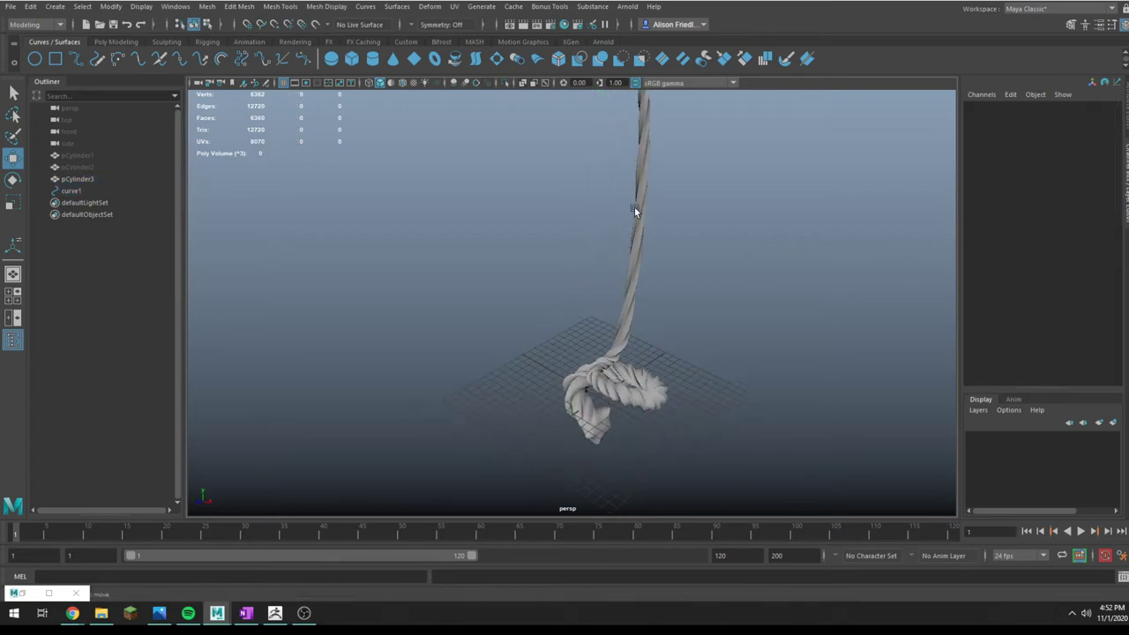
scroll(644, 288, "up", 2)
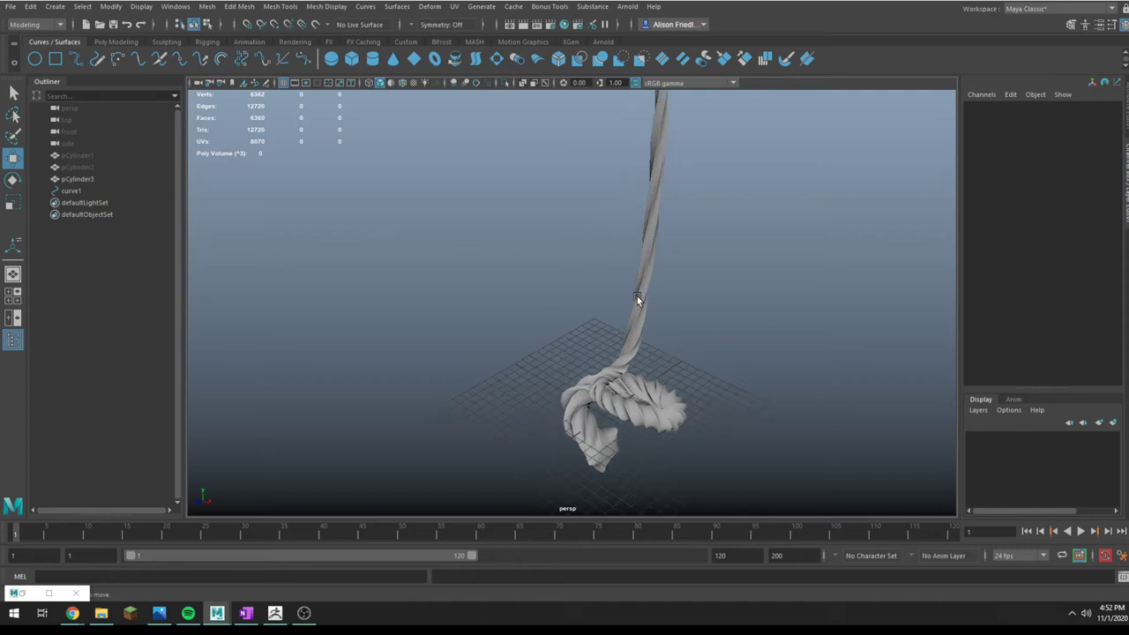
scroll(638, 299, "down", 2)
Rebuild curve1 uniformly with 21 spans and close the rebuild options
left_click(70, 191)
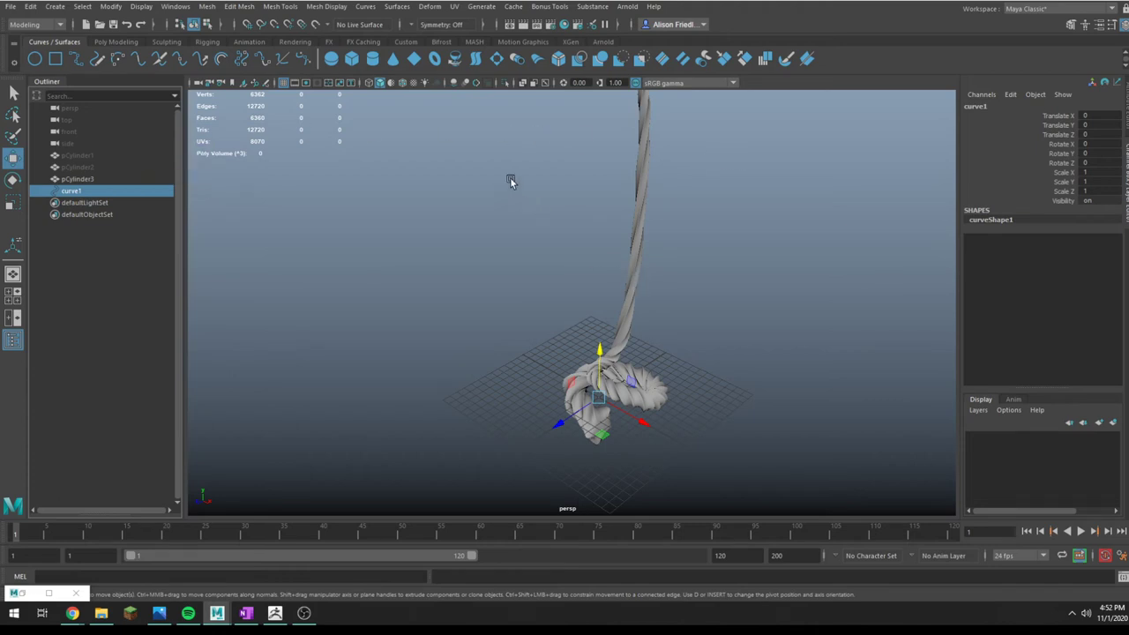
left_click(366, 6)
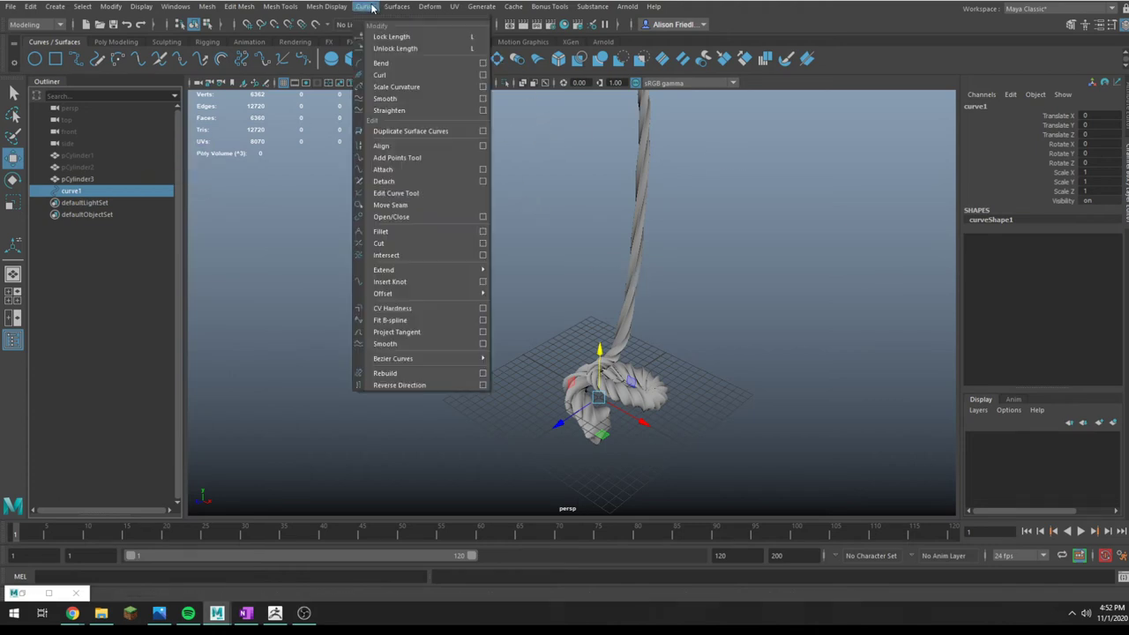
left_click(482, 373)
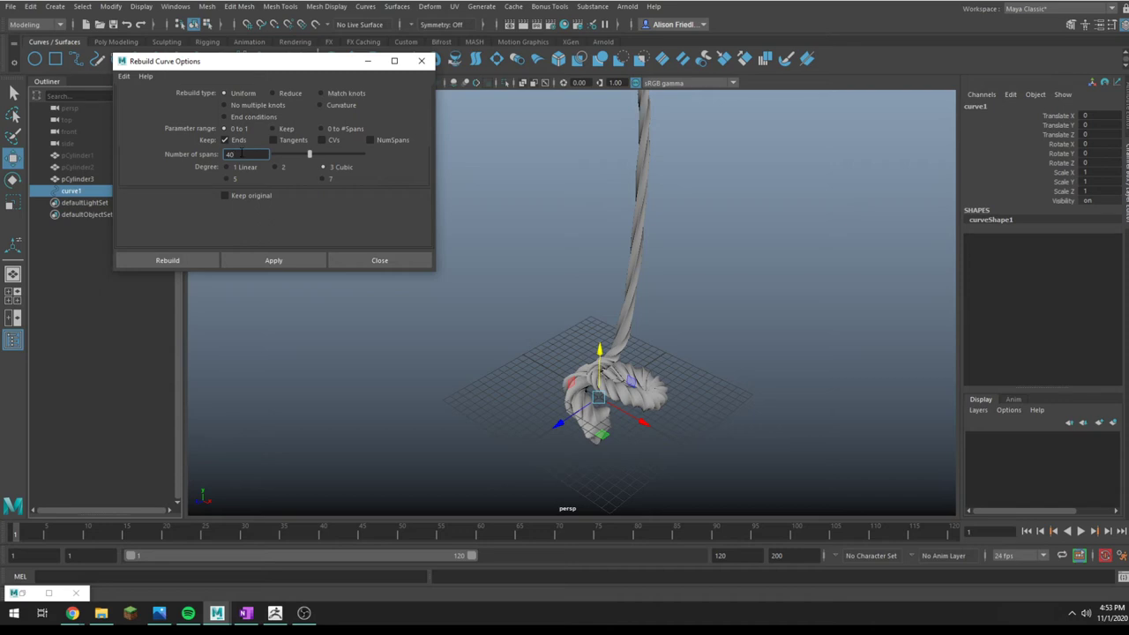
left_click_drag(282, 158, 291, 161)
left_click(272, 260)
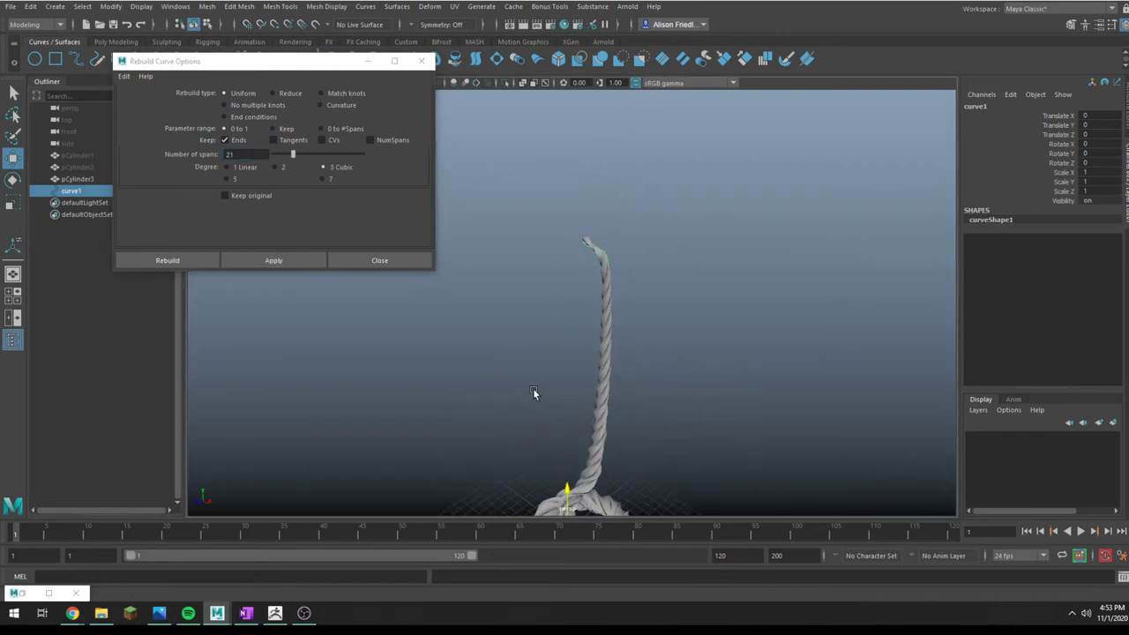
left_click_drag(532, 392, 599, 179, "alt")
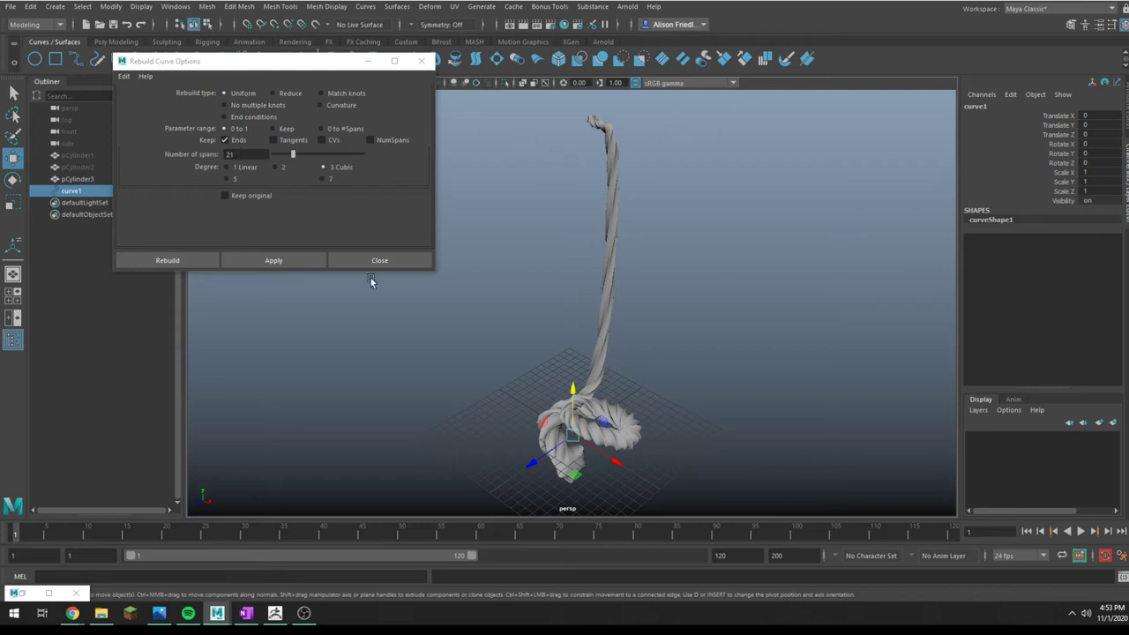
left_click(309, 262)
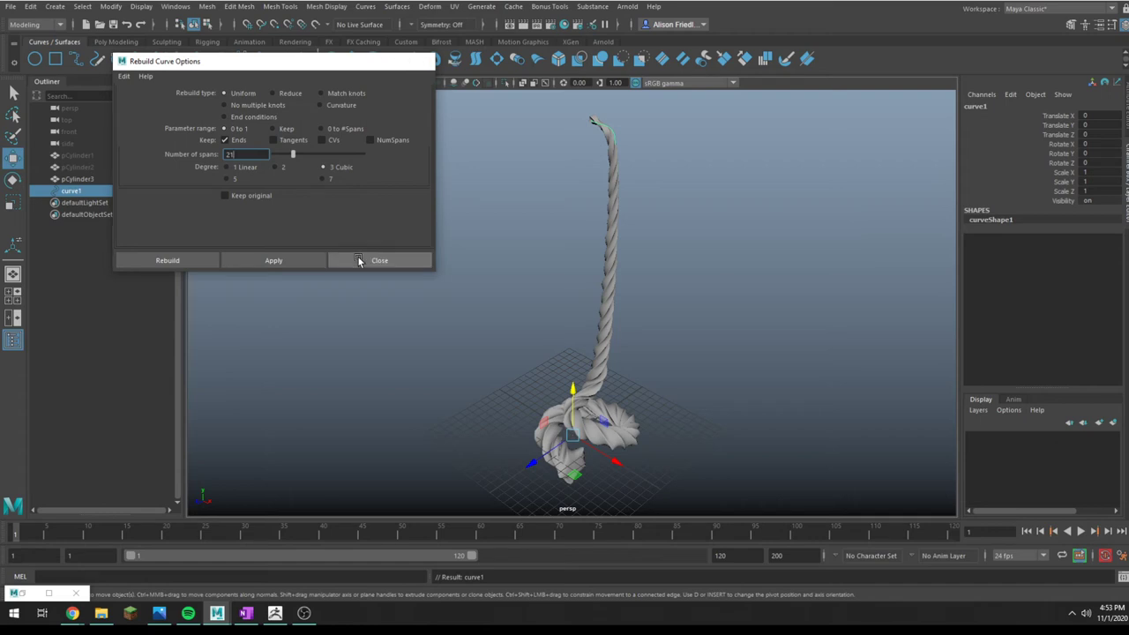
left_click(359, 261)
Isolate the rebuilt curve, select the control vertices of its upper section to examine their distribution, and show the rope again
left_click_drag(388, 274, 544, 274, "alt")
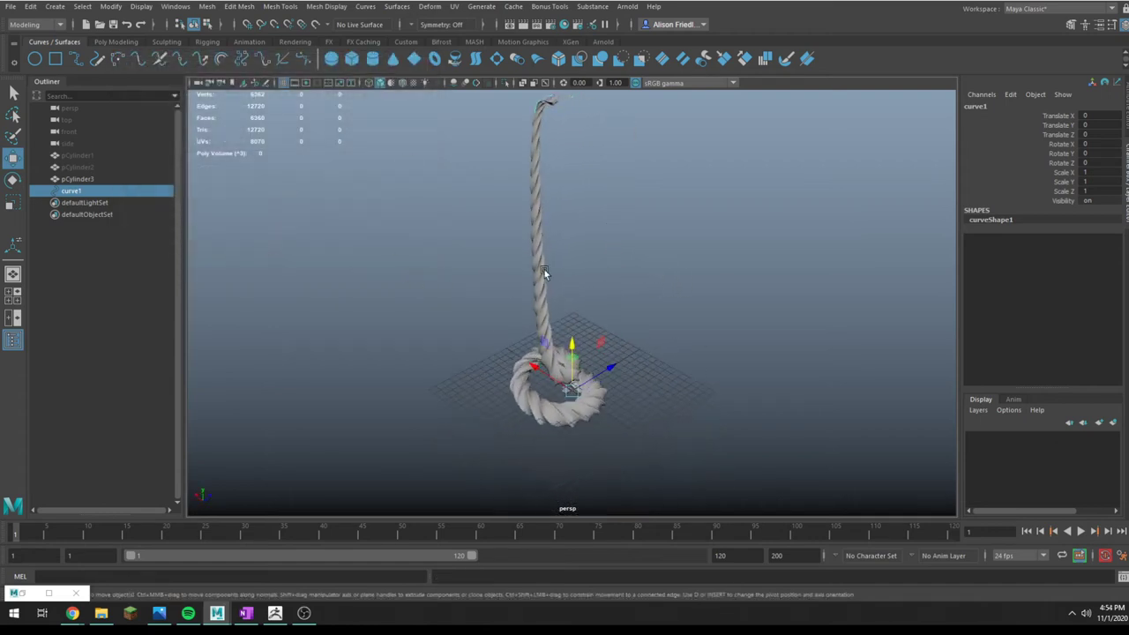
left_click(537, 102)
left_click(535, 95)
left_click(537, 94)
key("ctrl+1")
left_click_drag(571, 188, 655, 253, "alt")
right_click_drag(604, 165, 582, 157)
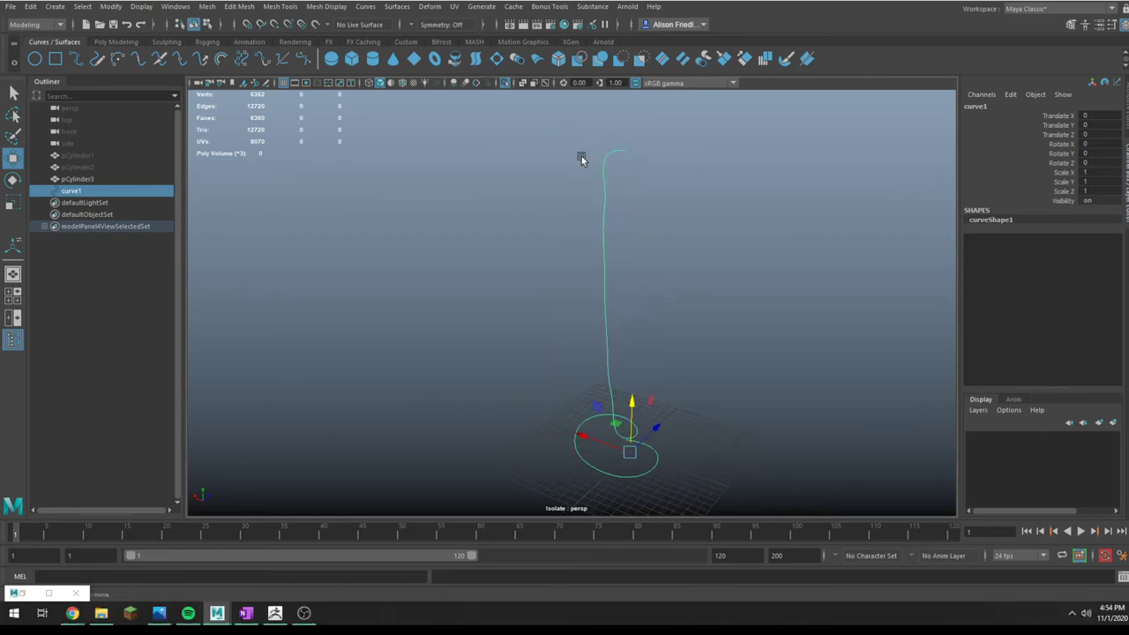
left_click_drag(549, 136, 589, 332)
left_click_drag(673, 336, 503, 42)
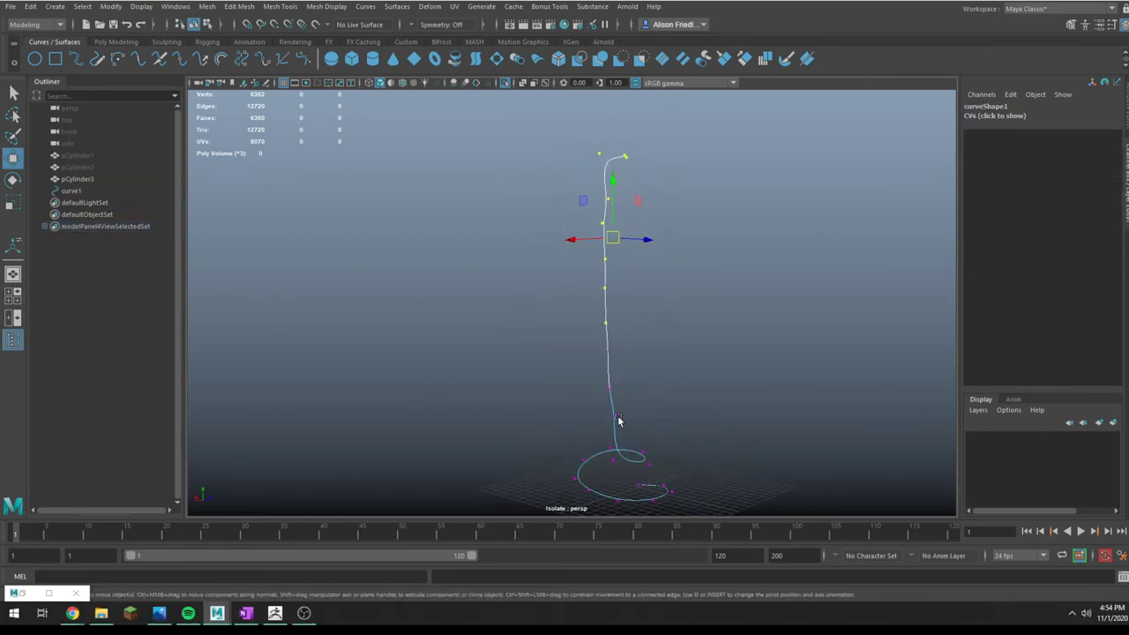
key("ctrl+1")
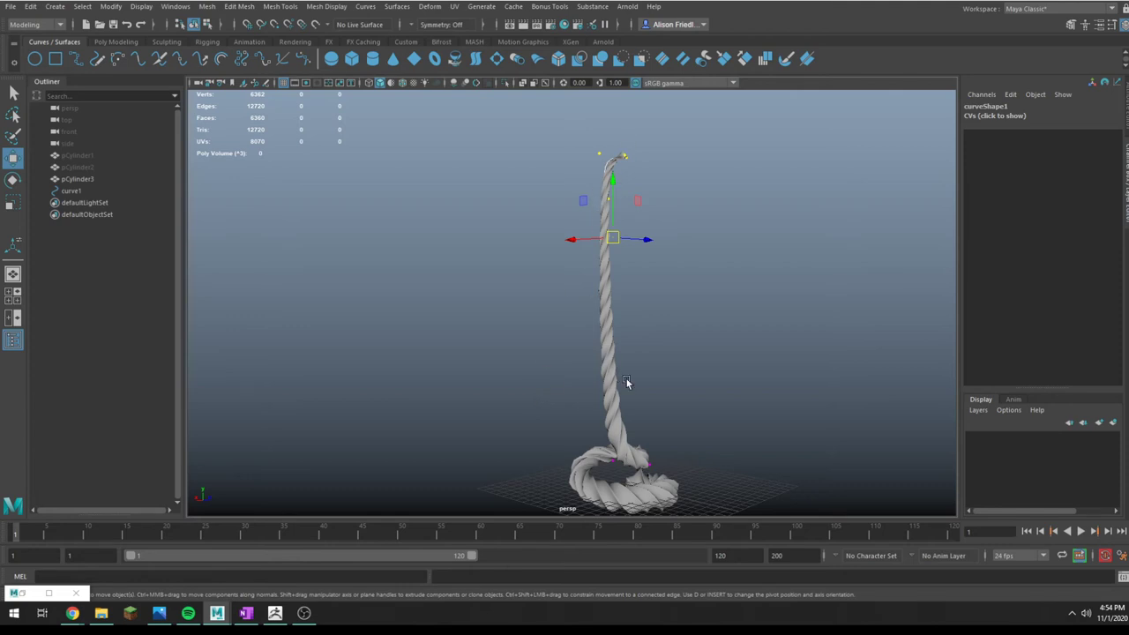
Leave control vertex editing on the curve and select the rope mesh
key("q")
right_click_drag(609, 183, 661, 164)
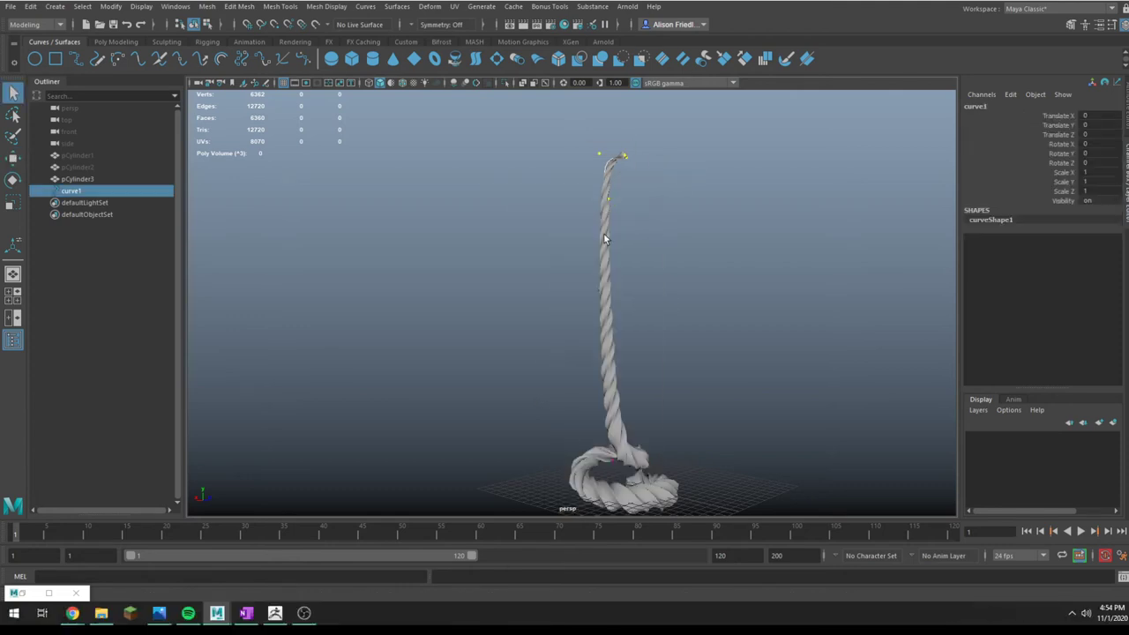
left_click(609, 284)
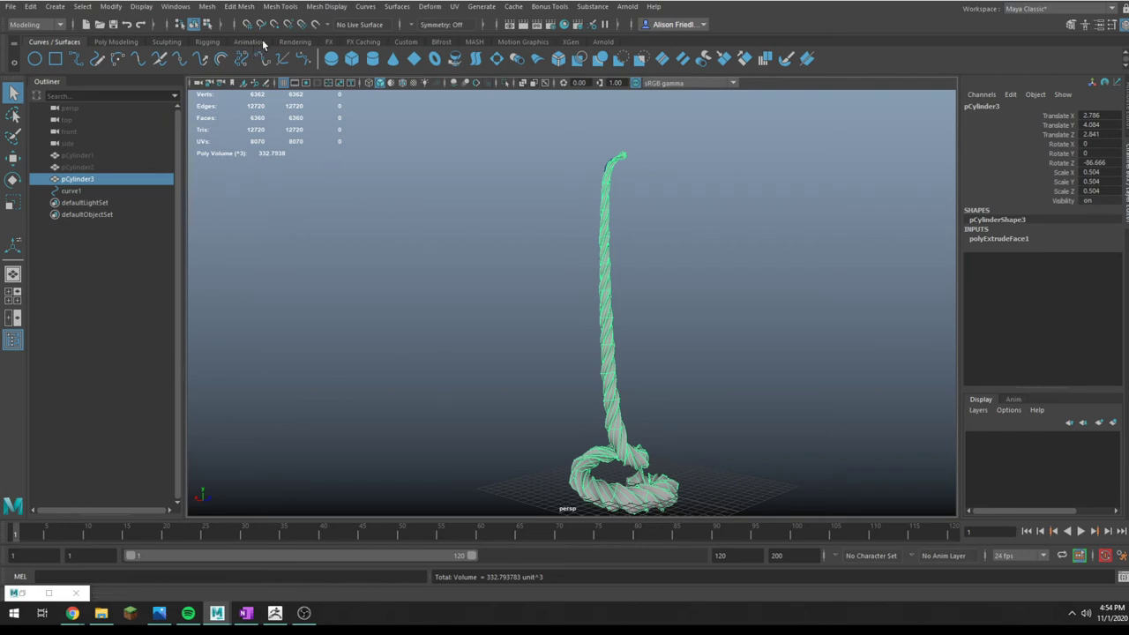
Draw a polygon cylinder about 0.49 in radius and 2.08 high beside the rope's coil, and set its Subdivisions Axis to 12
left_click(476, 41)
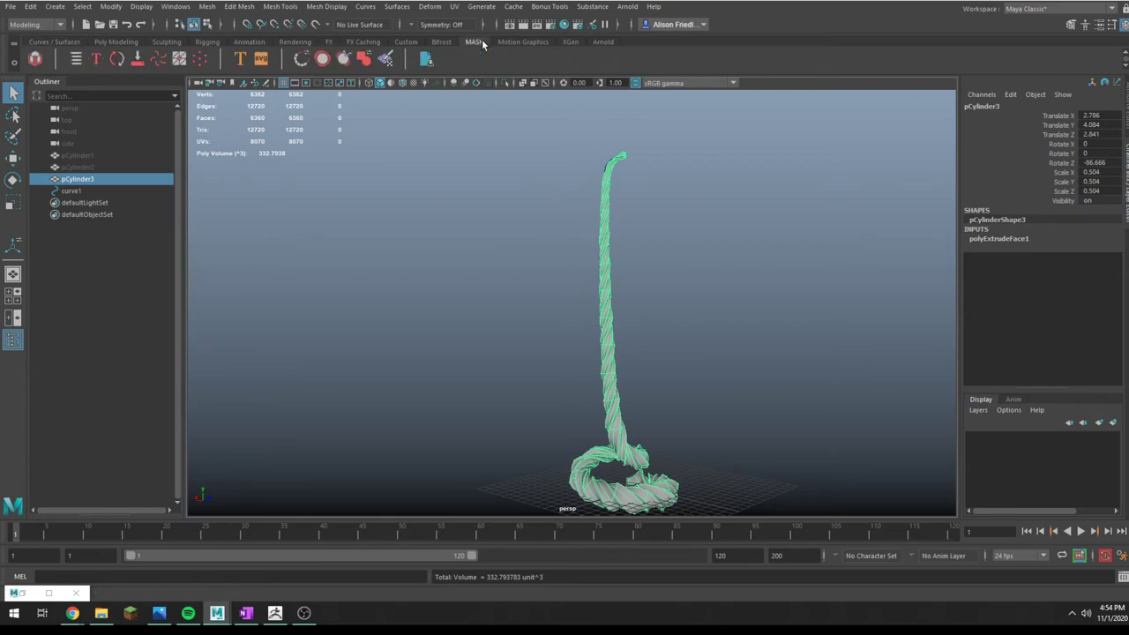
left_click(54, 44)
left_click(110, 44)
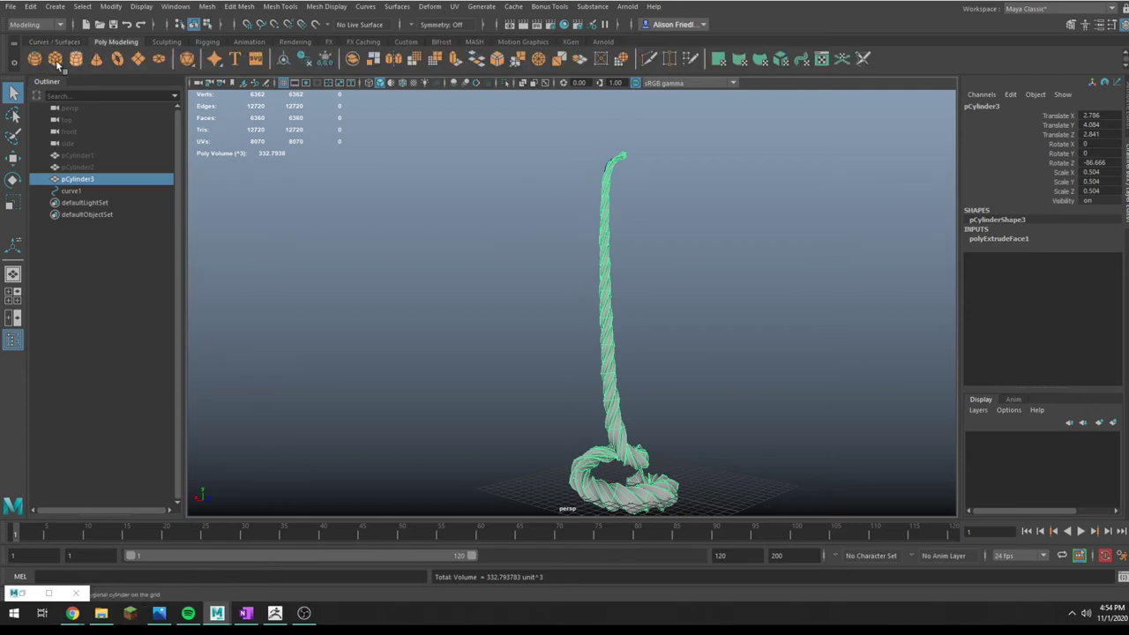
left_click(75, 59)
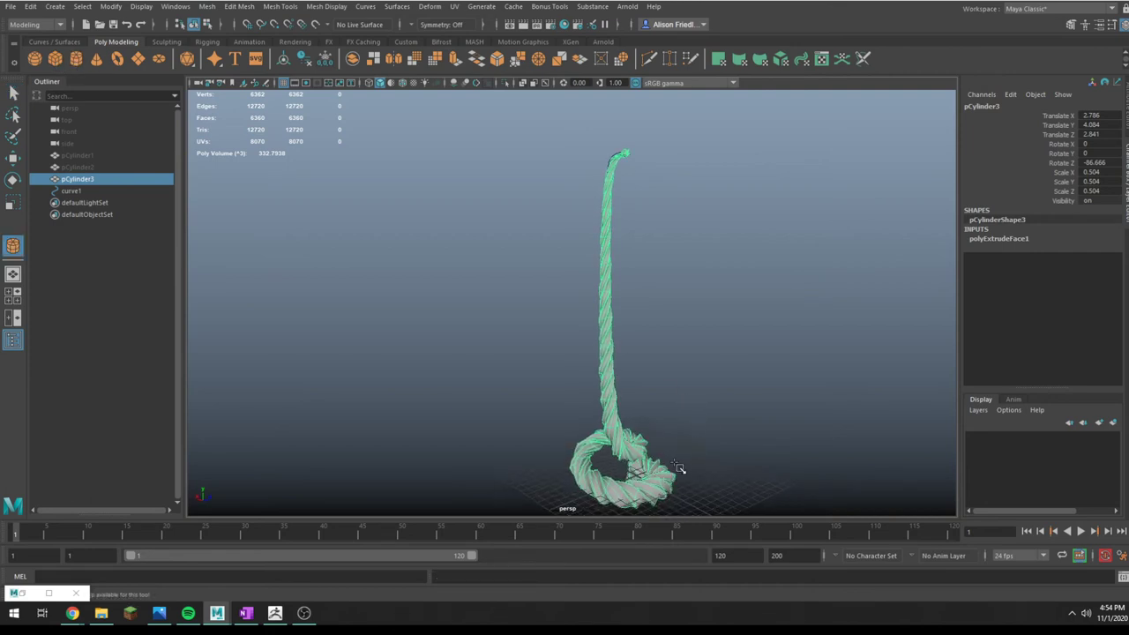
left_click_drag(679, 463, 685, 442)
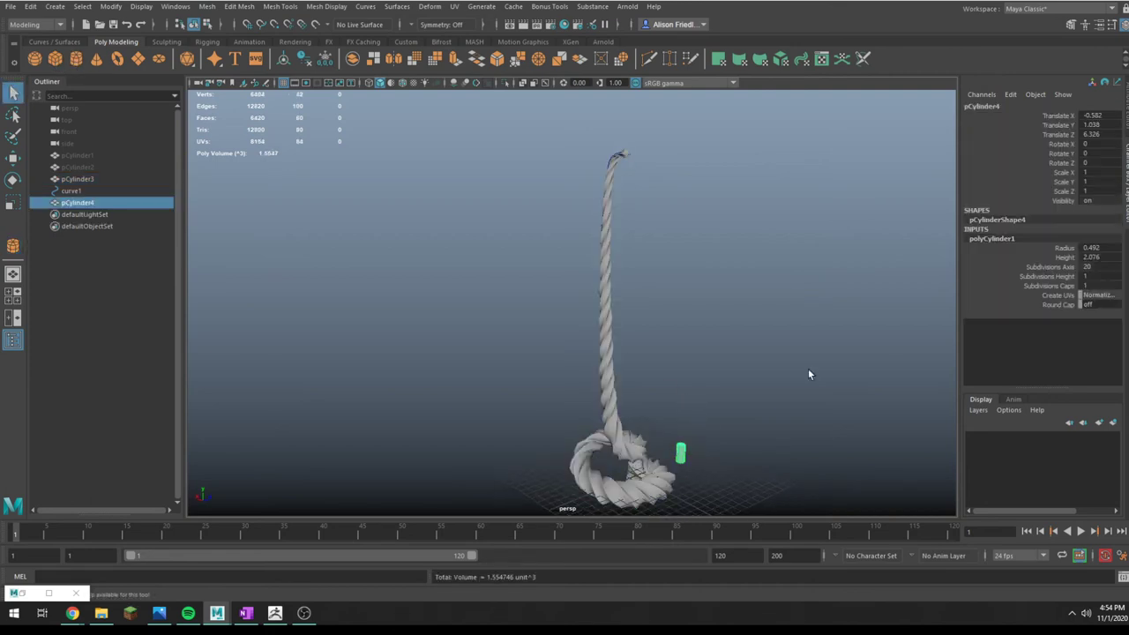
double_click(1085, 267)
type("12")
key("Tab")
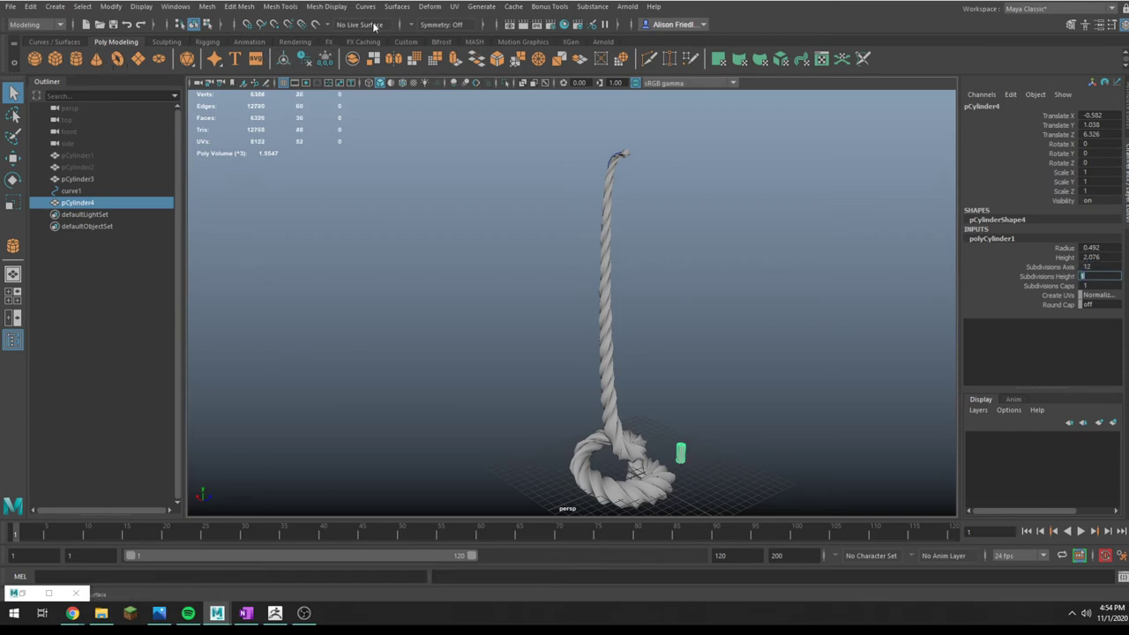
Create a MASH network from the new cylinder, then select and frame the MASH1_ReproMesh
left_click(475, 42)
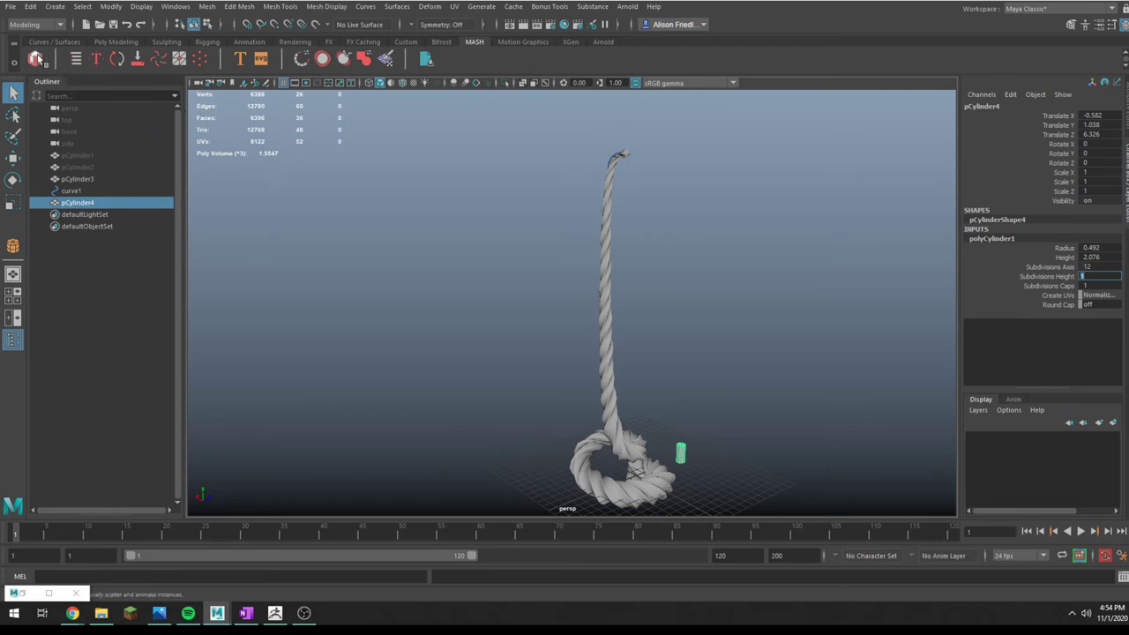
left_click(35, 58)
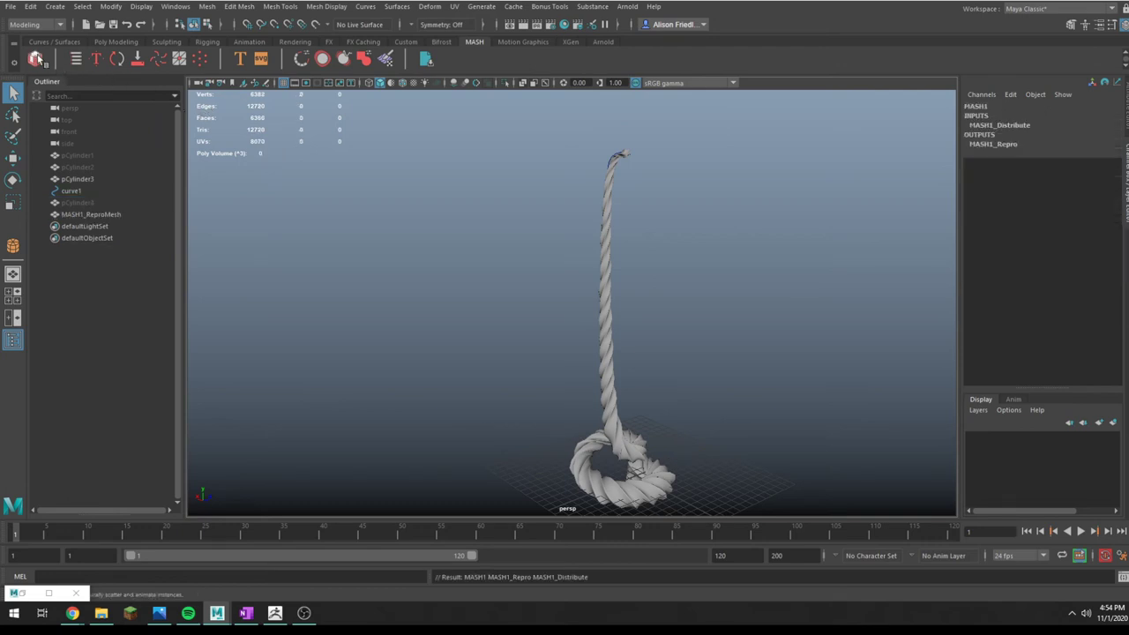
left_click(110, 219)
key("f")
scroll(841, 269, "down", 4)
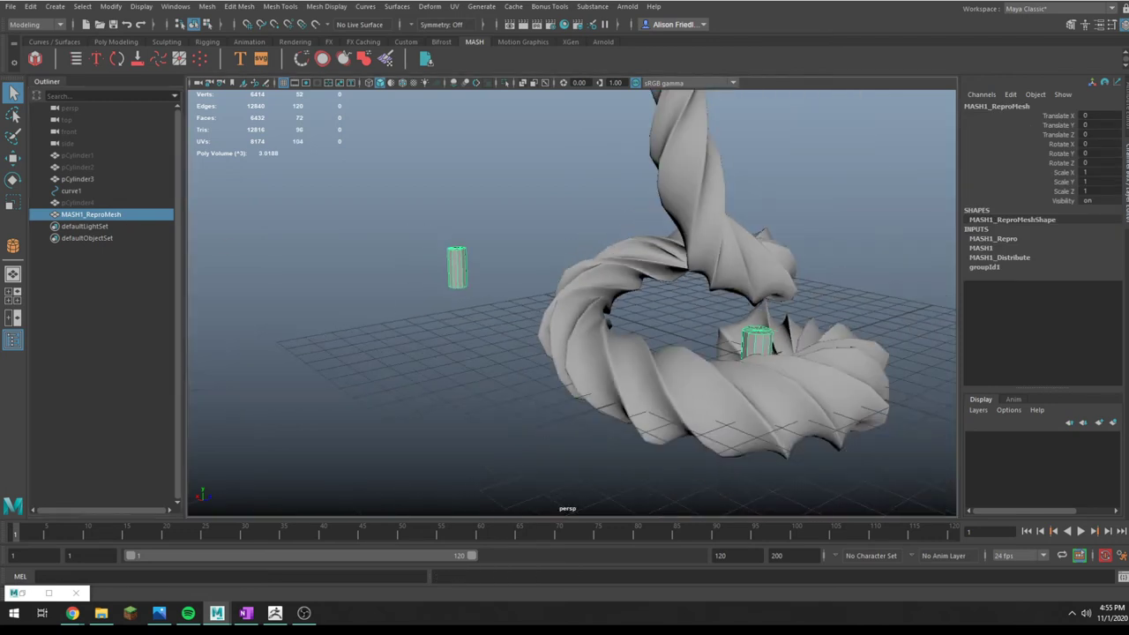
Open the MASH Editor and show the attributes of the MASH1_Distribute node
left_click(75, 59)
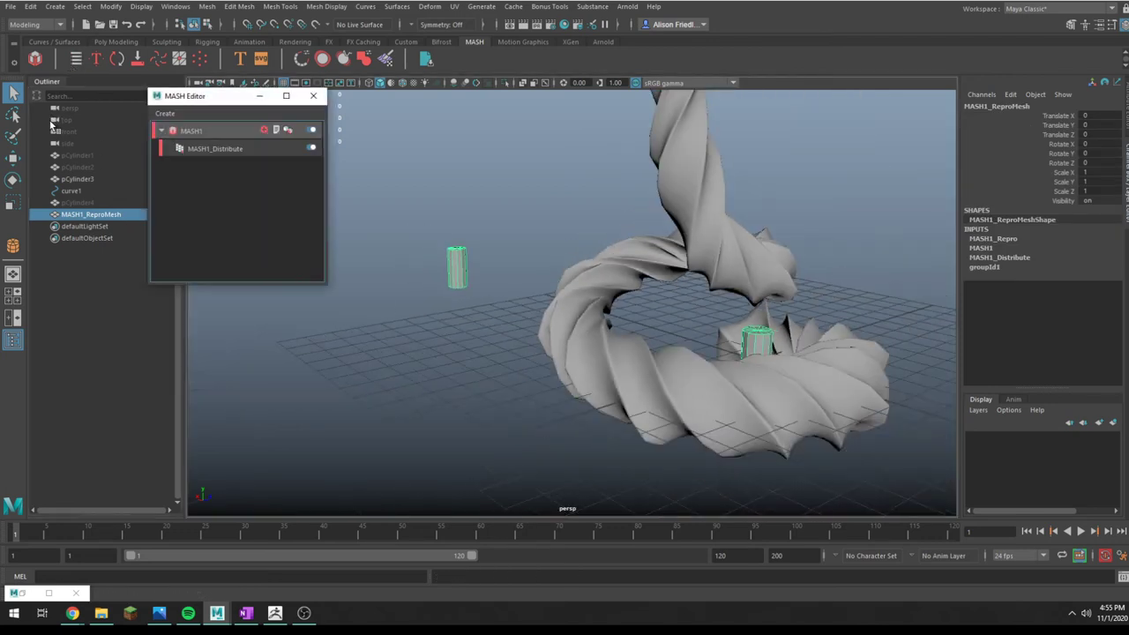
left_click(213, 150)
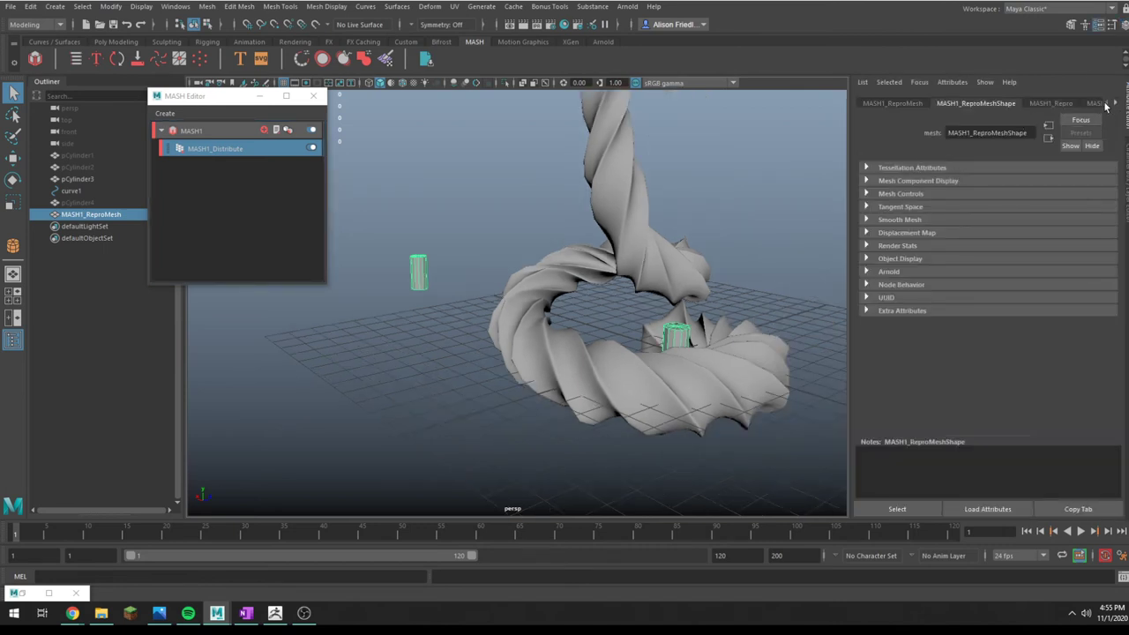
left_click(1091, 104)
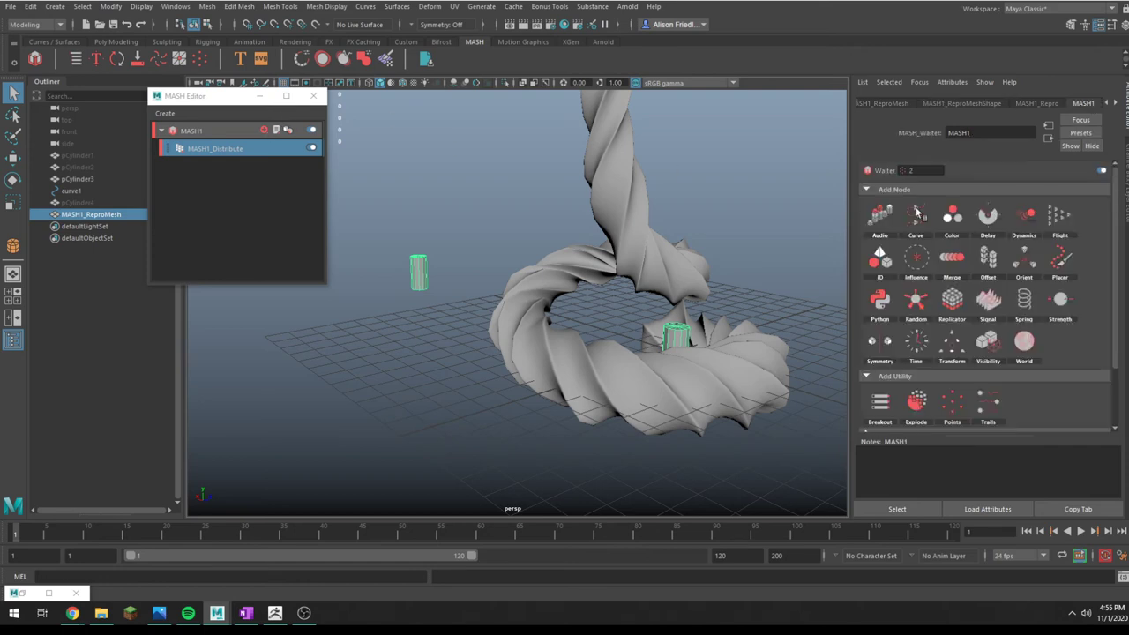
left_click(1115, 101)
left_click(1114, 102)
left_click(1114, 102)
left_click(947, 104)
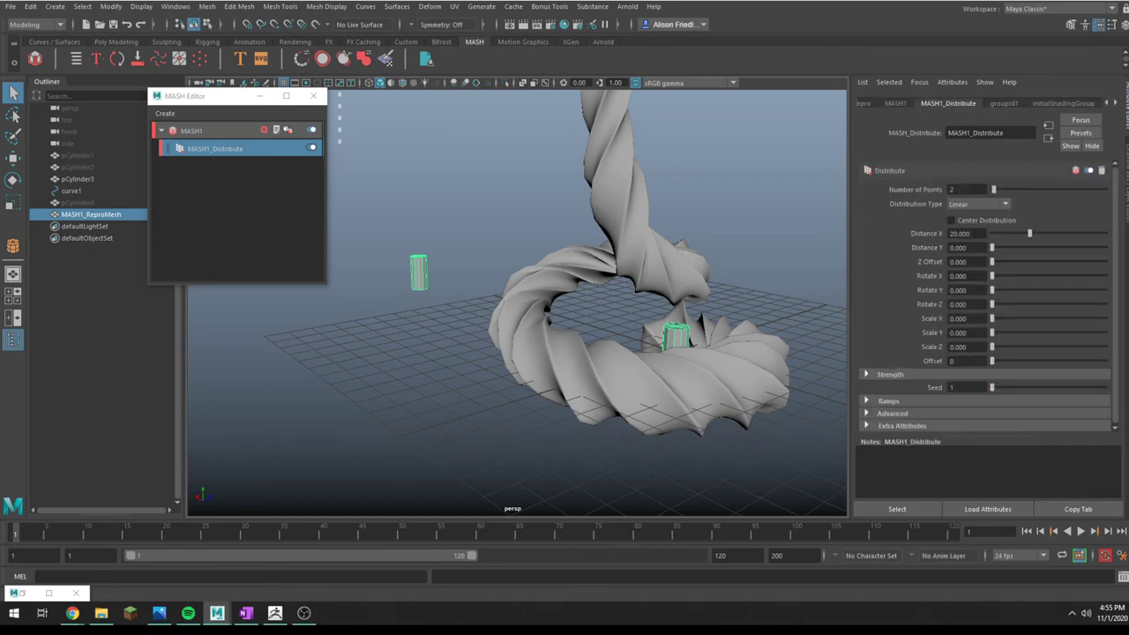
Set the Distribute node to 32 points, Distance X to 0, and the distribution type to Mesh
left_click_drag(996, 188, 1029, 190)
left_click_drag(1003, 233, 979, 233)
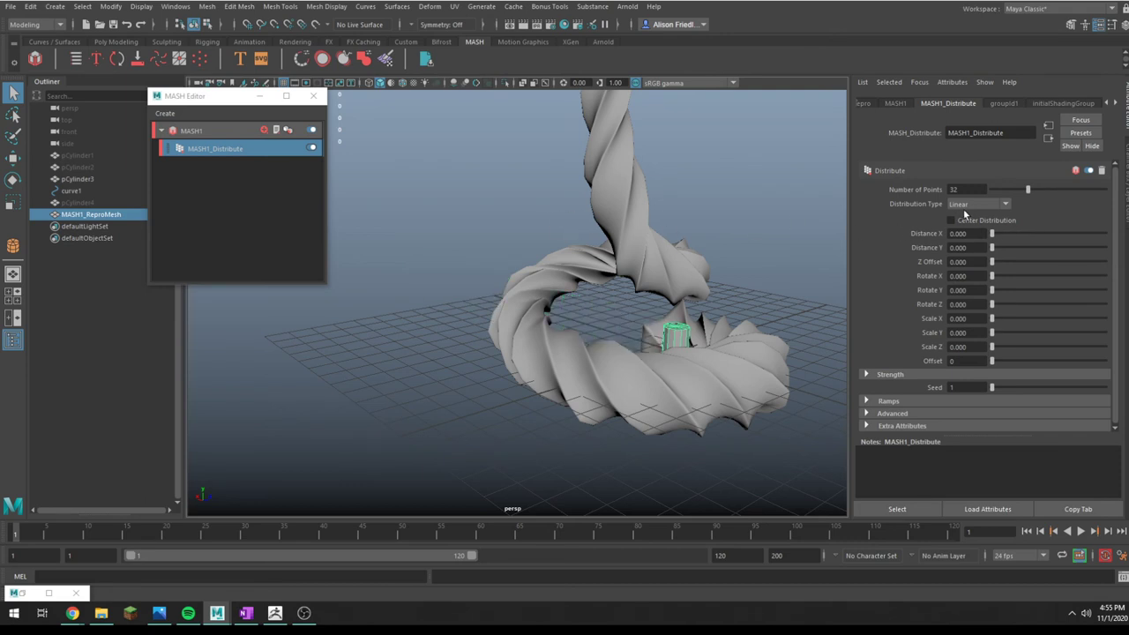
left_click(970, 205)
left_click(971, 253)
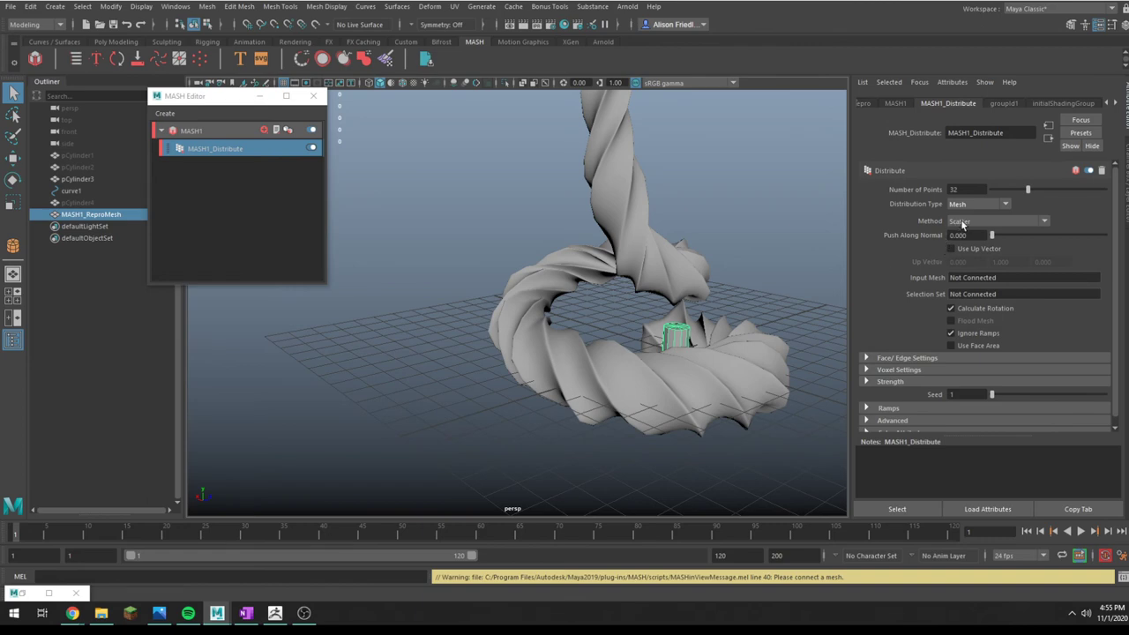
Connect the rope mesh pCylinder3 as the Distribute node's Input Mesh, and clear the selection
left_click(960, 223)
left_click(883, 269)
left_click(618, 220)
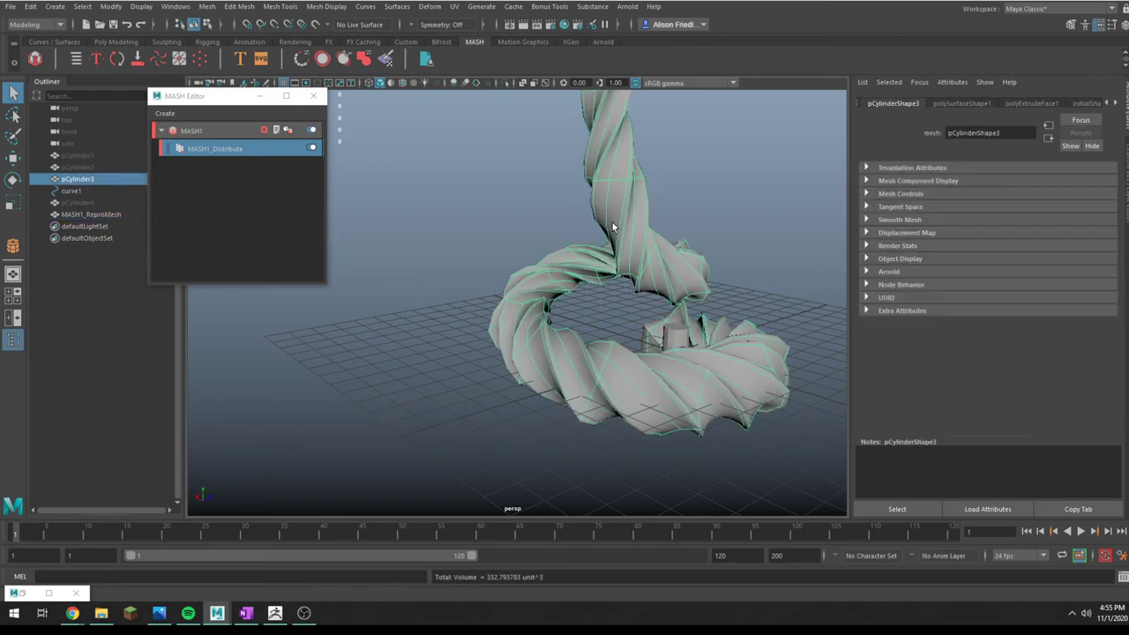
left_click(201, 150)
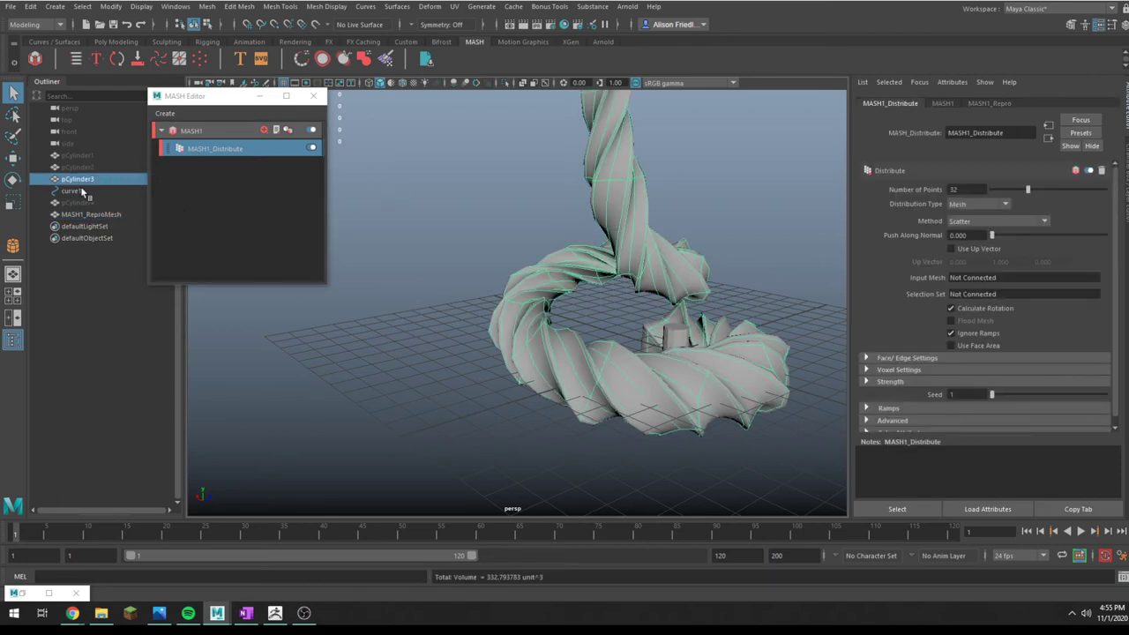
middle_click_drag(74, 181, 1065, 297)
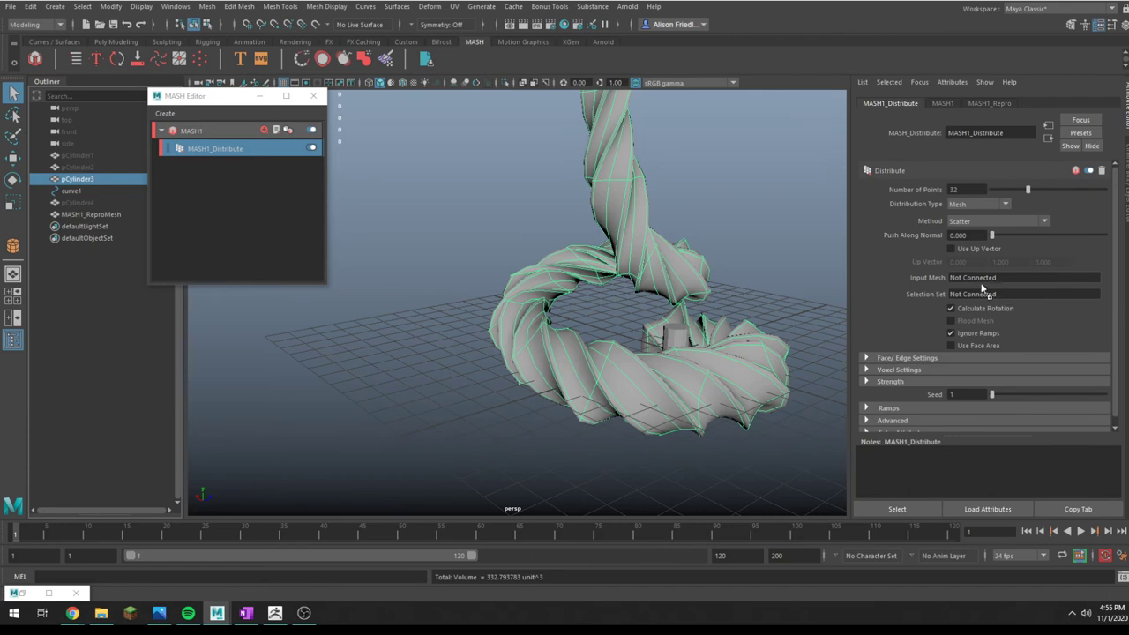
middle_click_drag(982, 288, 974, 281)
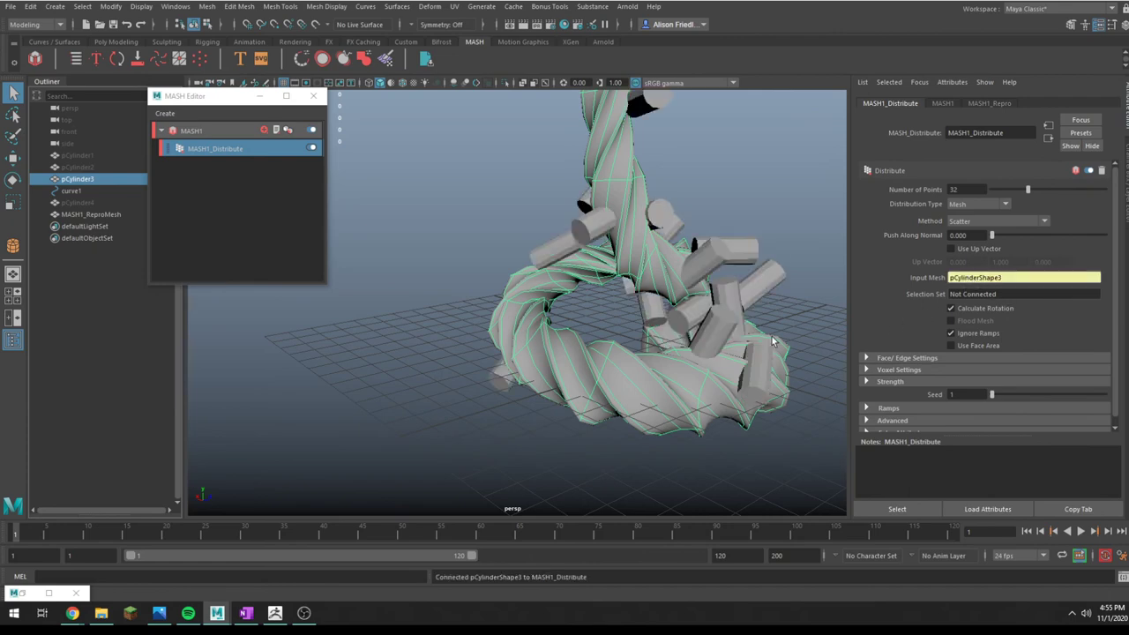
scroll(579, 370, "down", 5)
left_click_drag(671, 294, 572, 280, "alt")
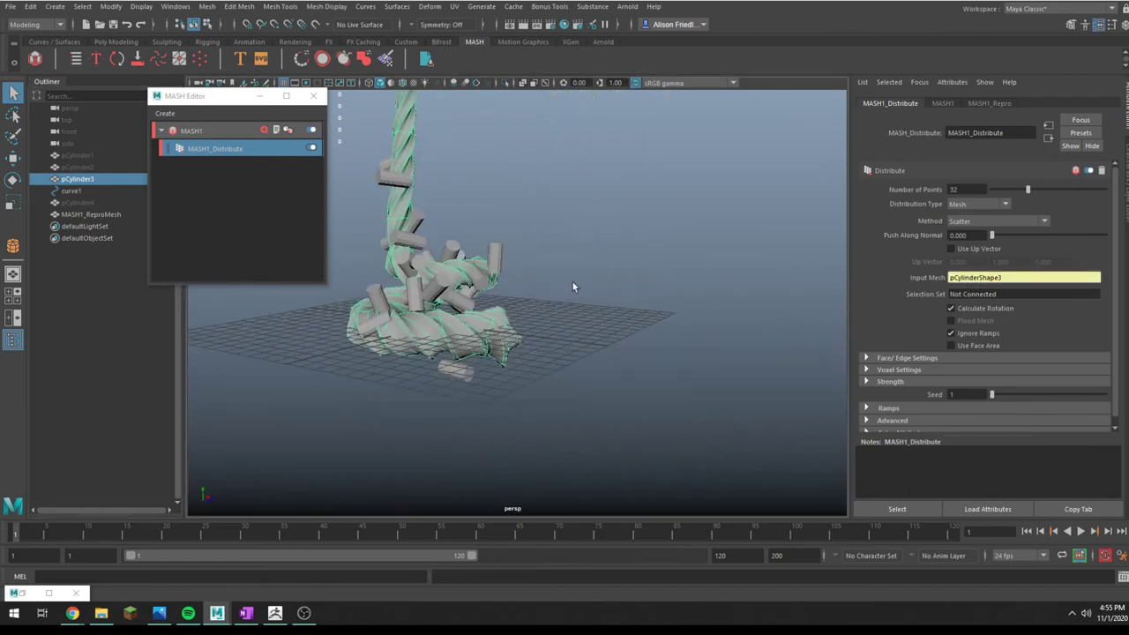
middle_click_drag(572, 280, 716, 334, "alt")
left_click_drag(716, 334, 775, 252, "alt")
left_click(775, 250)
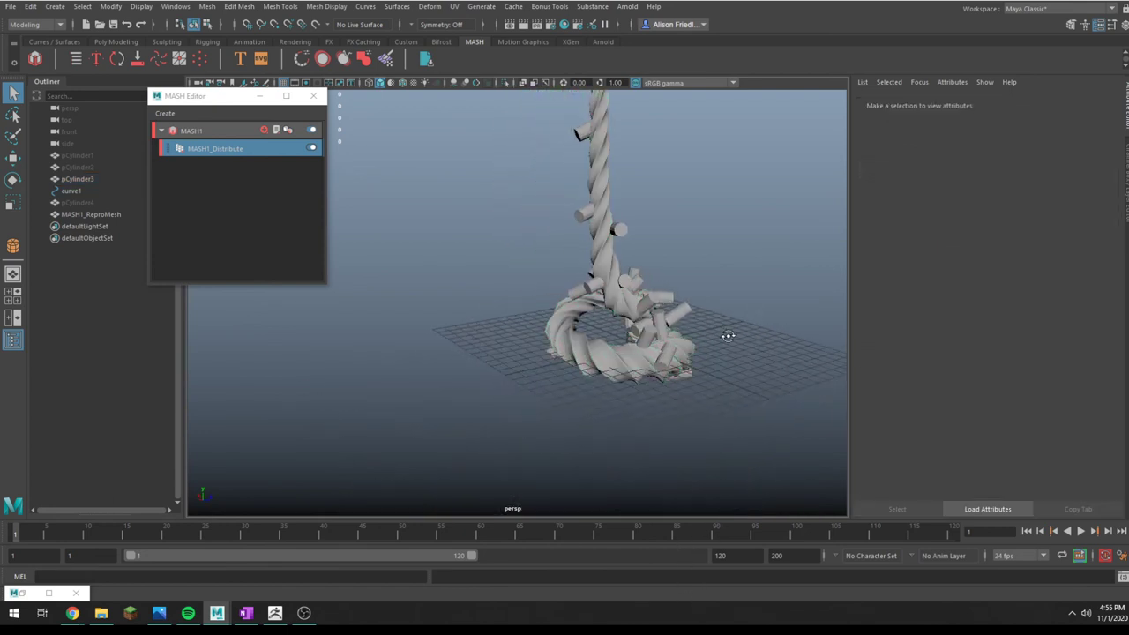
Assign a new Blinn material to the scattered cylinders of MASH1_ReproMesh
left_click_drag(727, 336, 763, 339, "alt")
left_click(659, 280)
right_click_drag(658, 279, 646, 583)
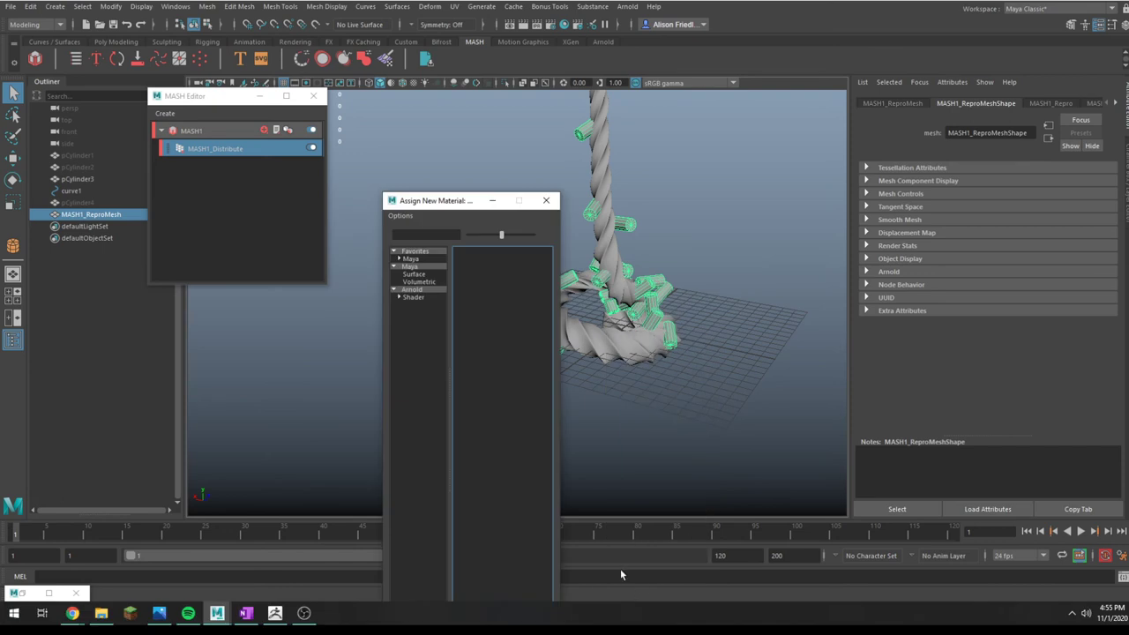
left_click(410, 266)
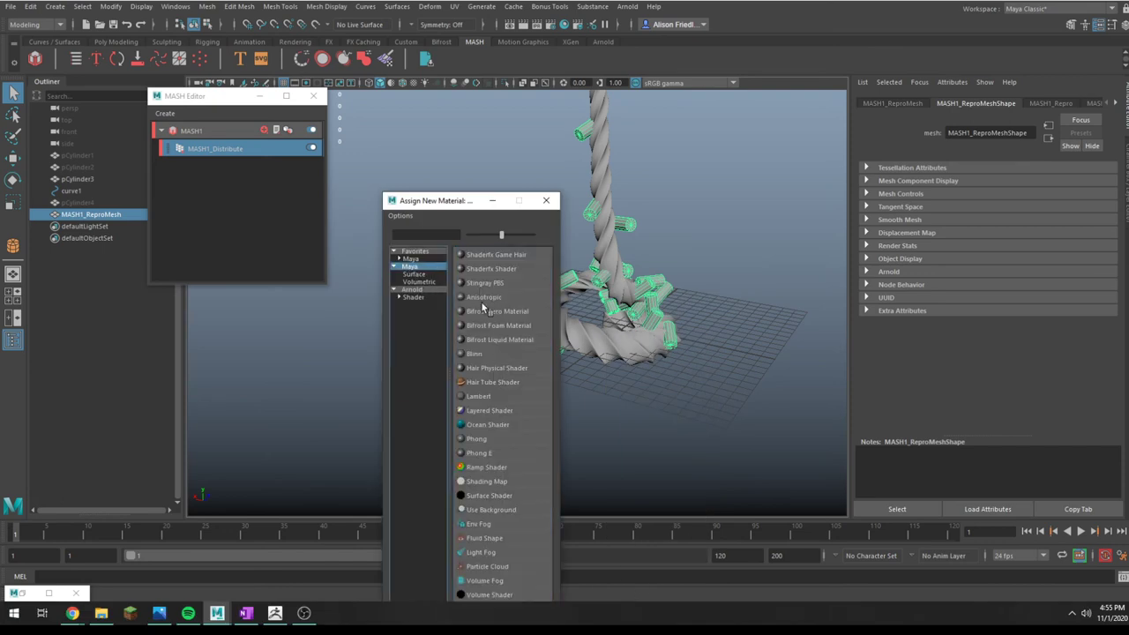
left_click(477, 353)
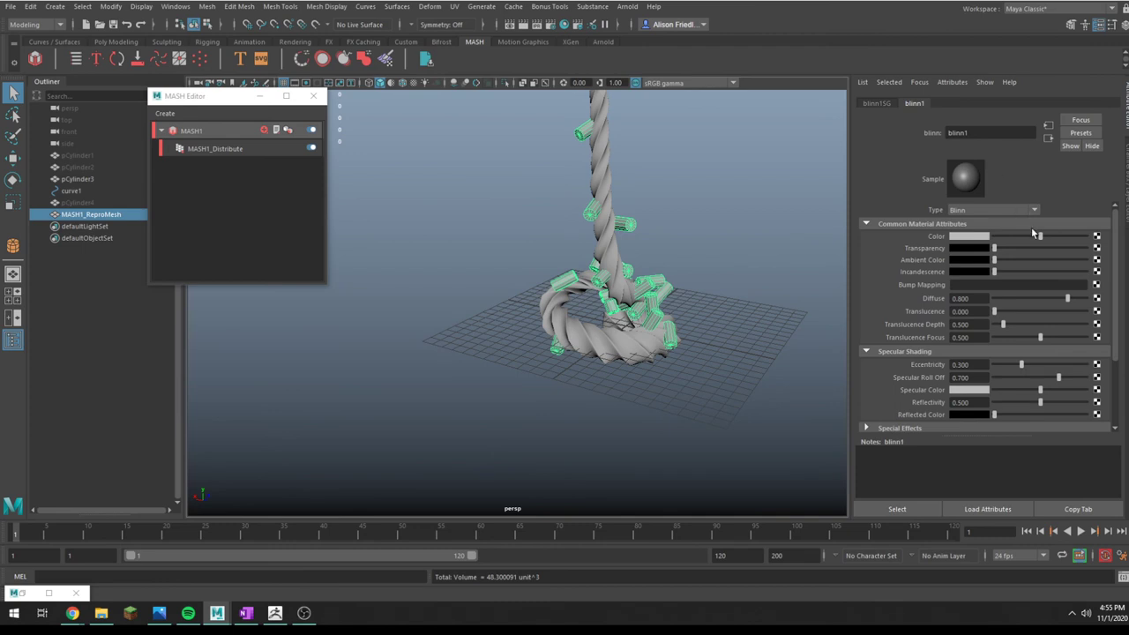
Set the new Blinn material's color to bright cyan and deselect the scattered cylinders
left_click(983, 241)
left_click(979, 204)
left_click(734, 191)
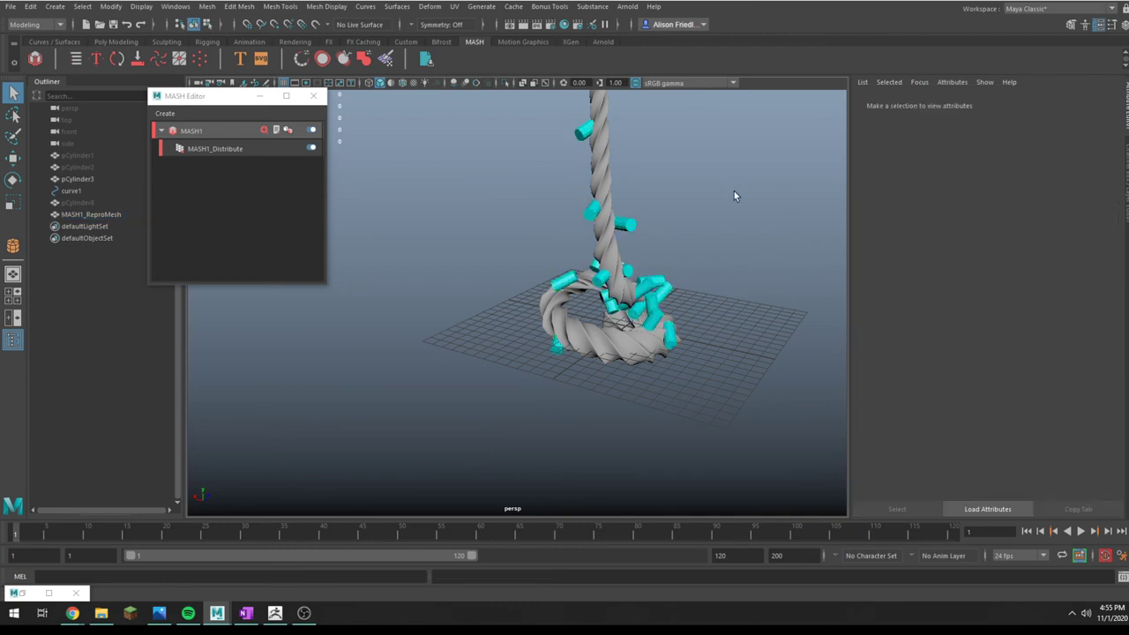
left_click_drag(677, 453, 712, 379, "alt")
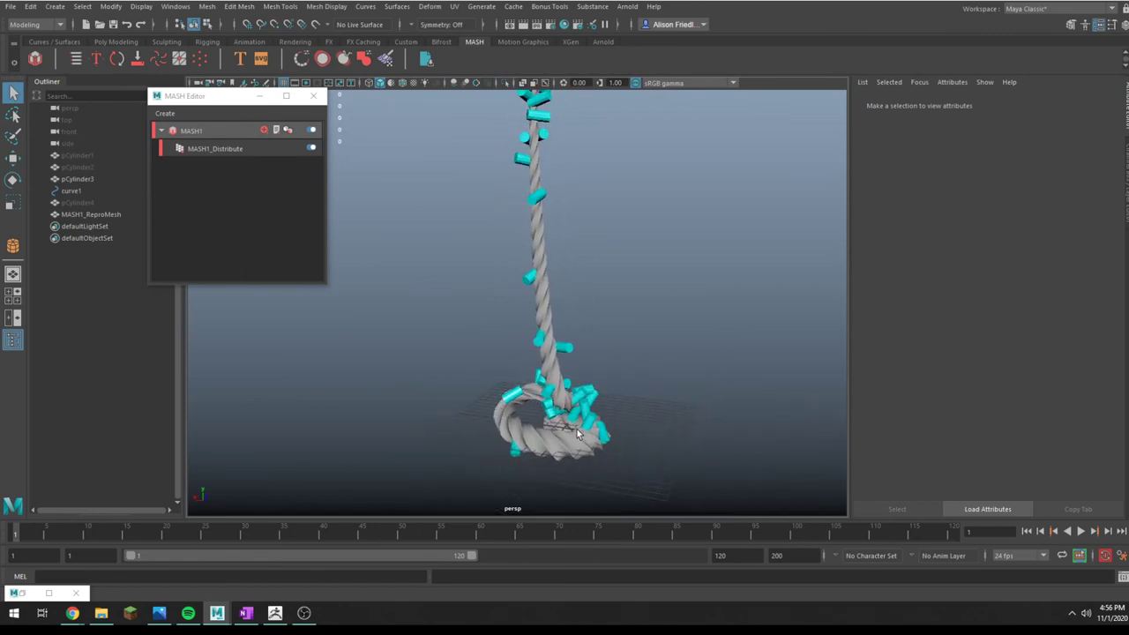
Try the Vertex and Edge methods on the MASH1_Distribute node, and return the method to Scatter
left_click(216, 149)
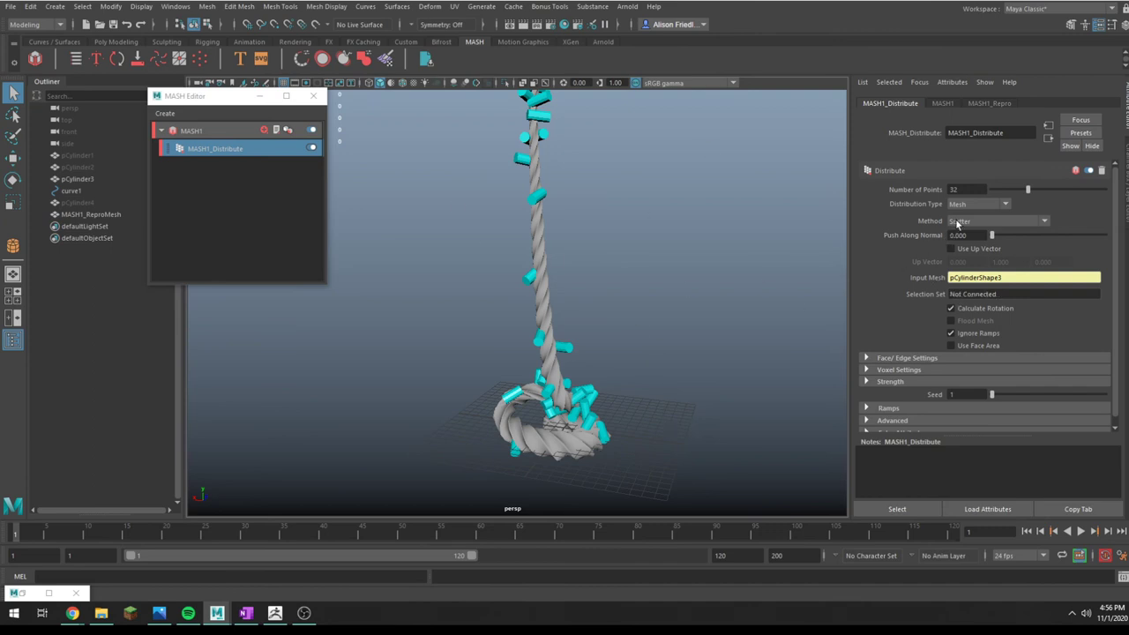
left_click(1020, 223)
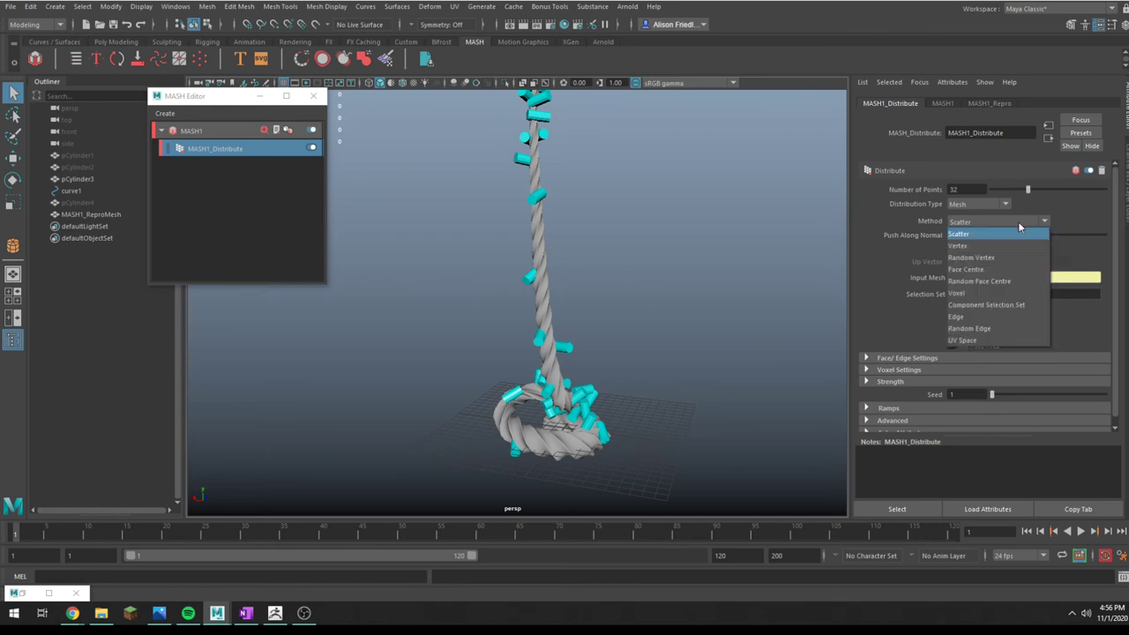
left_click(973, 248)
scroll(592, 477, "up", 2)
scroll(592, 474, "down", 1)
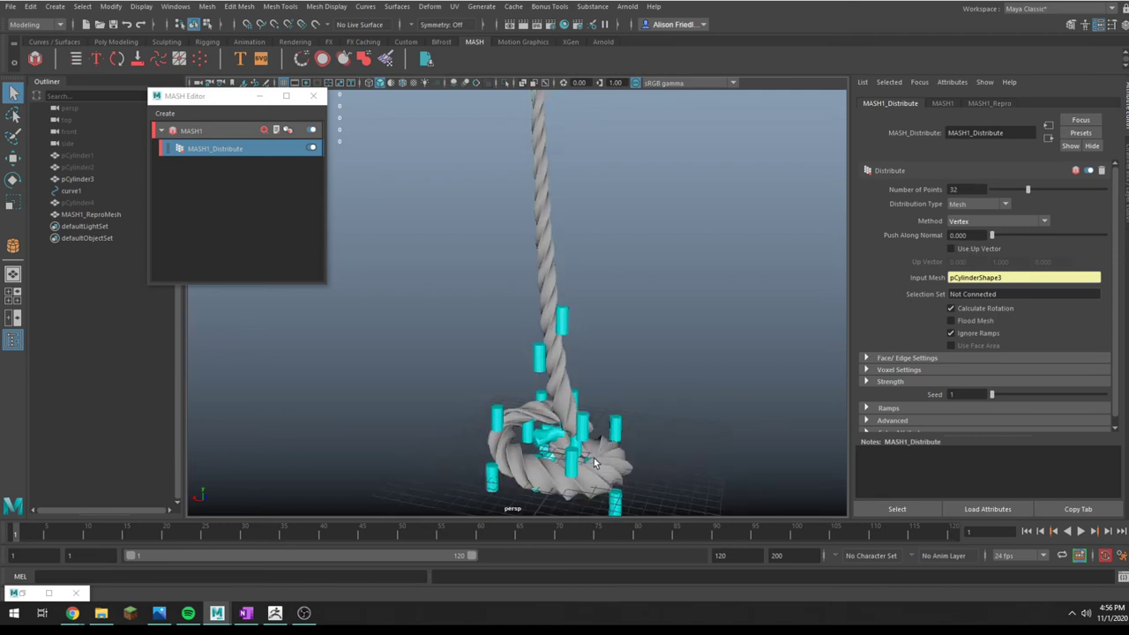
left_click(971, 221)
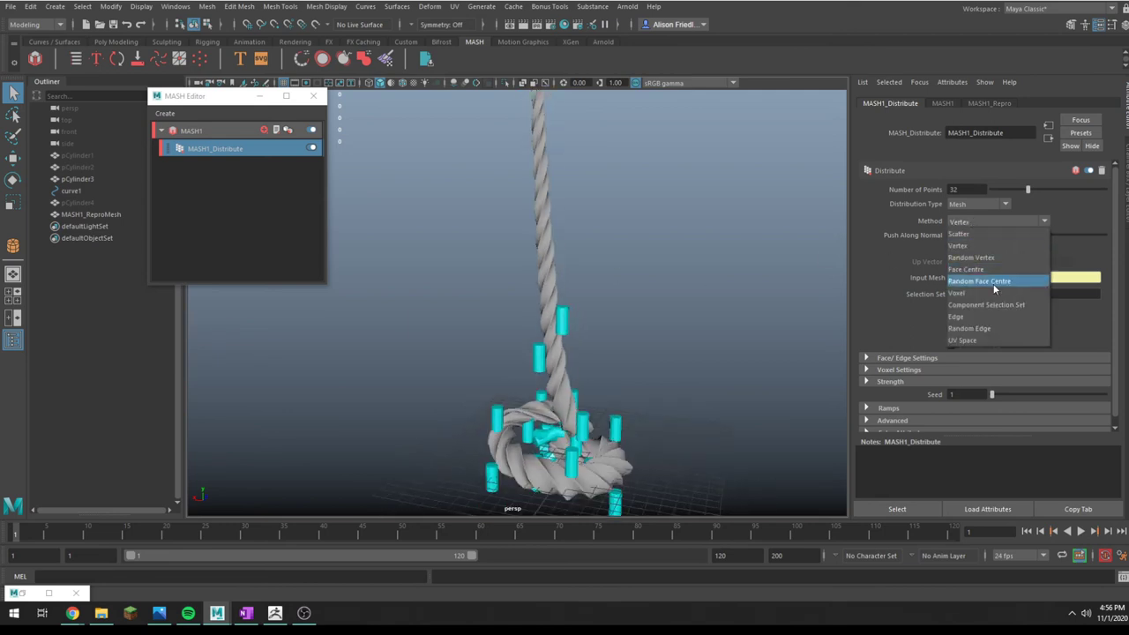
left_click(956, 316)
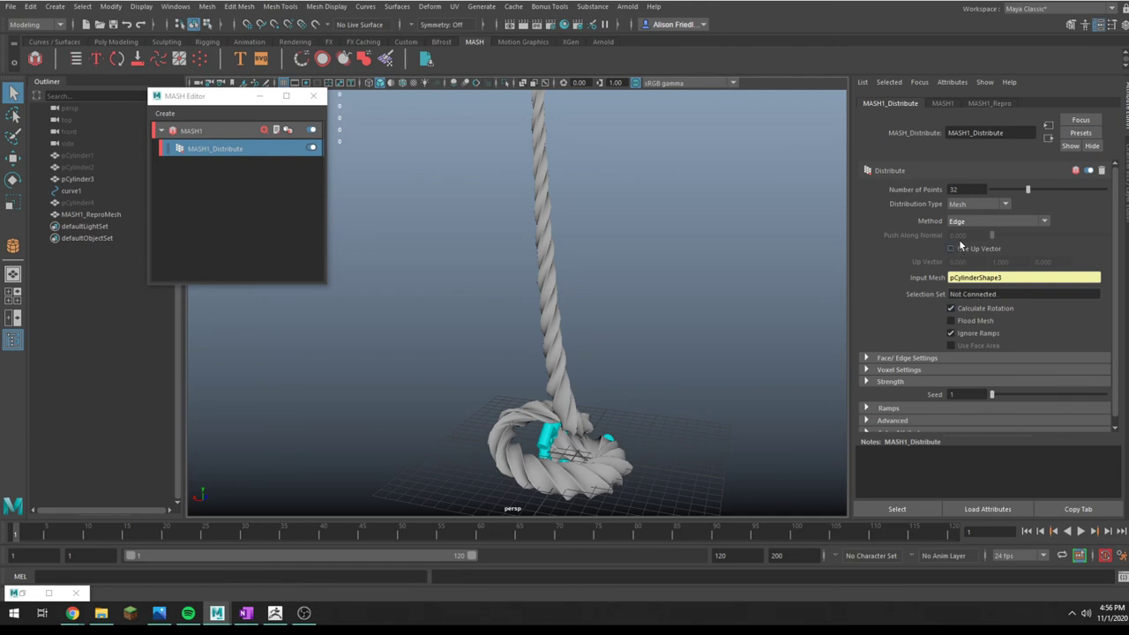
left_click(968, 221)
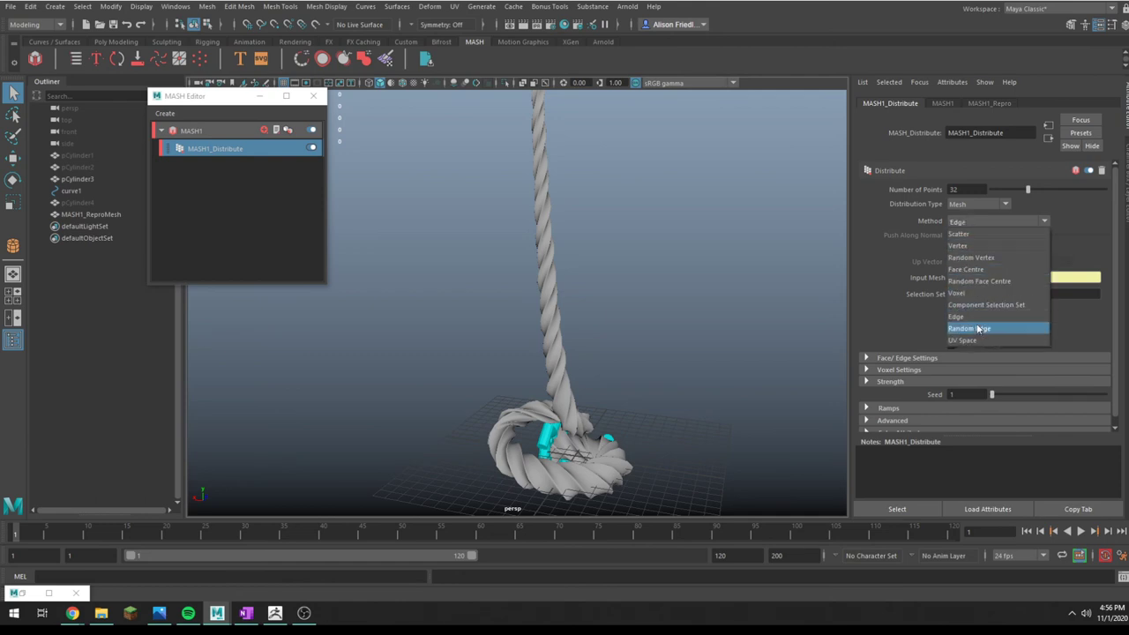
left_click(971, 234)
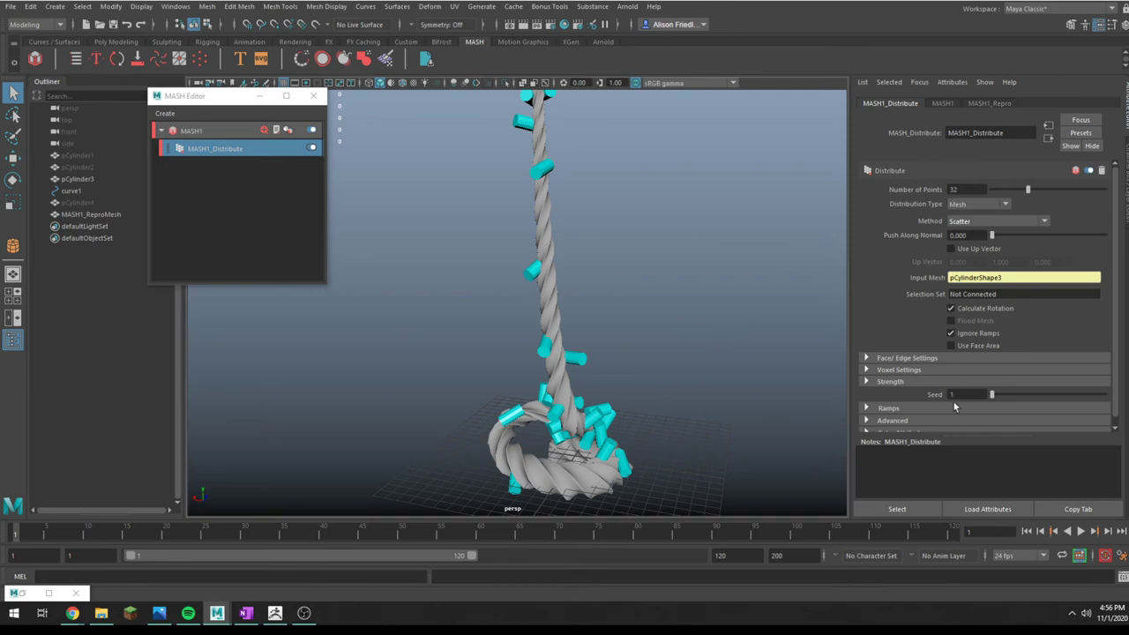
Compare the cylinders' orientation with Calculate Rotation on and off, leaving it off
left_click(978, 309)
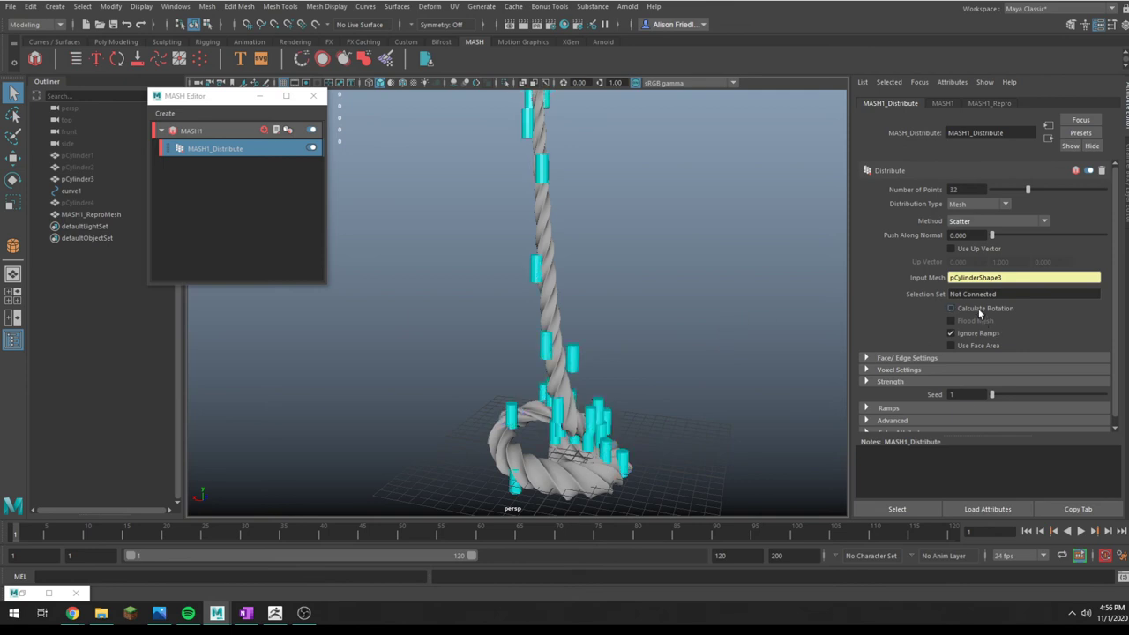
left_click(978, 308)
left_click(978, 308)
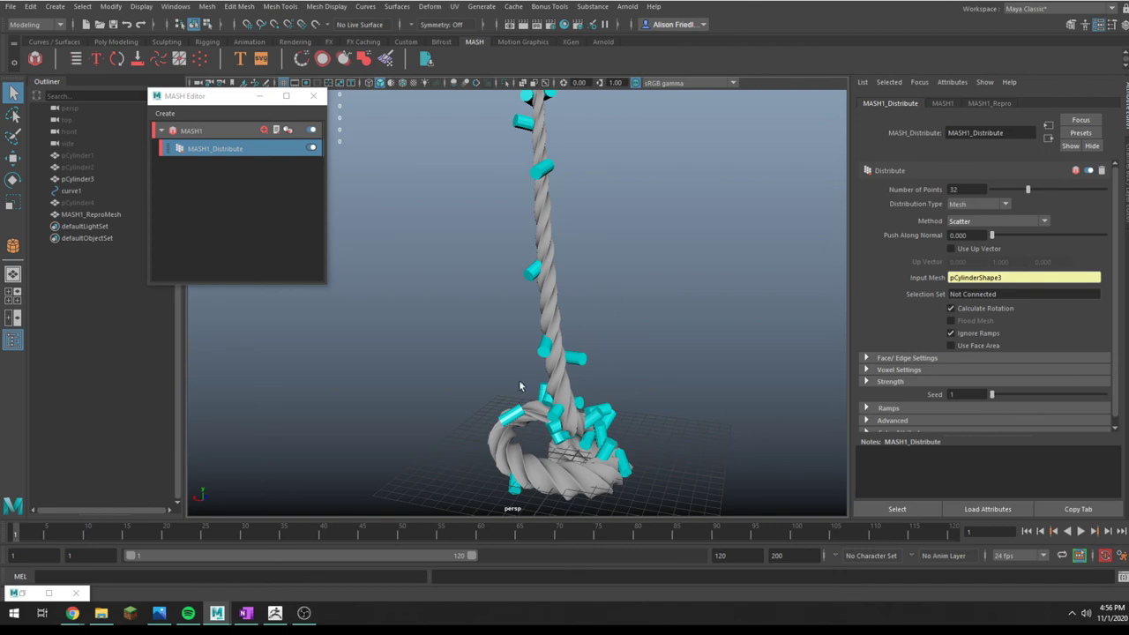
left_click(986, 306)
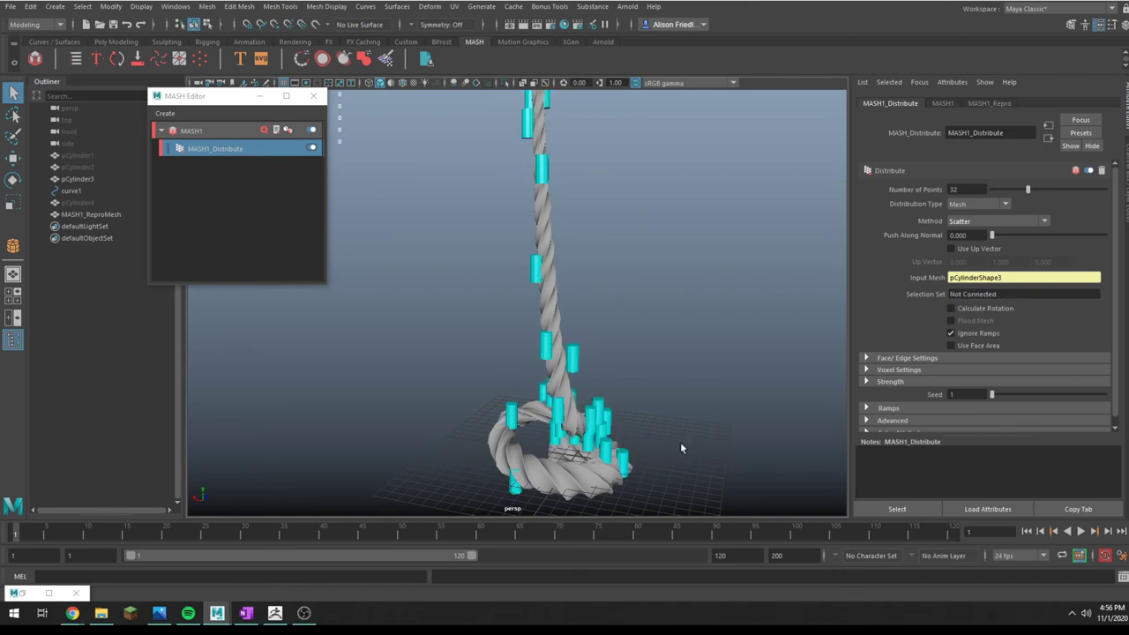
Enable Calculate Rotation on the MASH1_Distribute node and add a Random node to the MASH1 network
left_click(968, 307)
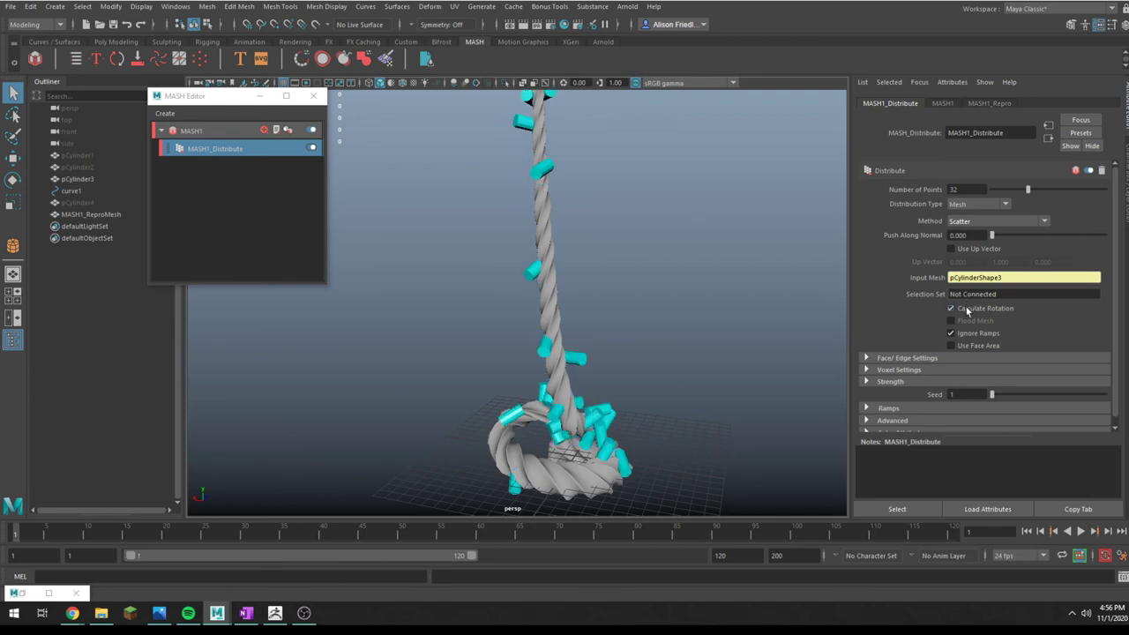
scroll(920, 366, "down", 1)
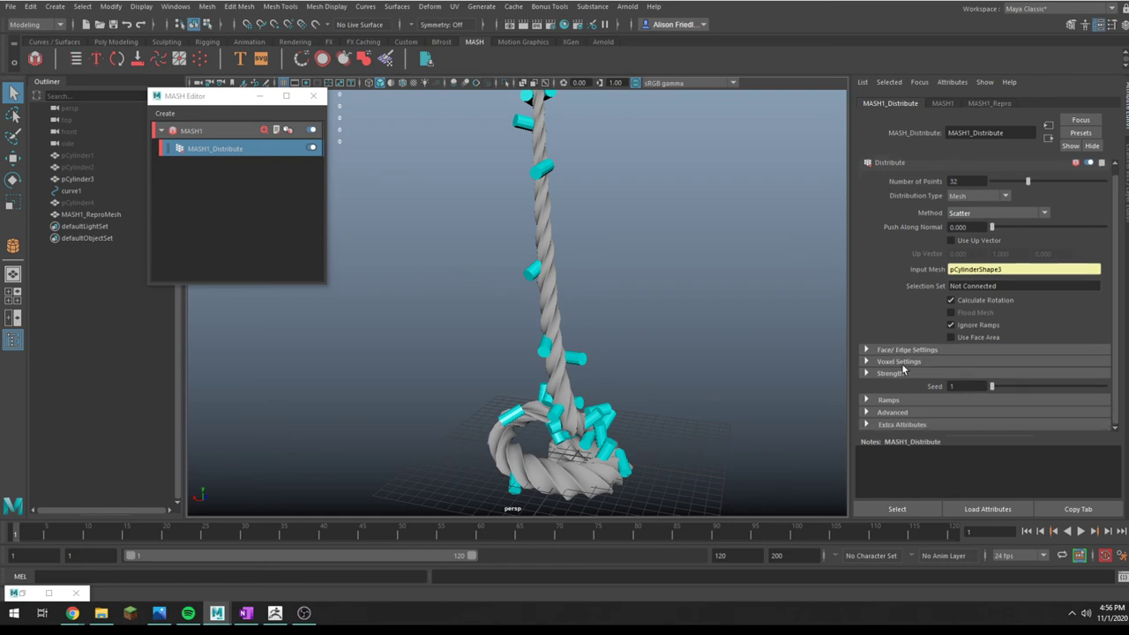
left_click(196, 132)
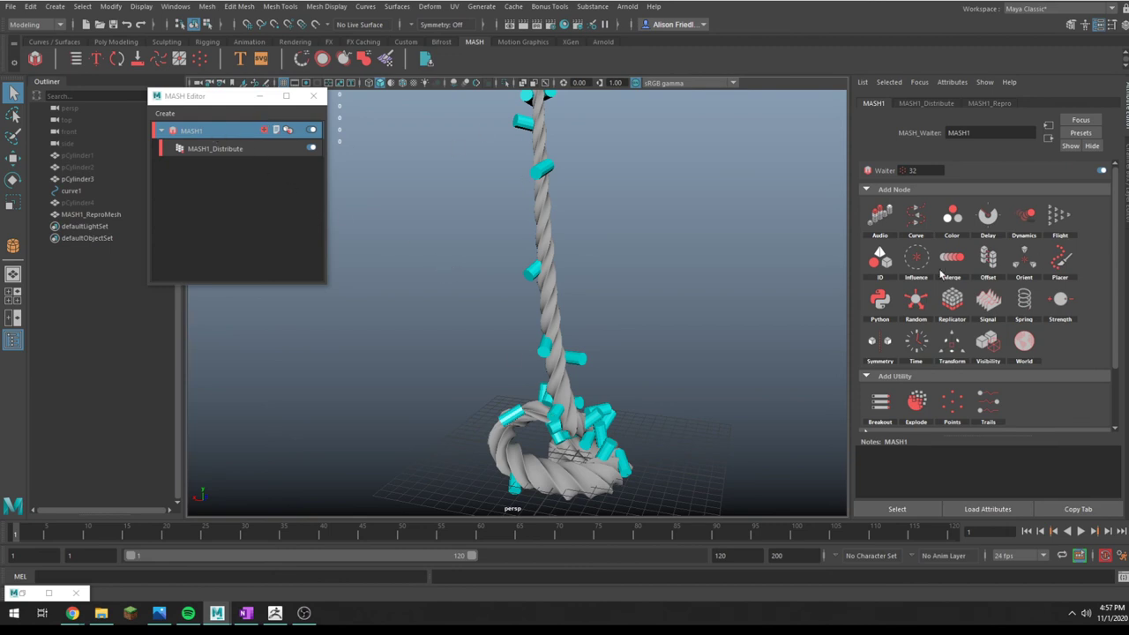
left_click(932, 306)
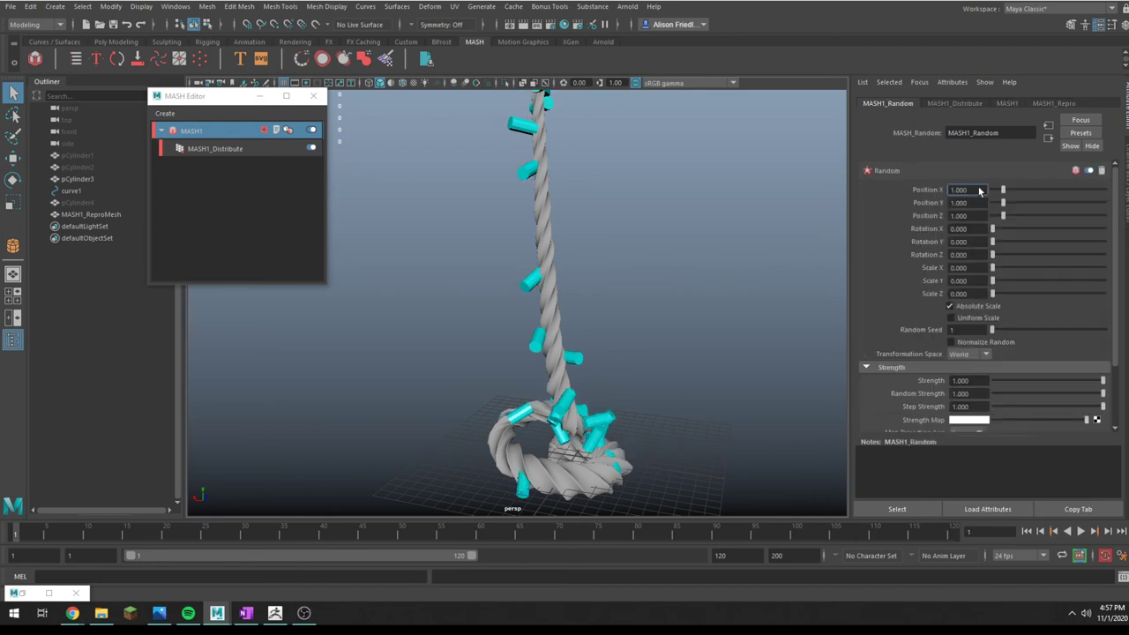
Set the Random node's Position X, Y and Z to 0, Rotation X to about 165.6, and Rotation Y and Z to 180
type("0")
key("Return")
left_click_drag(1002, 202, 1095, 229)
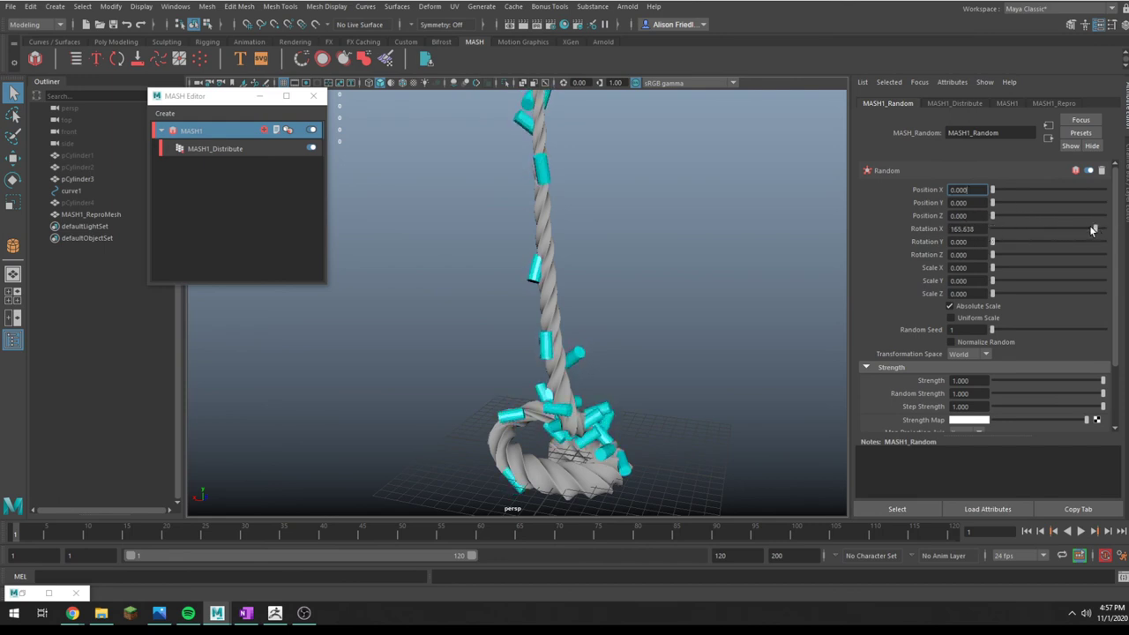
left_click_drag(992, 241, 1113, 256)
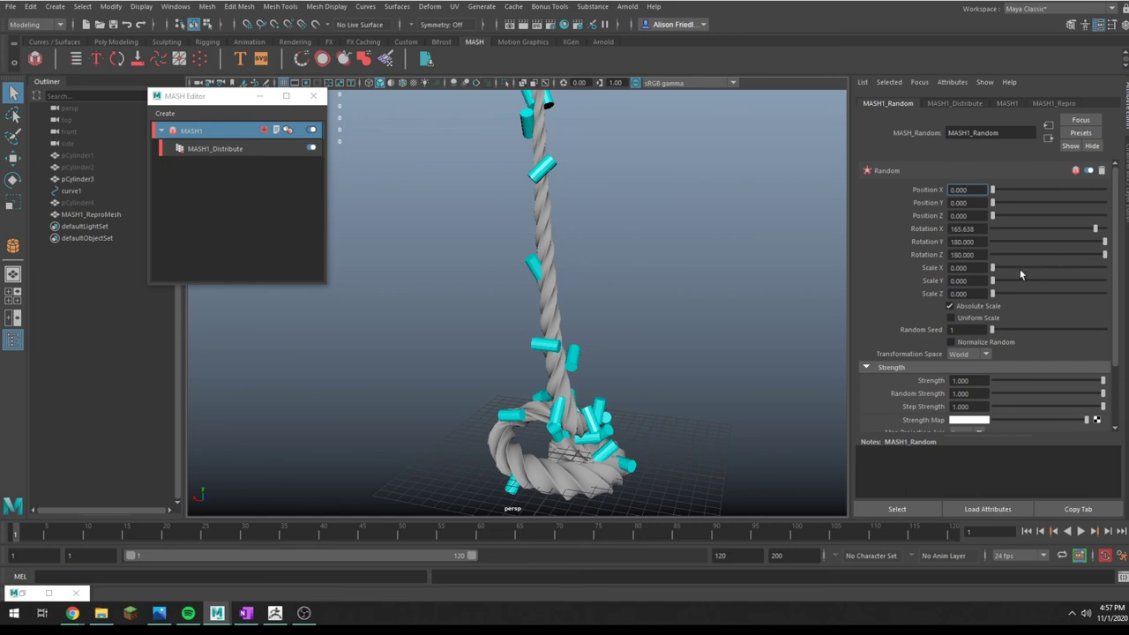
Randomize the cylinders' size with Uniform Scale enabled and Scale X at 1.17, and set the Random Seed to 35
left_click_drag(993, 268, 1029, 268)
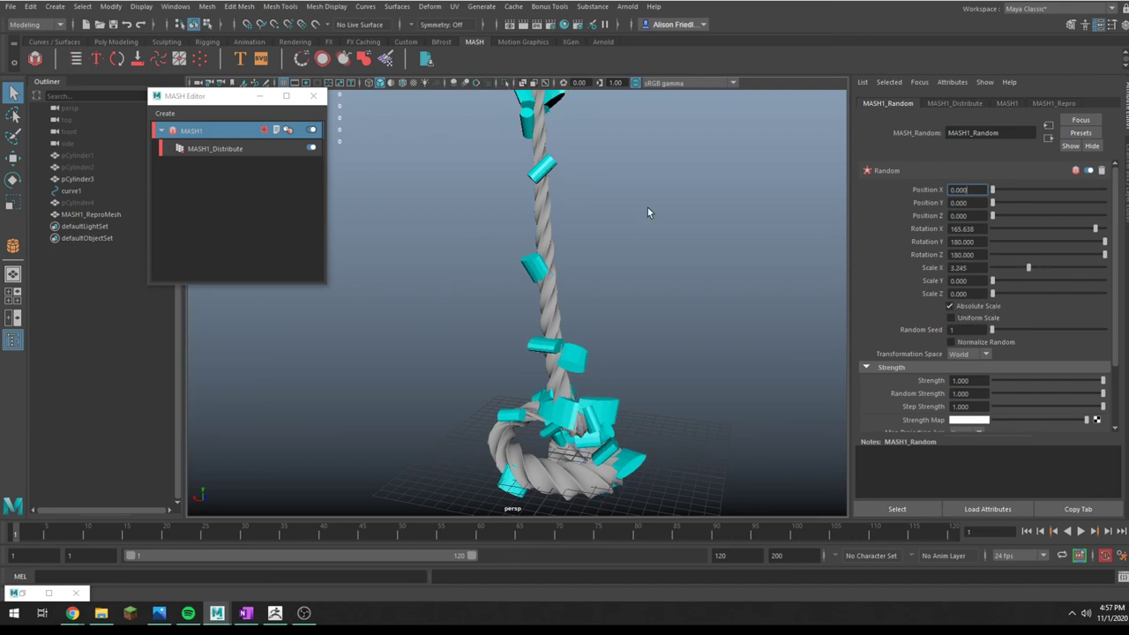
scroll(570, 154, "down", 3)
scroll(559, 153, "up", 2)
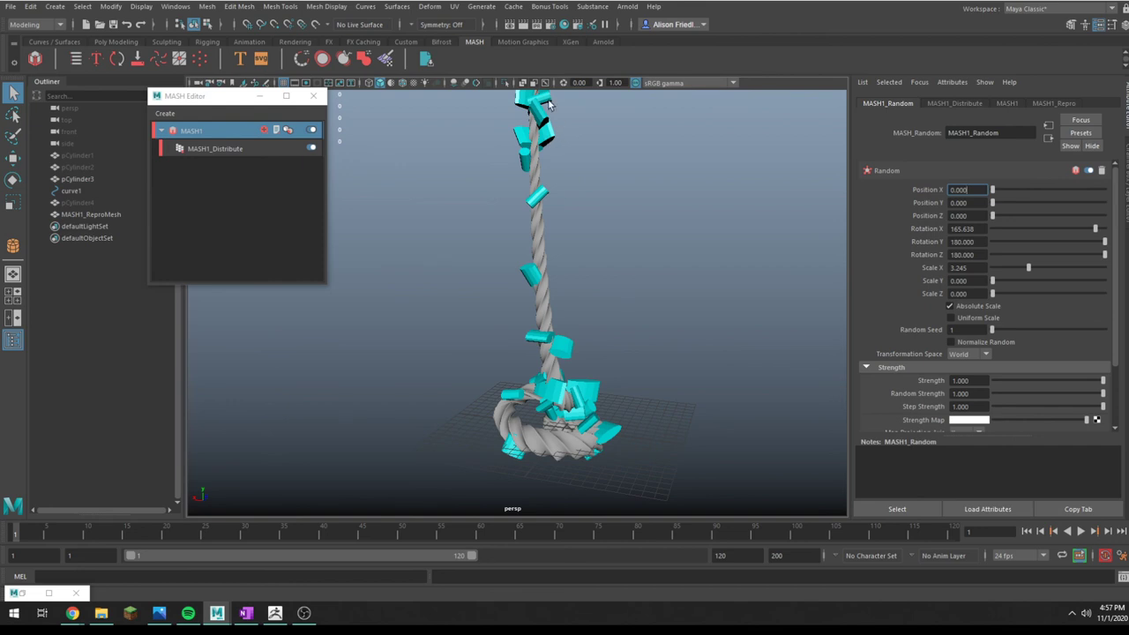
left_click(957, 319)
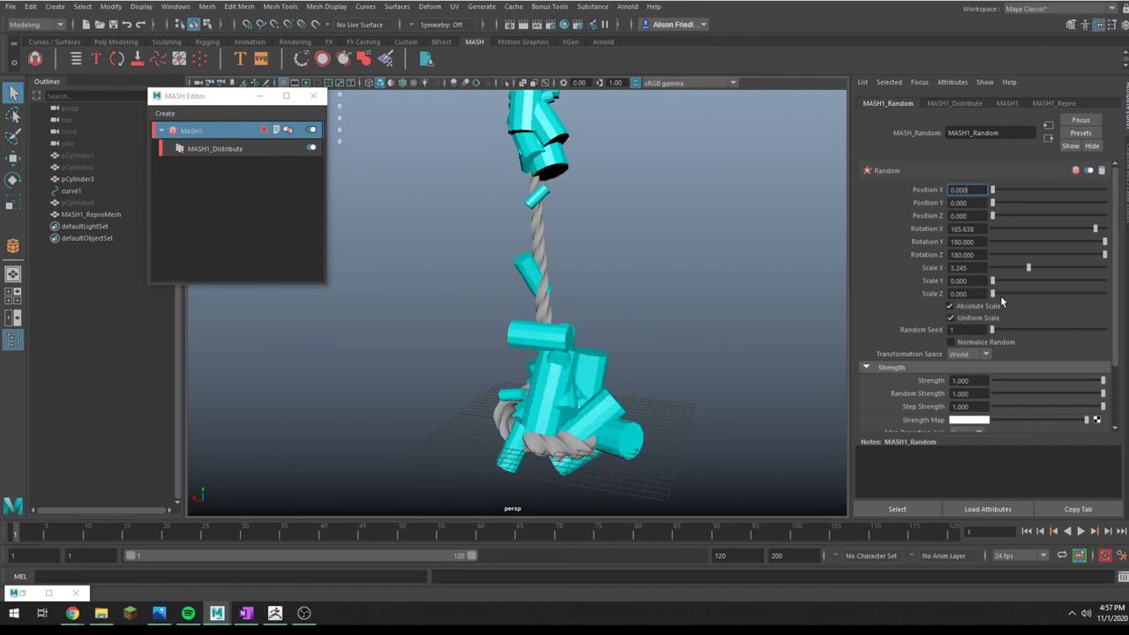
mouse_move(1026, 269)
left_mouse_down()
mouse_move(987, 268)
mouse_move(1005, 269)
left_mouse_up()
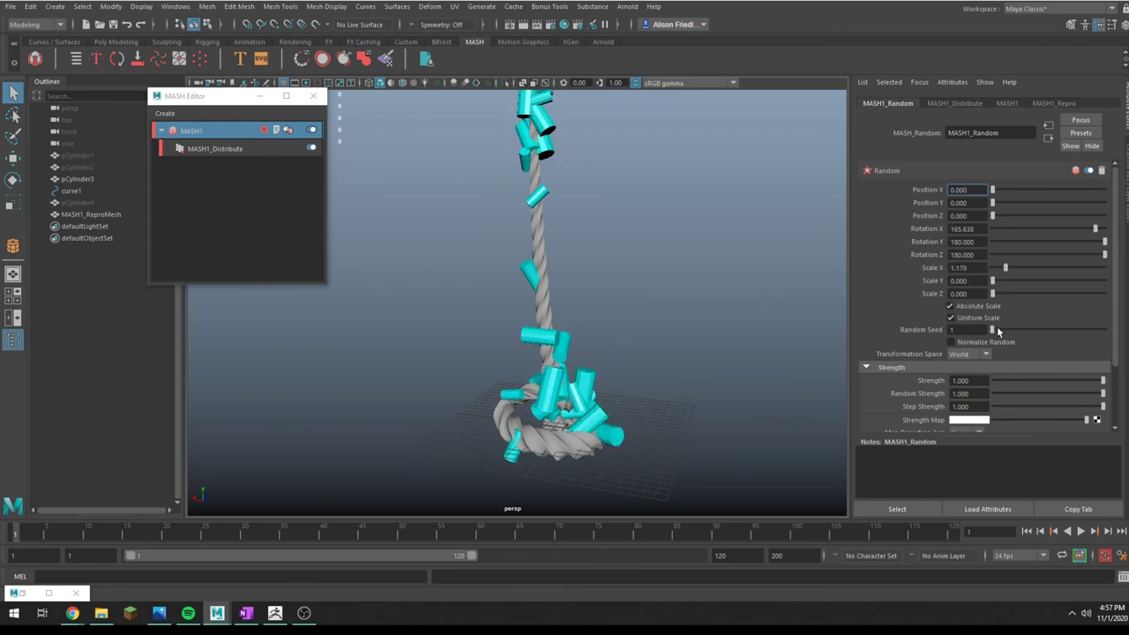
left_click_drag(997, 330, 1030, 332)
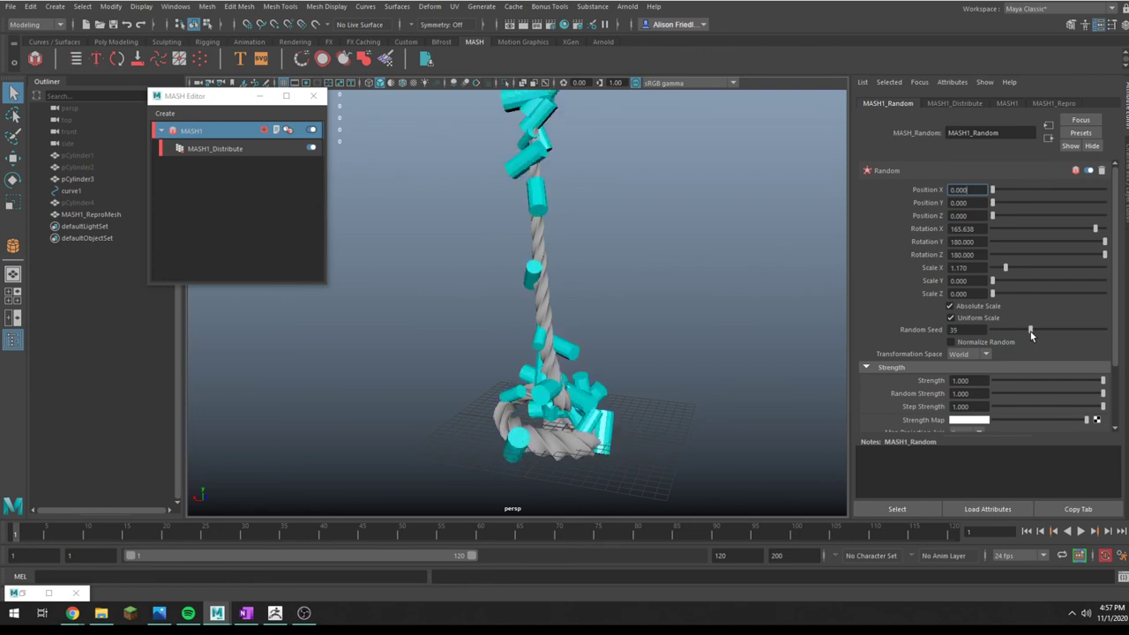
Try reducing the Random node's Strength to 0, and restore it to 1
scroll(1023, 332, "down", 3)
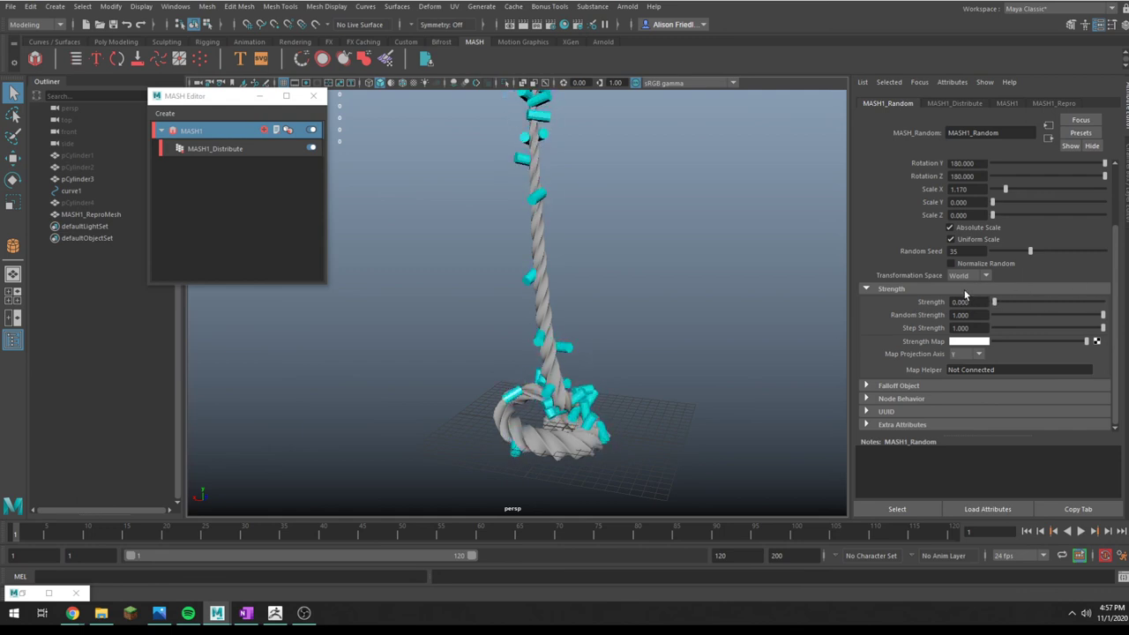
left_click_drag(1103, 301, 964, 305)
left_click_drag(1052, 307, 973, 291)
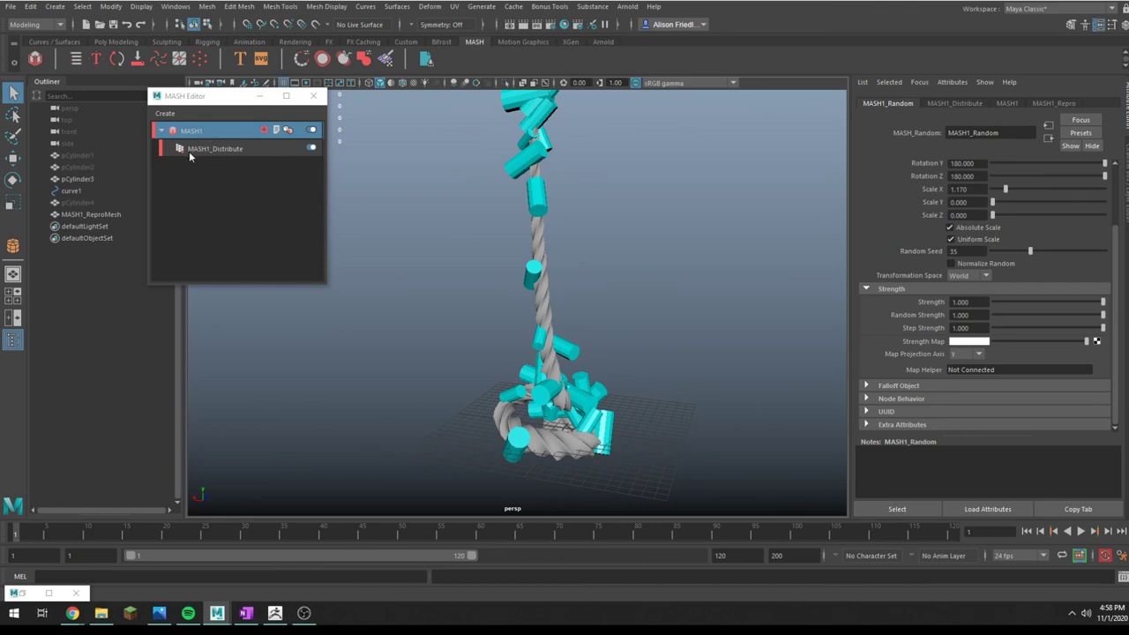
Duplicate the rope mesh and move the copy sideways, clear of the scattered cylinders
left_click(547, 310)
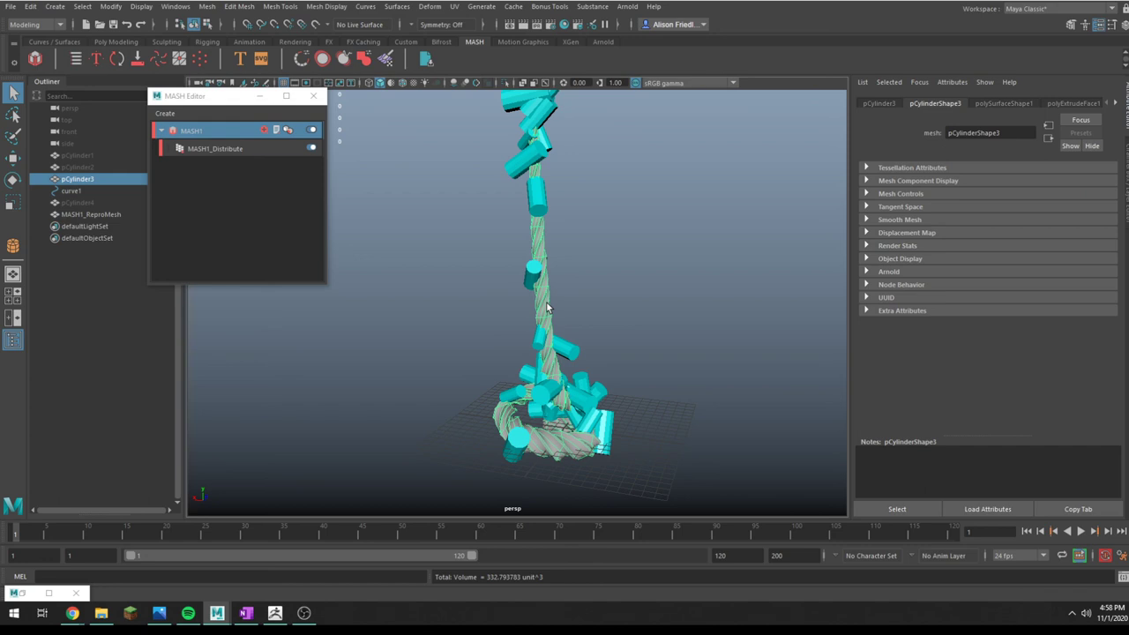
scroll(547, 306, "up", 4)
key("ctrl+d")
scroll(616, 355, "down", 5)
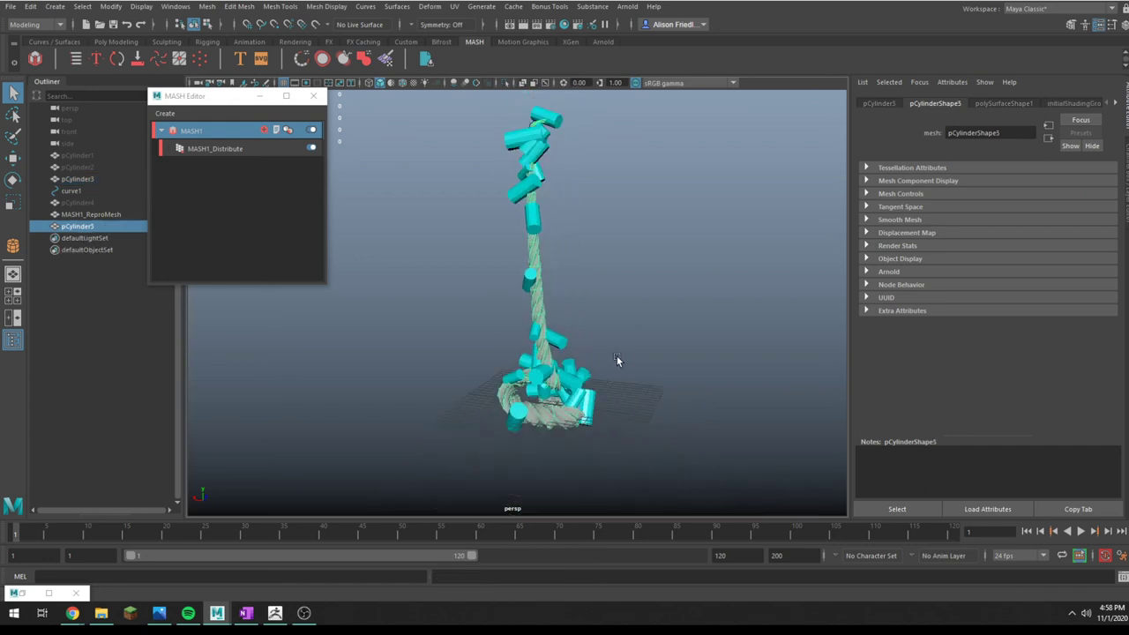
key("w")
left_click_drag(487, 397, 247, 385)
middle_click_drag(462, 411, 657, 415, "alt")
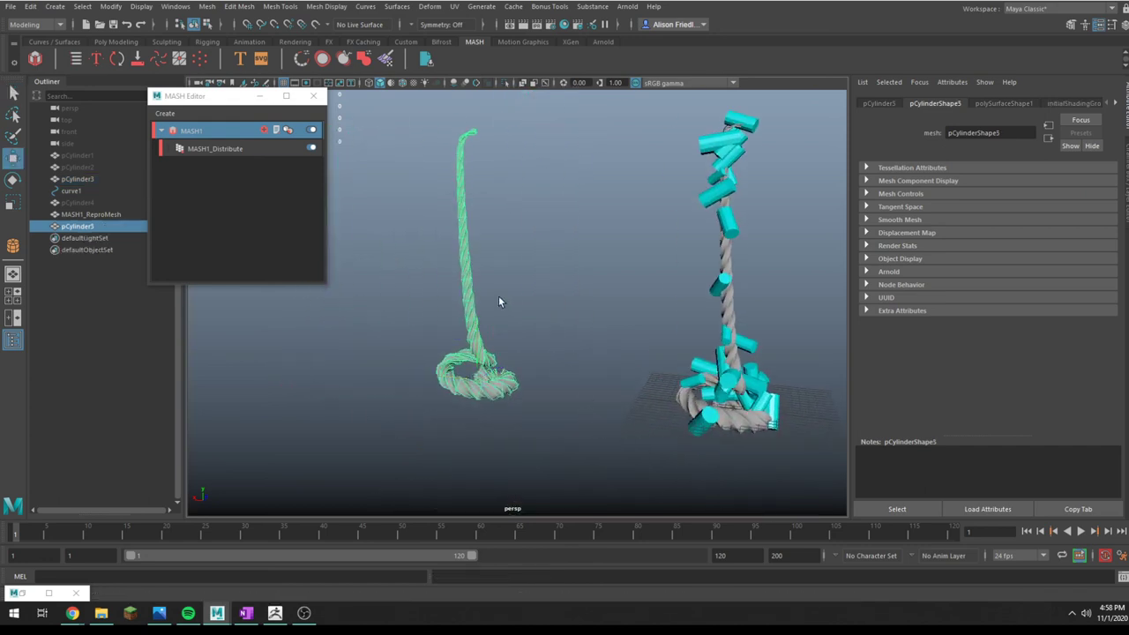
Delete the faces along the upper length of the rope copy, keeping only its coiled base
key("q")
right_click_drag(465, 289, 467, 323)
scroll(495, 364, "up", 5)
left_click_drag(495, 365, 184, 86)
scroll(560, 252, "down", 4)
middle_click_drag(565, 279, 570, 308, "alt")
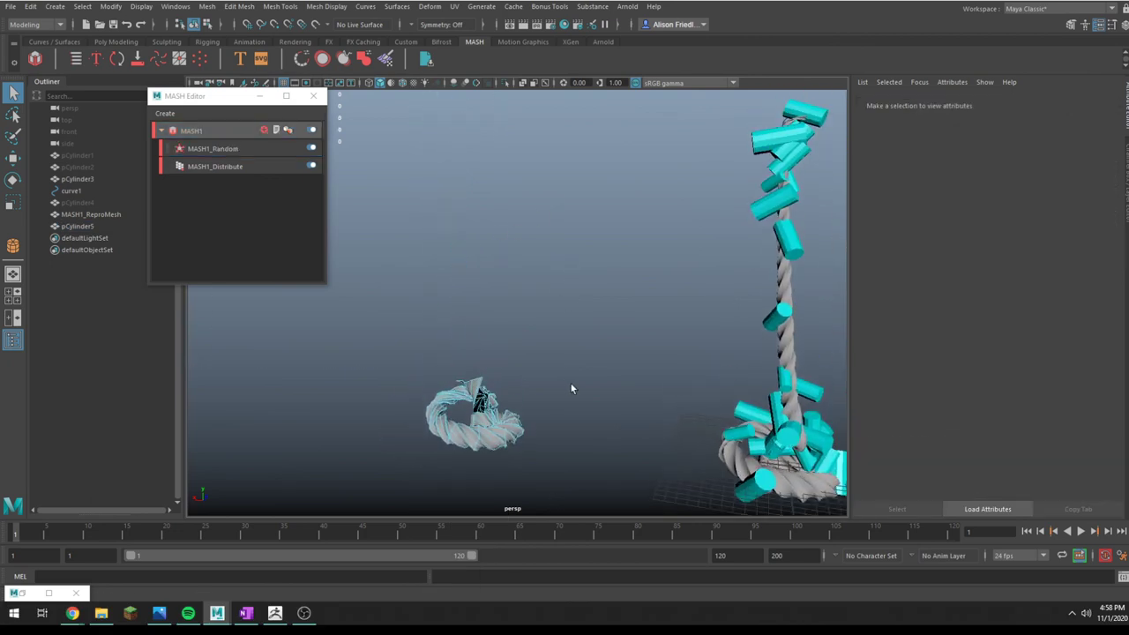
Inspect the remaining coiled base of the rope copy, and delete the whole copy
middle_click_drag(572, 390, 606, 228, "alt")
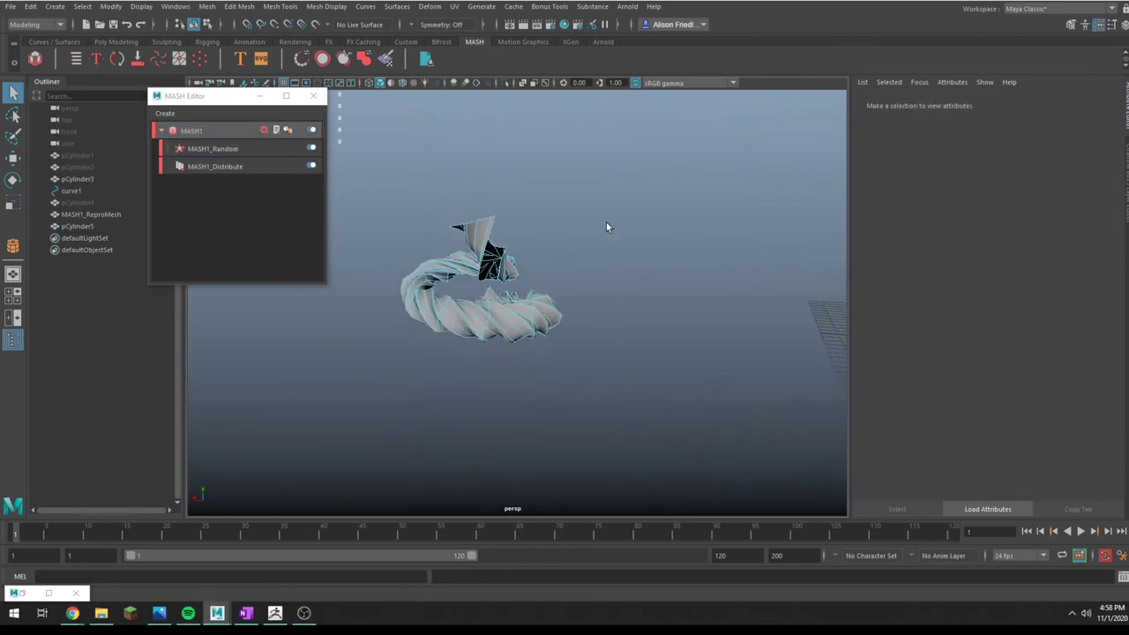
left_click_drag(606, 224, 626, 275, "alt")
middle_click_drag(557, 339, 657, 415, "alt")
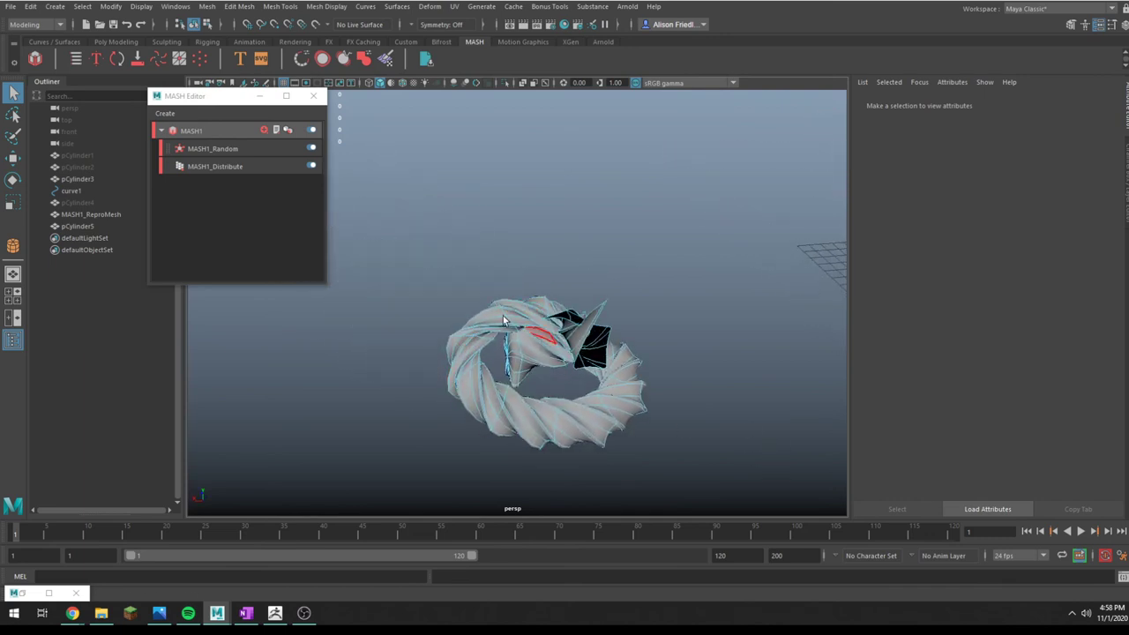
left_click_drag(407, 273, 731, 516)
right_click_drag(505, 288, 540, 266)
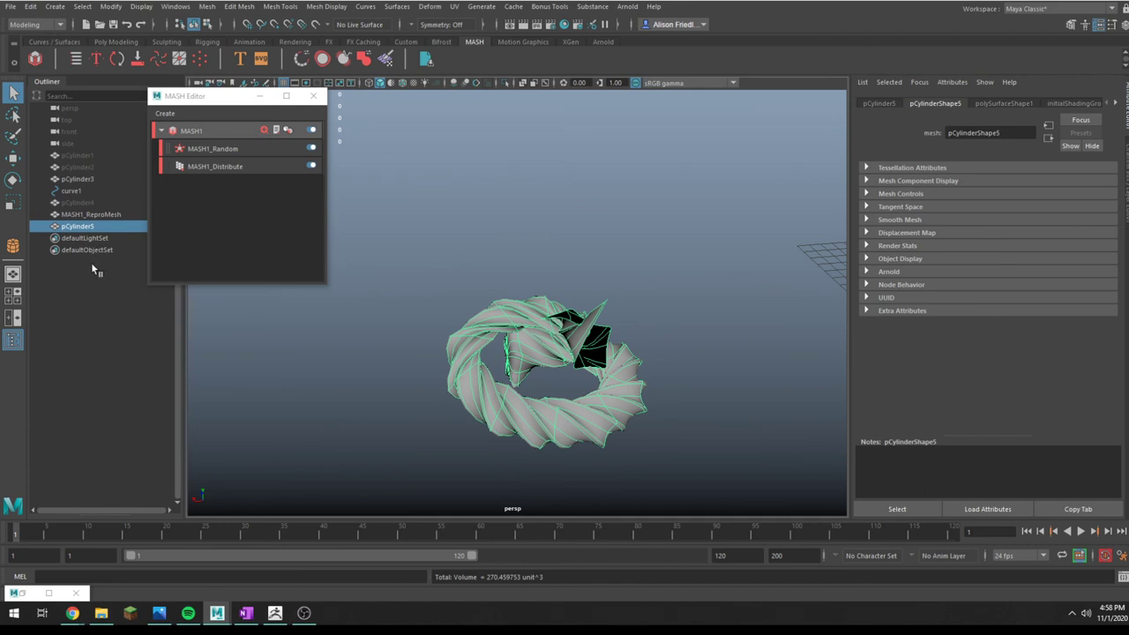
key("Delete")
scroll(498, 320, "down", 8)
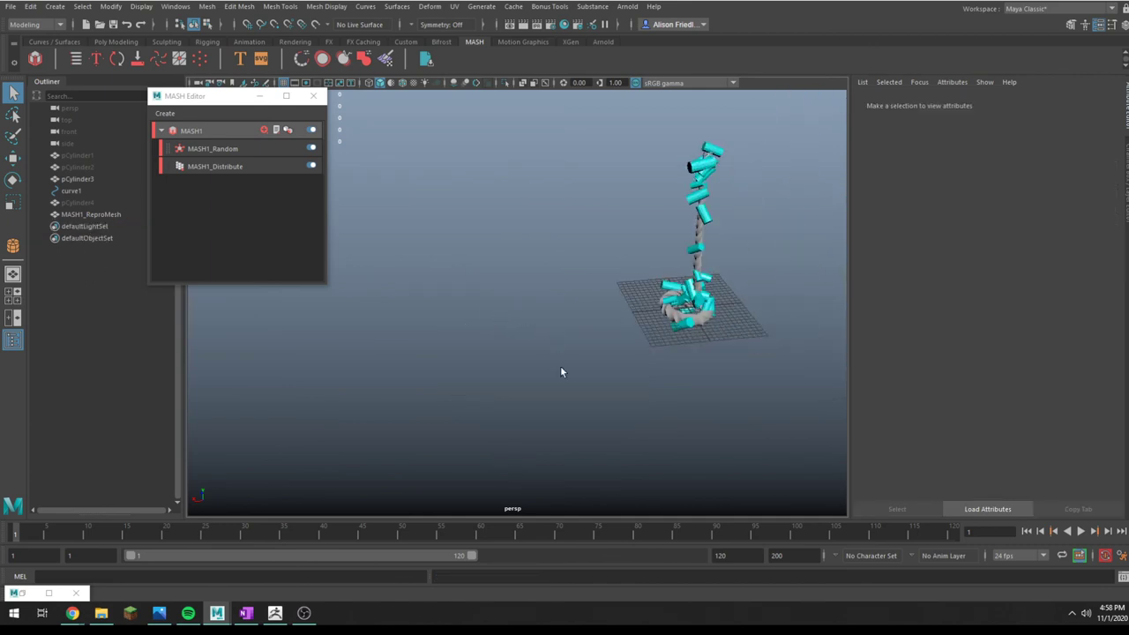
Select the original rope mesh, pCylinder3, beneath the scattered cylinders
middle_click_drag(542, 362, 425, 428, "alt")
scroll(459, 420, "up", 5)
left_click_drag(511, 410, 411, 373, "alt")
middle_click_drag(567, 369, 499, 230, "alt")
scroll(500, 232, "down", 5)
left_click_drag(509, 254, 673, 354, "alt")
left_click(553, 292)
left_click(559, 305)
left_click(553, 304)
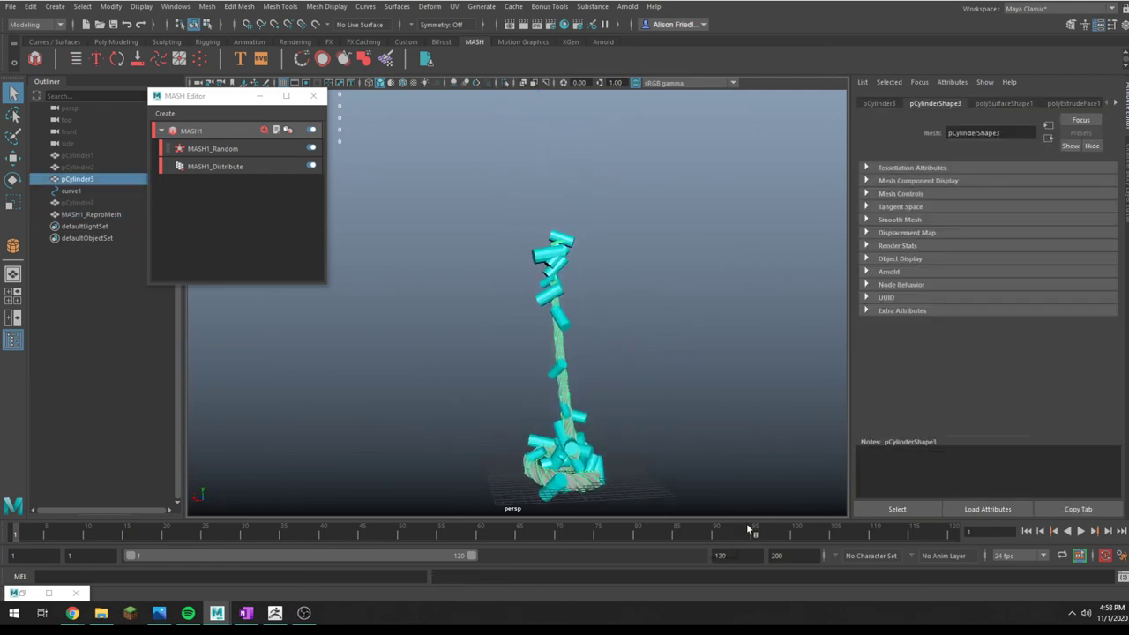